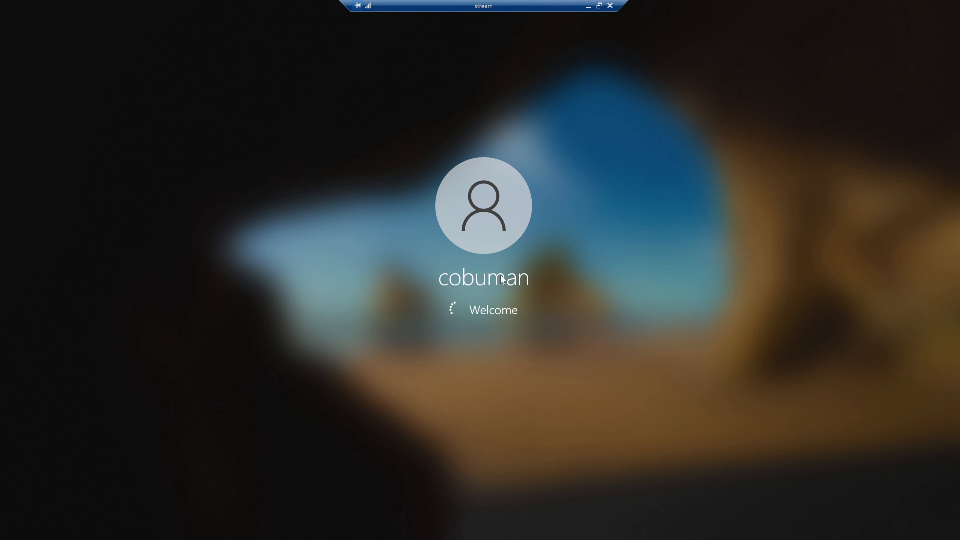
Type 'Present!' into the YouTube video's comment box.
{"action": "type", "text": "P"}
{"action": "type", "text": "res"}
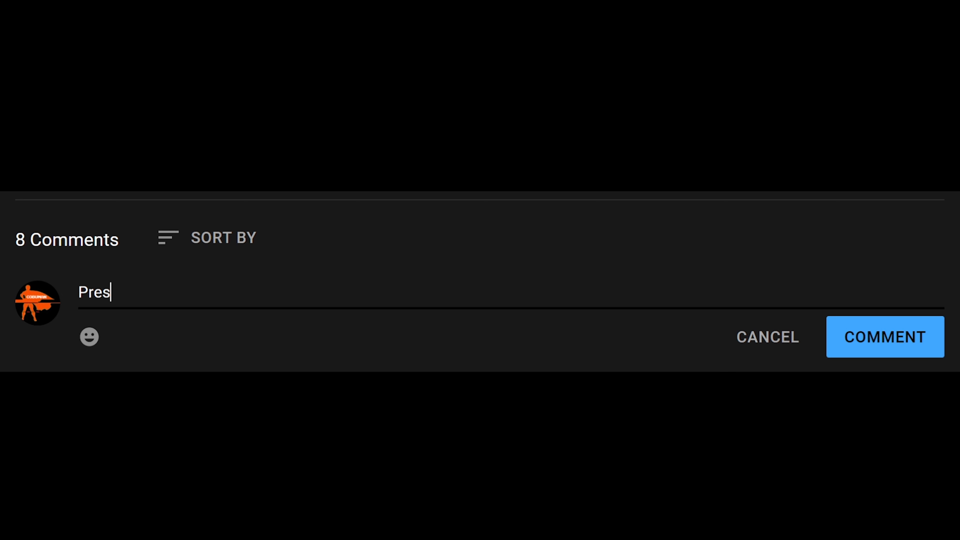
{"action": "type", "text": "ent!"}
Post the Present! comment and close the Chrome window.
{"action": "left_click", "coordinate": [871, 350]}
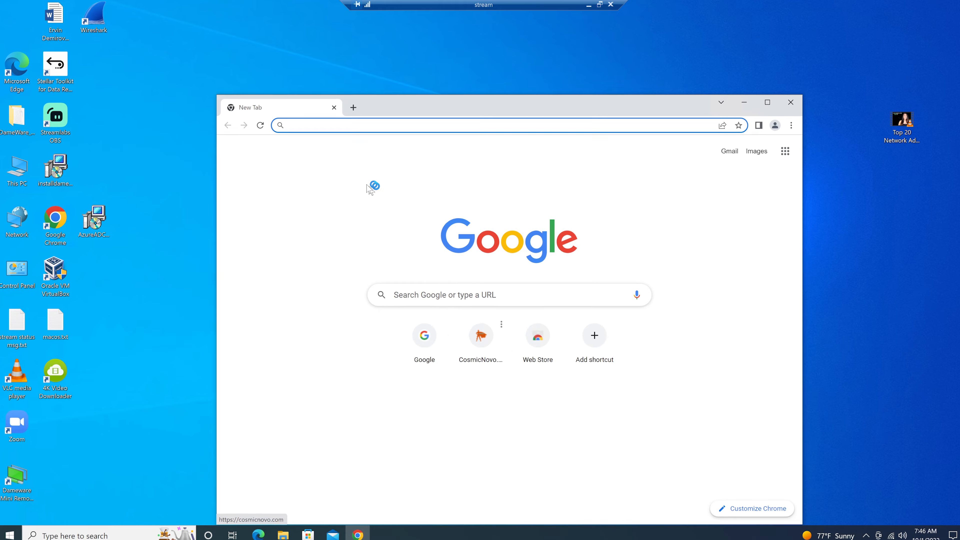
{"action": "left_click", "coordinate": [354, 108]}
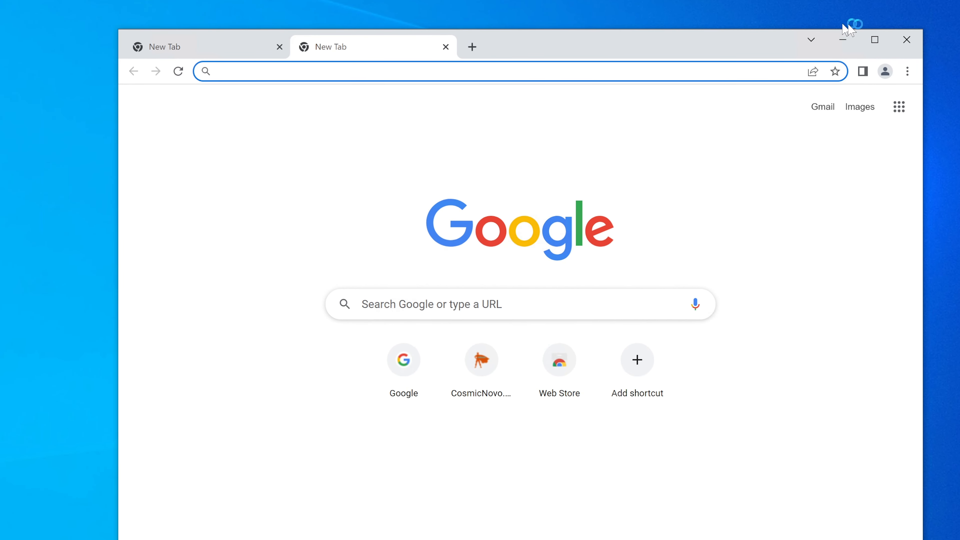
{"action": "left_click", "coordinate": [907, 39]}
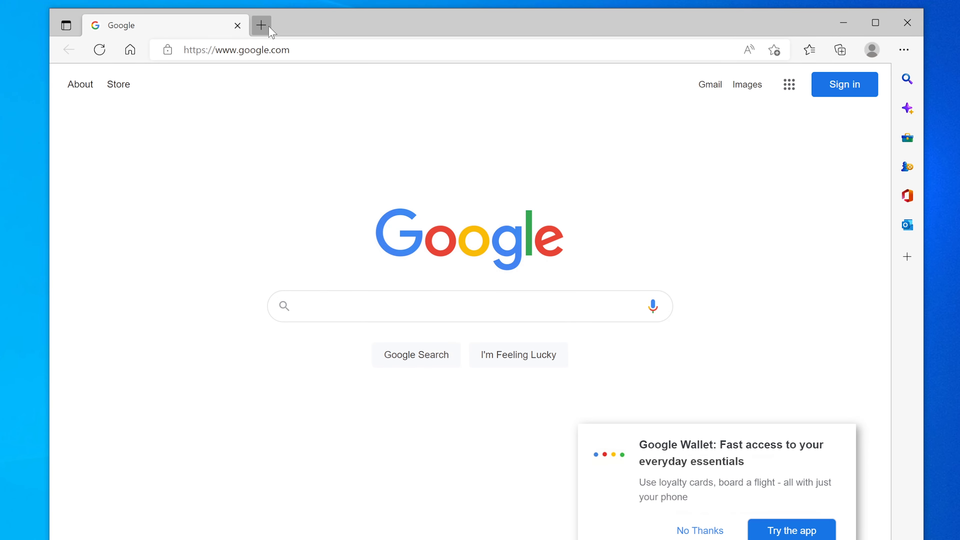
In Edge, load the IT service desk bookmark and close the Google tab.
{"action": "left_click", "coordinate": [261, 25]}
{"action": "left_click", "coordinate": [144, 73]}
{"action": "left_click", "coordinate": [237, 26]}
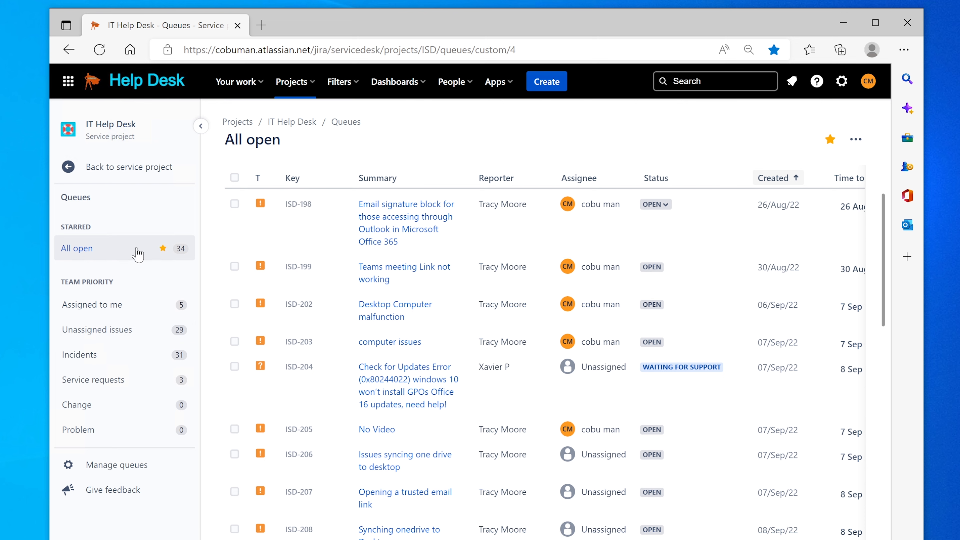
Show the Unassigned issues queue and scroll through its list of tickets.
{"action": "left_click", "coordinate": [86, 332]}
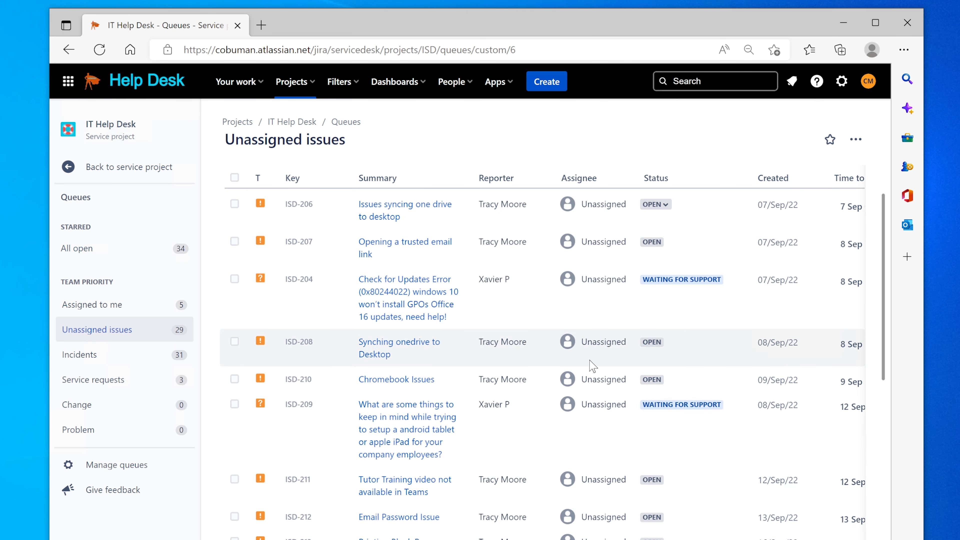
{"action": "scroll", "coordinate": [593, 366], "scroll_direction": "down", "scroll_amount": 10}
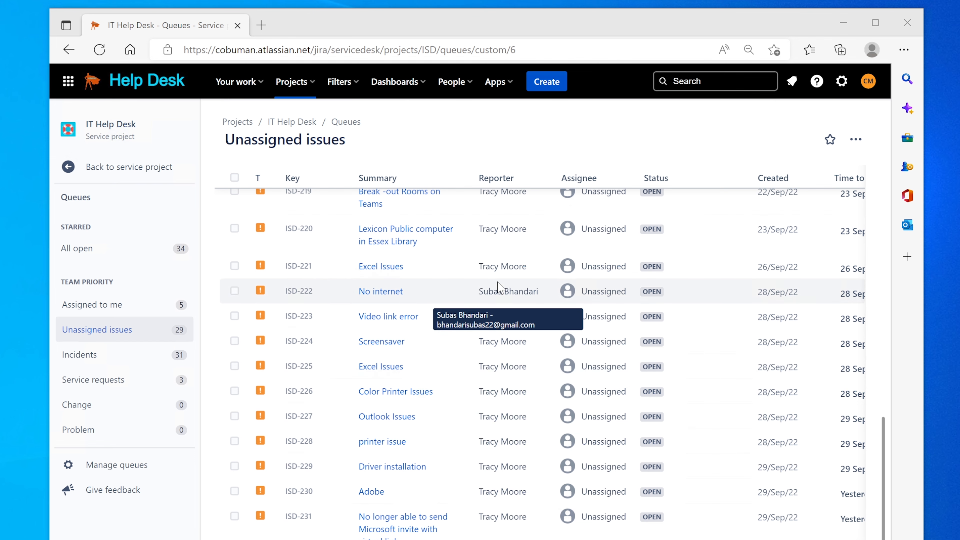
{"action": "left_click", "coordinate": [529, 288]}
{"action": "scroll", "coordinate": [518, 288], "scroll_direction": "up", "scroll_amount": 7}
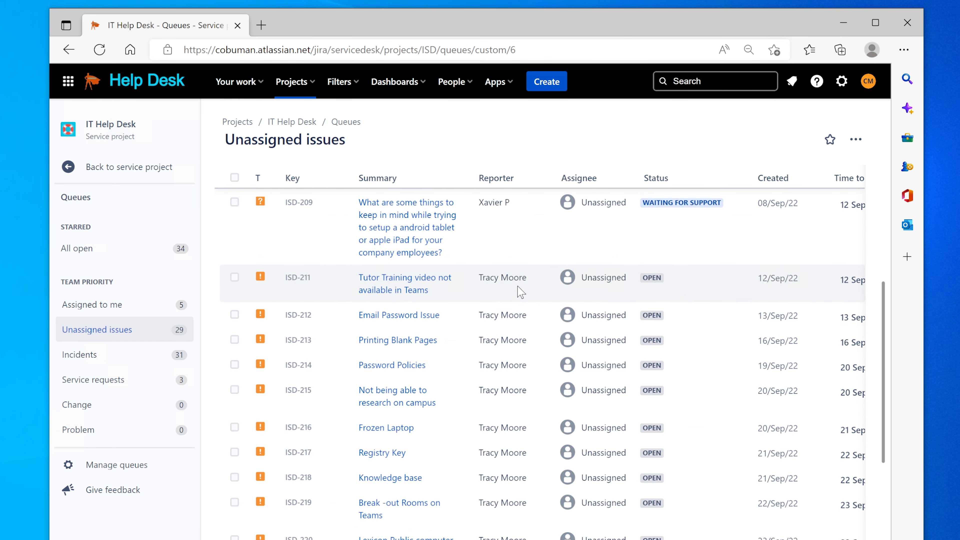
{"action": "scroll", "coordinate": [519, 288], "scroll_direction": "down", "scroll_amount": 7}
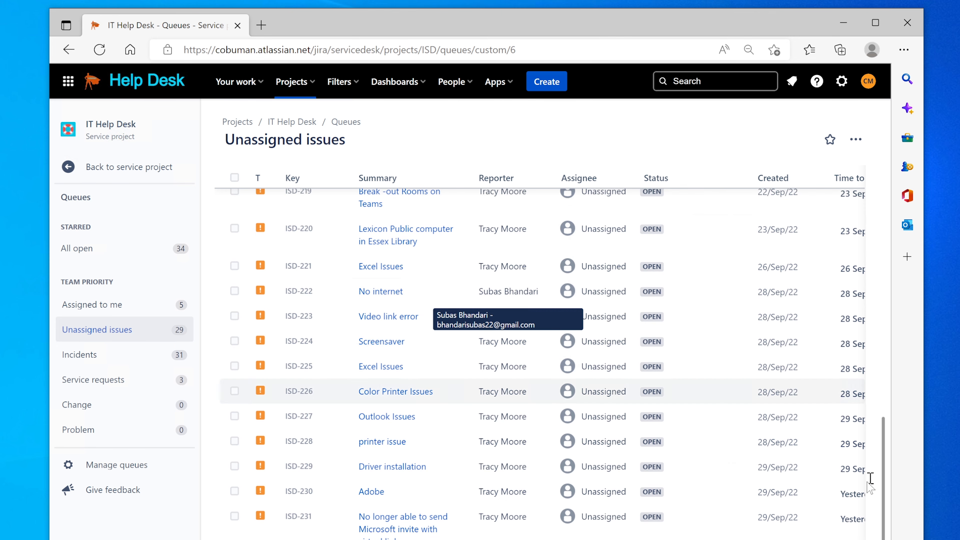
{"action": "scroll", "coordinate": [541, 364], "scroll_direction": "right", "scroll_amount": 2}
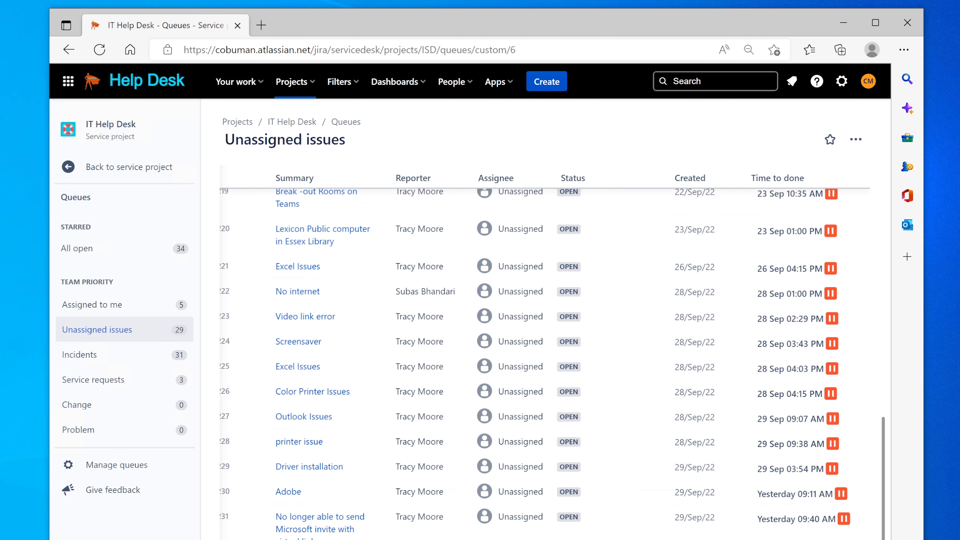
{"action": "scroll", "coordinate": [541, 363], "scroll_direction": "left", "scroll_amount": 2}
{"action": "scroll", "coordinate": [425, 477], "scroll_direction": "up", "scroll_amount": 7}
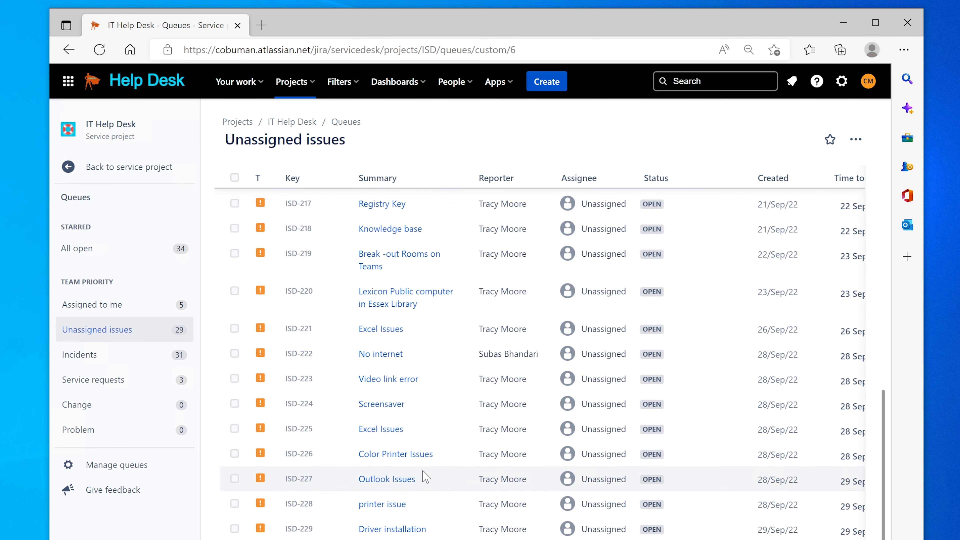
{"action": "scroll", "coordinate": [425, 477], "scroll_direction": "up", "scroll_amount": 3}
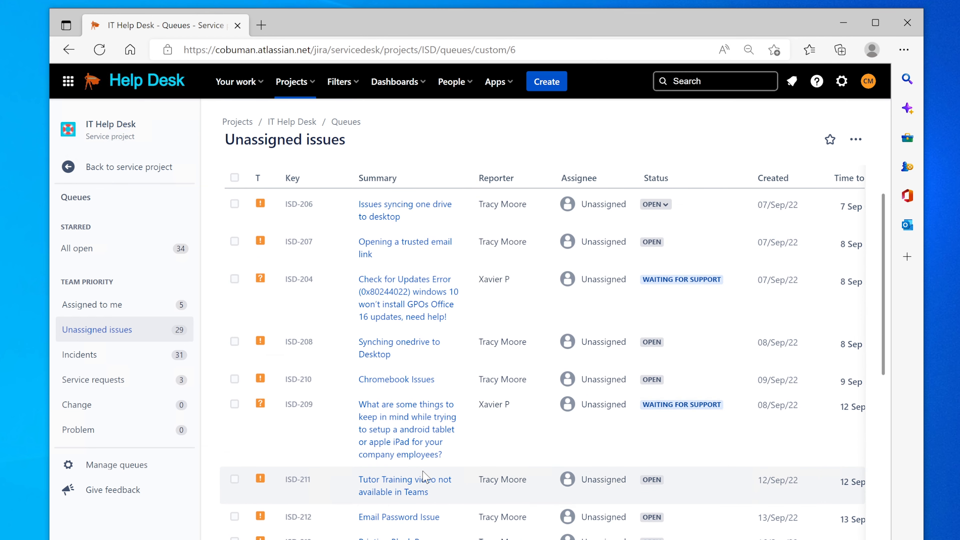
{"action": "scroll", "coordinate": [425, 477], "scroll_direction": "down", "scroll_amount": 8}
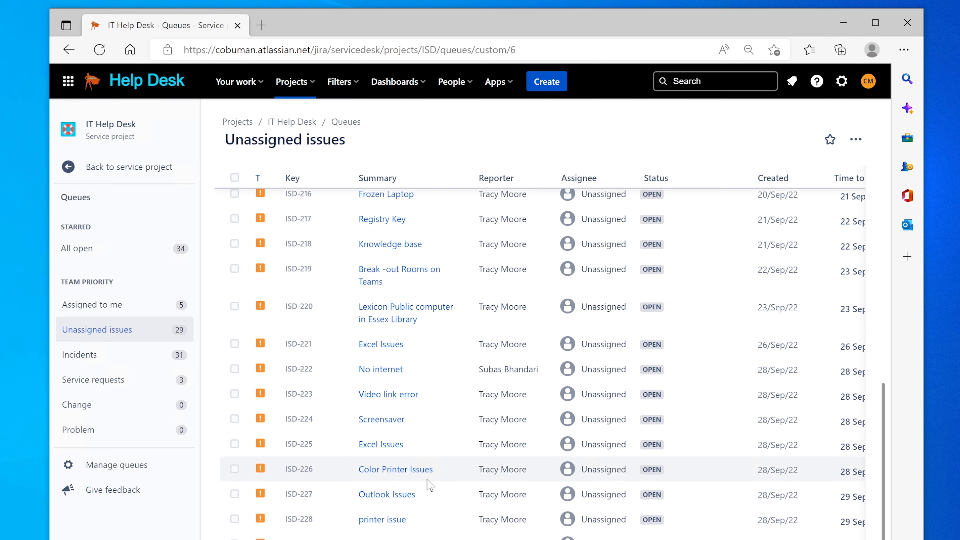
{"action": "scroll", "coordinate": [445, 442], "scroll_direction": "down", "scroll_amount": 3}
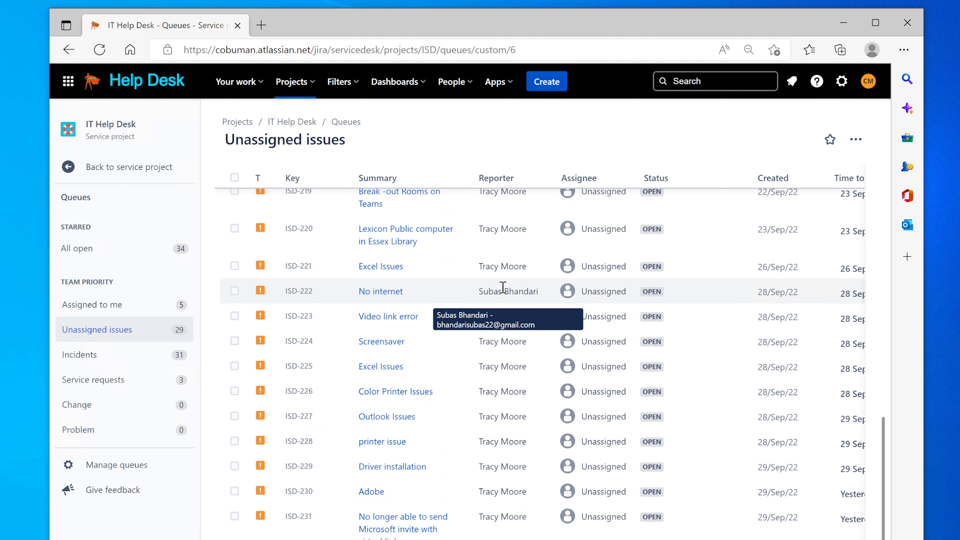
Scroll back to the top and switch to the Assigned to me queue.
{"action": "scroll", "coordinate": [502, 288], "scroll_direction": "up", "scroll_amount": 8}
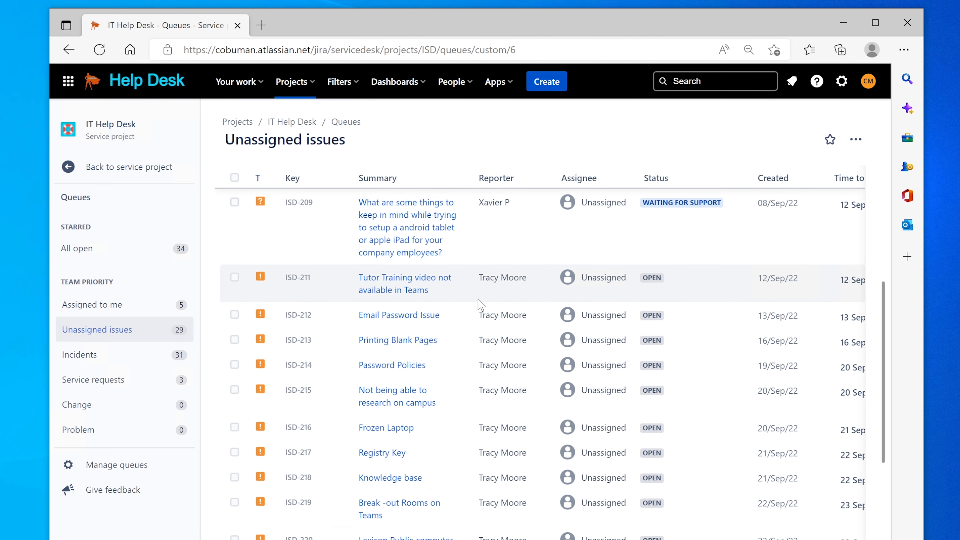
{"action": "scroll", "coordinate": [476, 306], "scroll_direction": "up", "scroll_amount": 5}
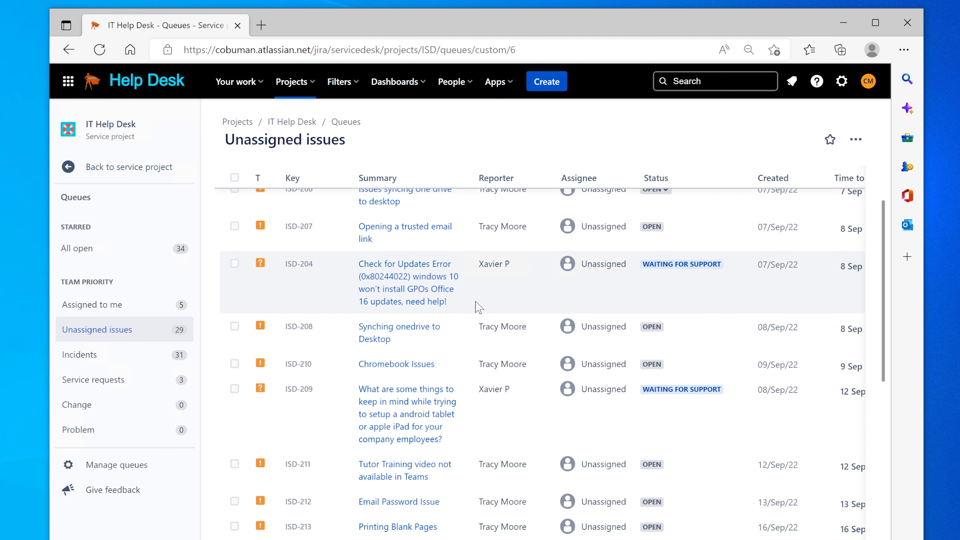
{"action": "scroll", "coordinate": [476, 306], "scroll_direction": "up", "scroll_amount": 1}
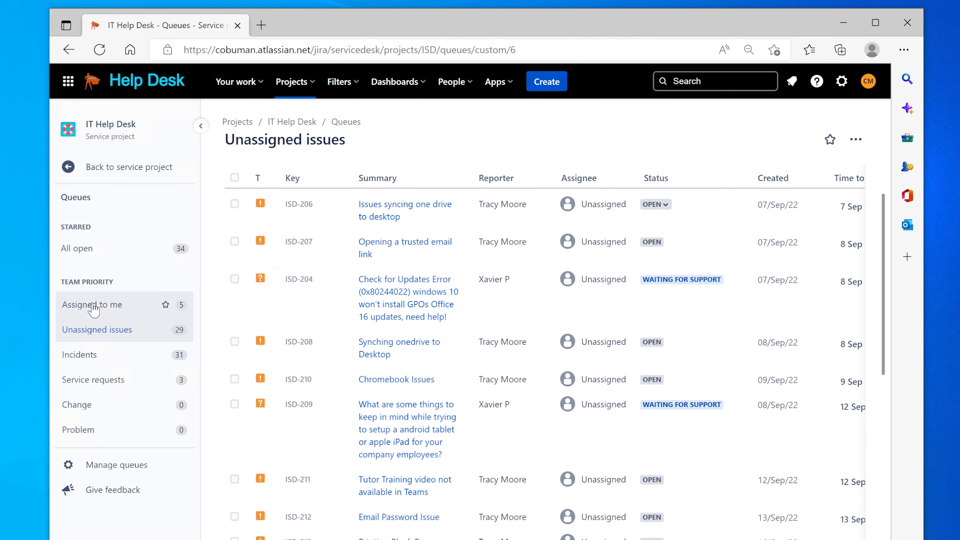
{"action": "left_click", "coordinate": [93, 306]}
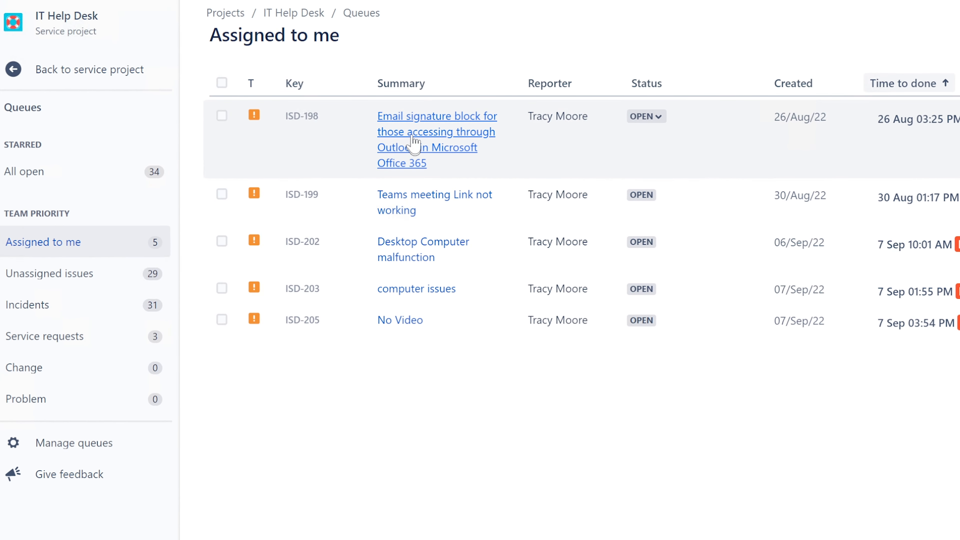
Resolve ISD-198, the email signature block ticket, without adding an internal note.
{"action": "left_click", "coordinate": [416, 126]}
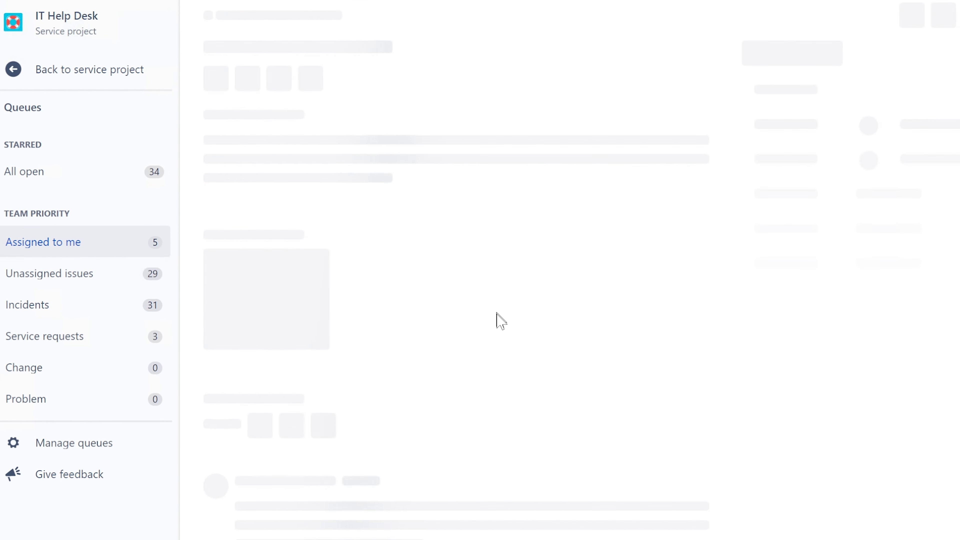
{"action": "scroll", "coordinate": [505, 322], "scroll_direction": "down", "scroll_amount": 12}
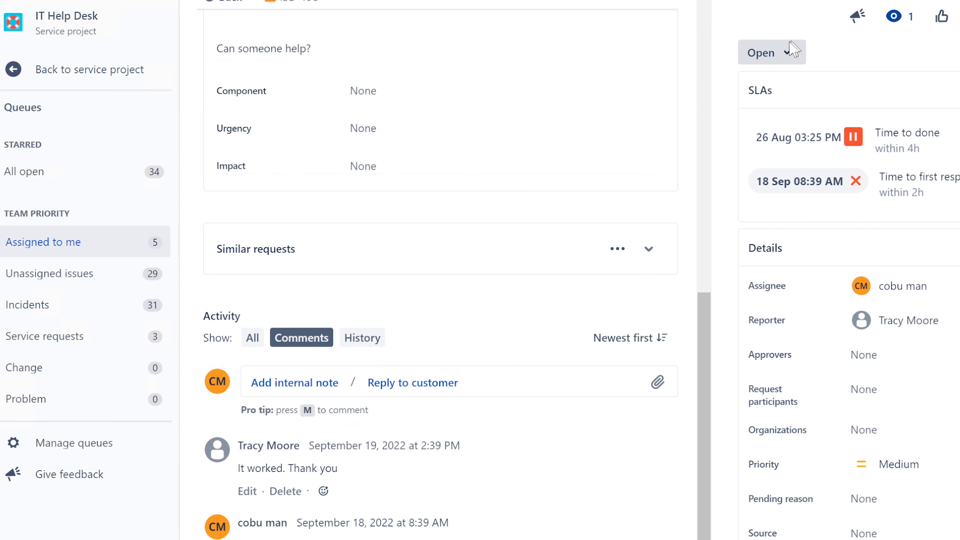
{"action": "left_click", "coordinate": [785, 56]}
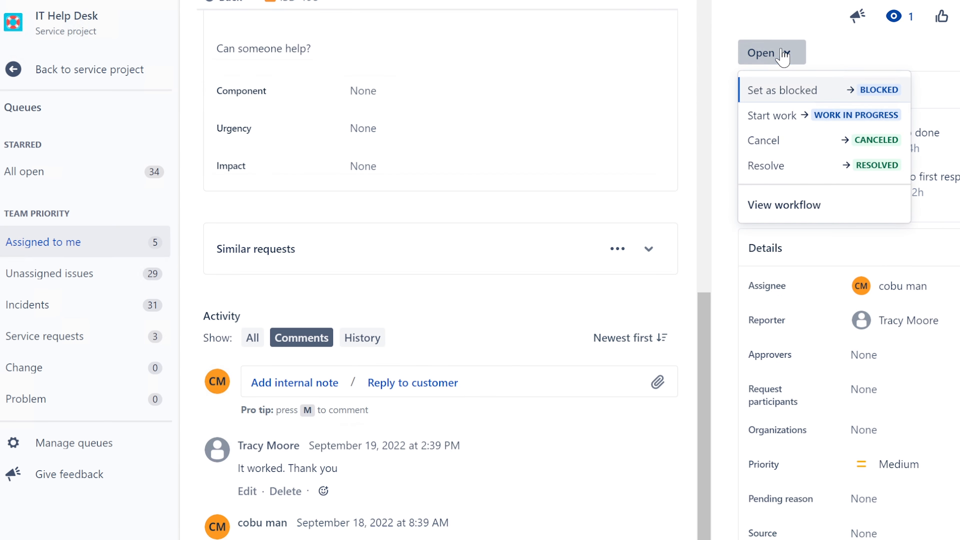
{"action": "left_click", "coordinate": [779, 166]}
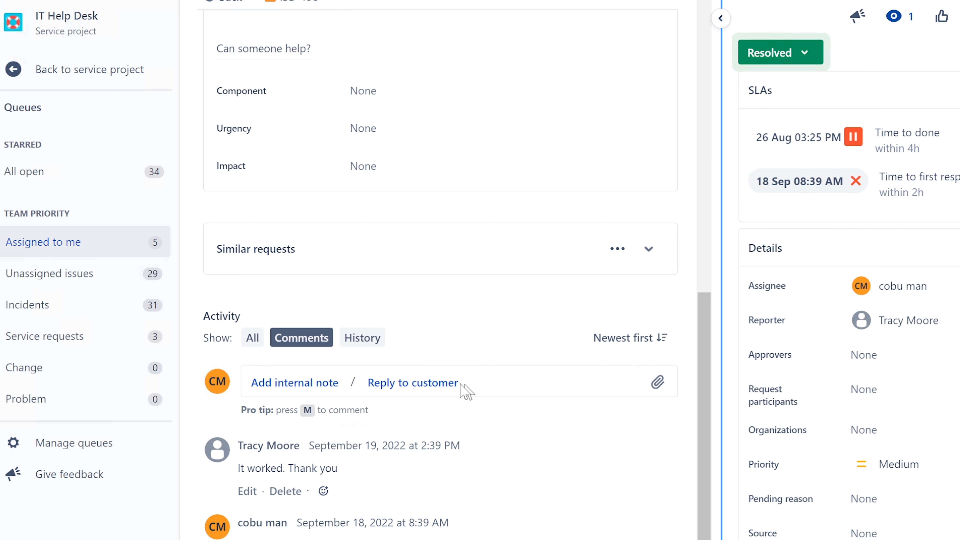
{"action": "left_click", "coordinate": [305, 384]}
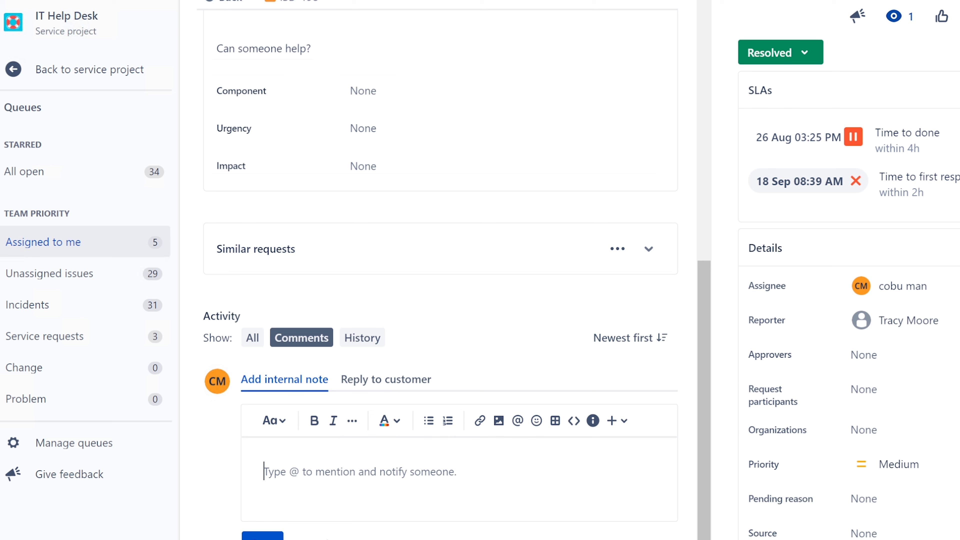
{"action": "left_click", "coordinate": [321, 536]}
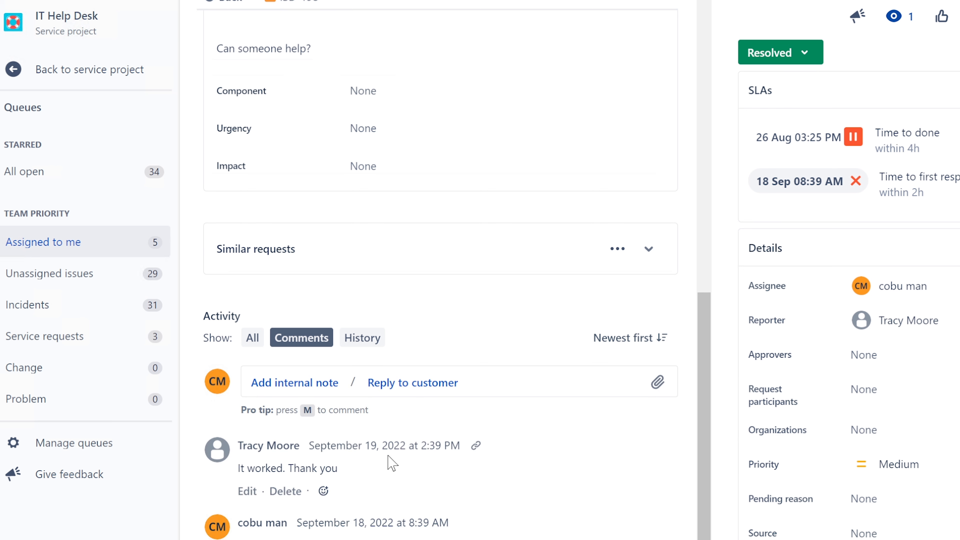
{"action": "left_click", "coordinate": [51, 253]}
Resolve ISD-199, the Teams meeting Link not working ticket.
{"action": "left_click", "coordinate": [437, 120]}
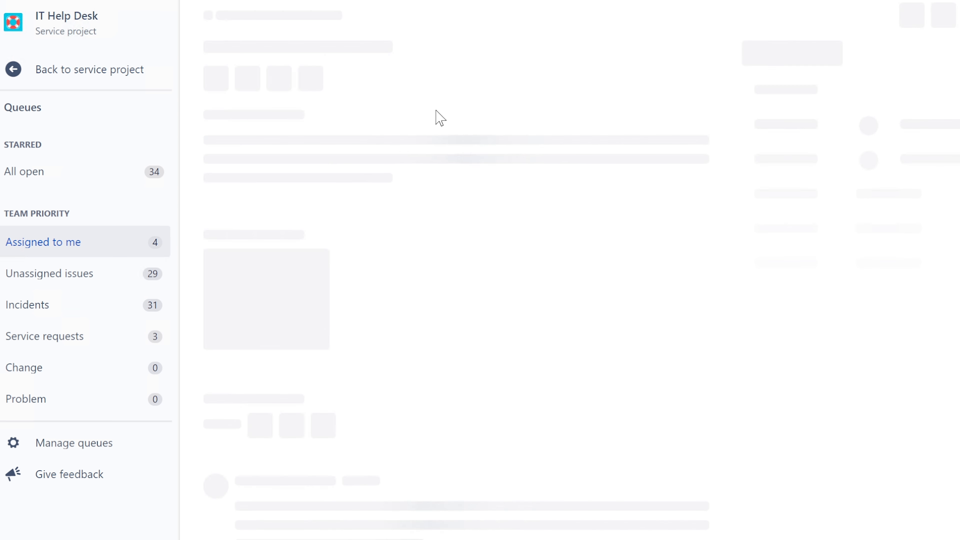
{"action": "scroll", "coordinate": [524, 286], "scroll_direction": "down", "scroll_amount": 6}
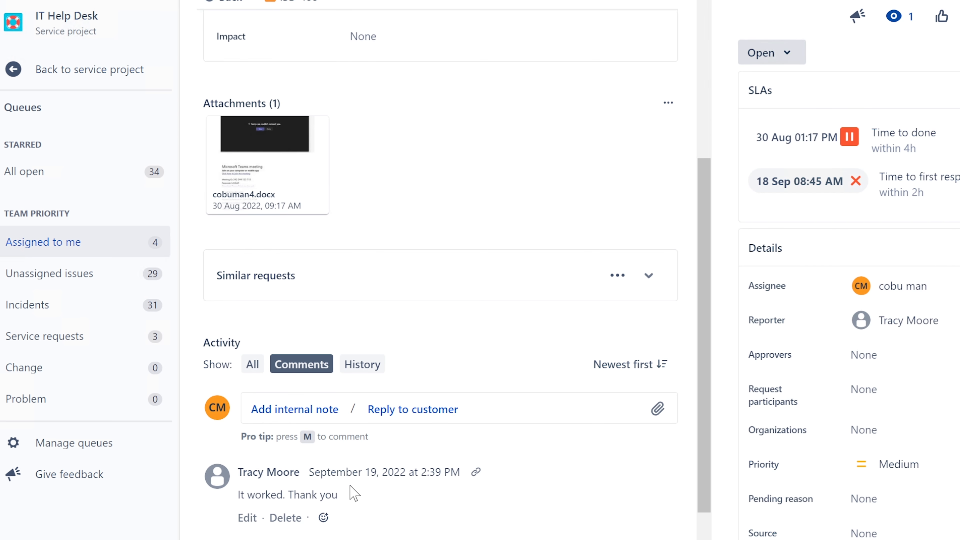
{"action": "scroll", "coordinate": [359, 480], "scroll_direction": "up", "scroll_amount": 6}
{"action": "left_click", "coordinate": [790, 53]}
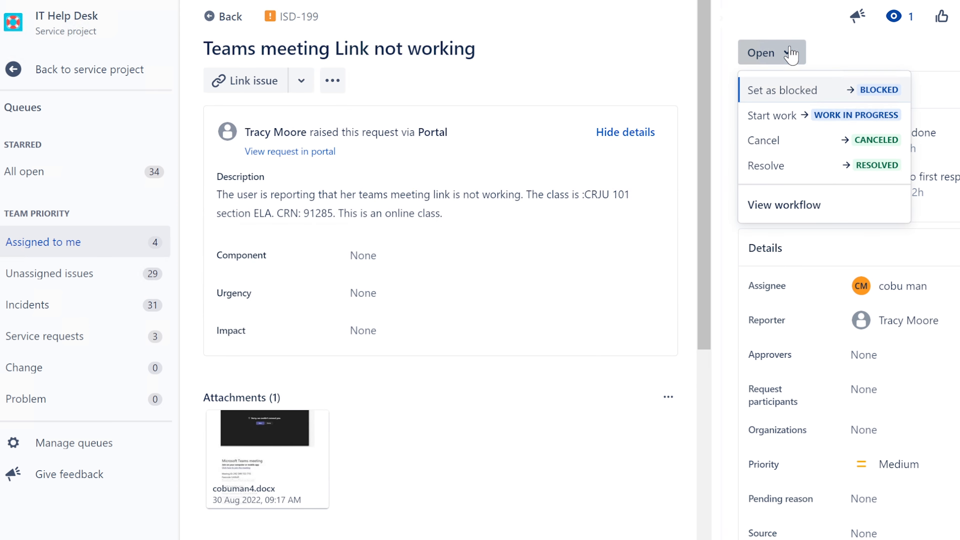
{"action": "left_click", "coordinate": [783, 167]}
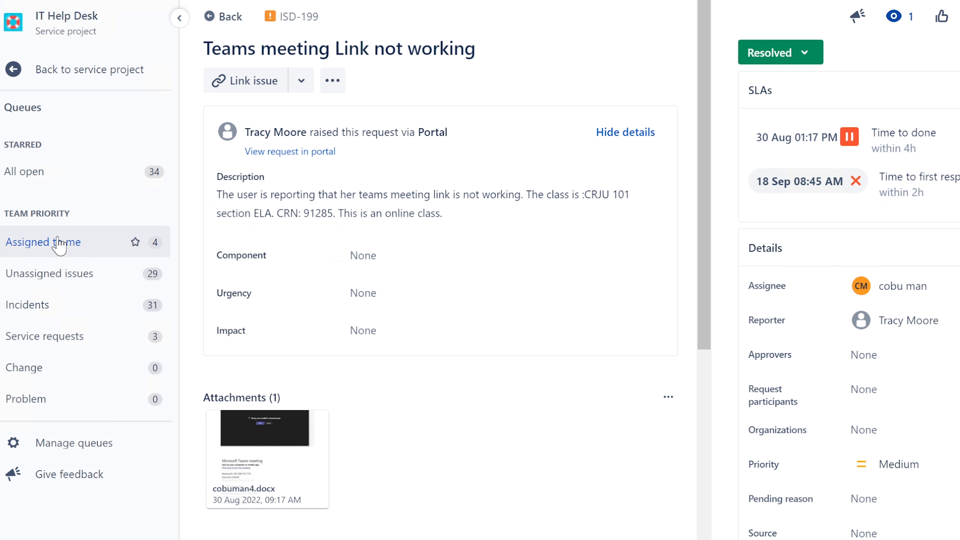
{"action": "left_click", "coordinate": [46, 251]}
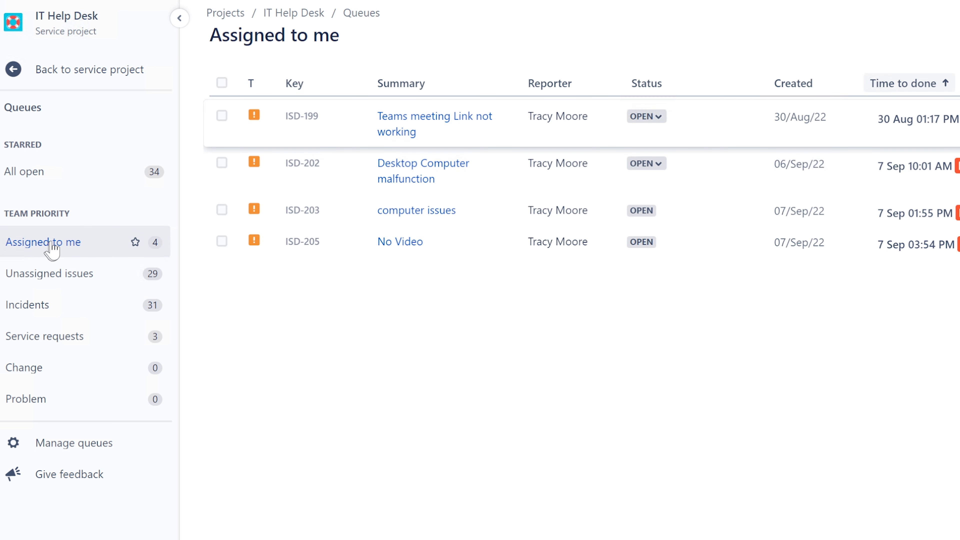
Resolve ISD-202, the Desktop Computer malfunction ticket.
{"action": "left_click", "coordinate": [426, 129]}
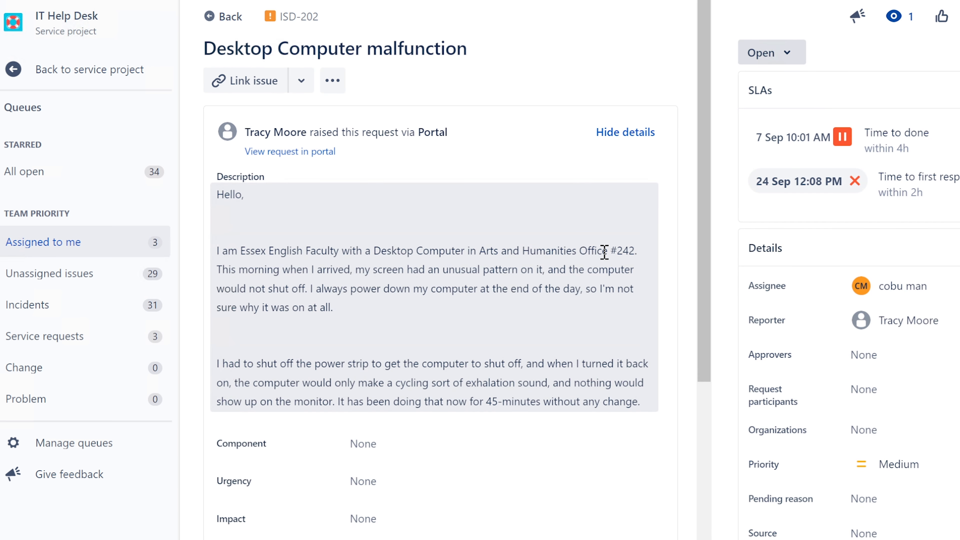
{"action": "scroll", "coordinate": [607, 270], "scroll_direction": "down", "scroll_amount": 3}
{"action": "scroll", "coordinate": [605, 258], "scroll_direction": "down", "scroll_amount": 9}
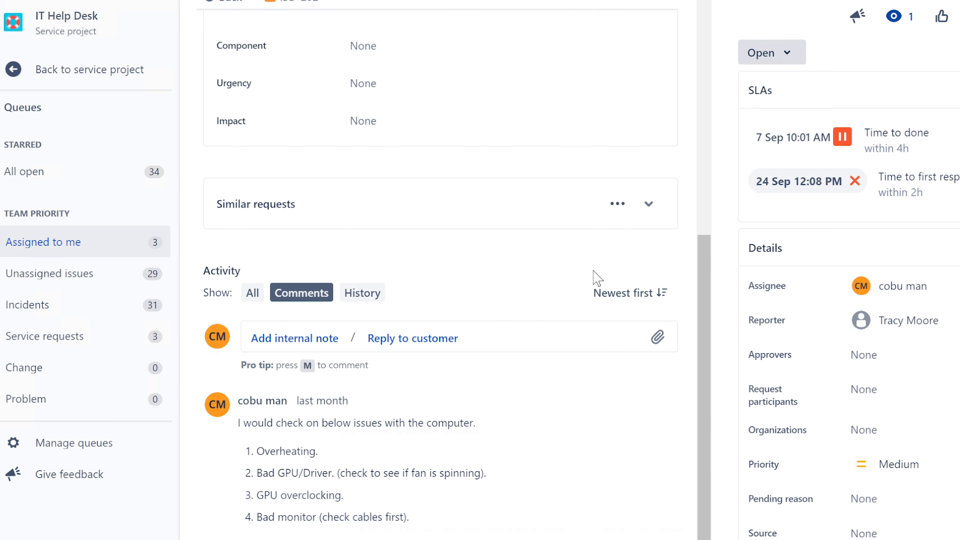
{"action": "scroll", "coordinate": [598, 278], "scroll_direction": "up", "scroll_amount": 12}
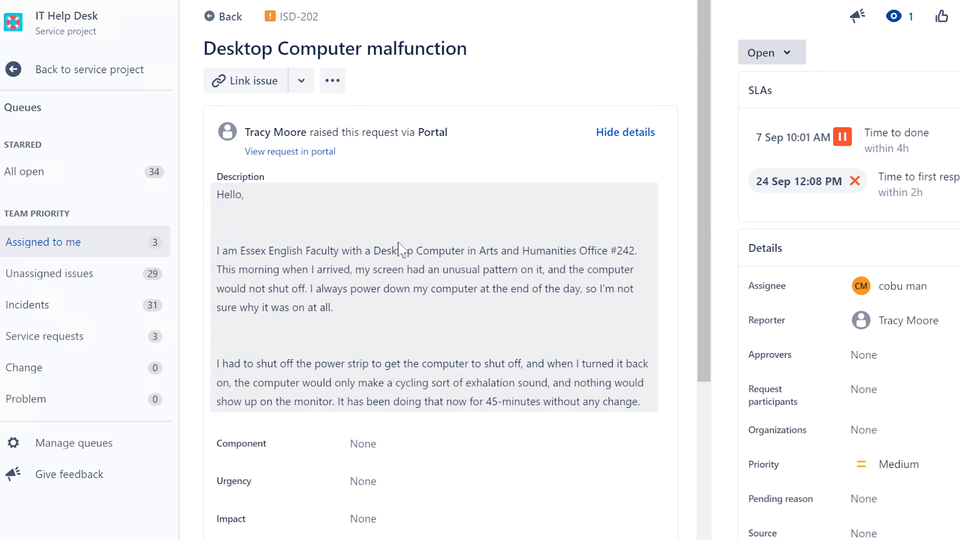
{"action": "scroll", "coordinate": [404, 261], "scroll_direction": "down", "scroll_amount": 6}
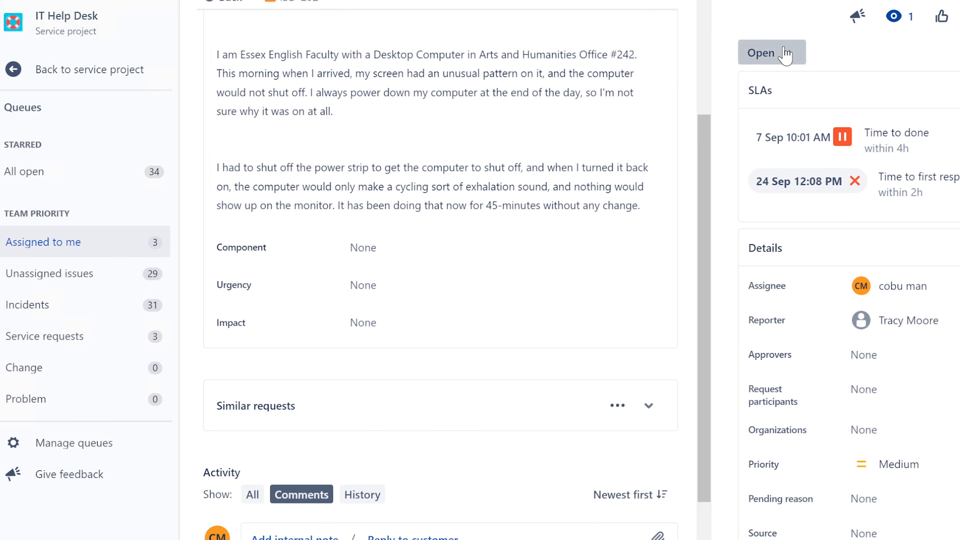
{"action": "left_click", "coordinate": [788, 50]}
{"action": "left_click", "coordinate": [777, 167]}
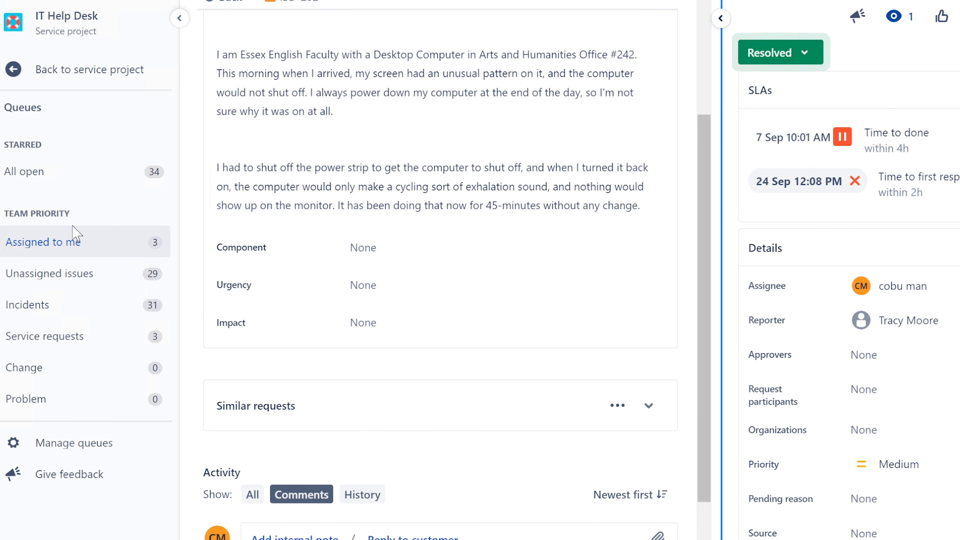
{"action": "left_click", "coordinate": [56, 246]}
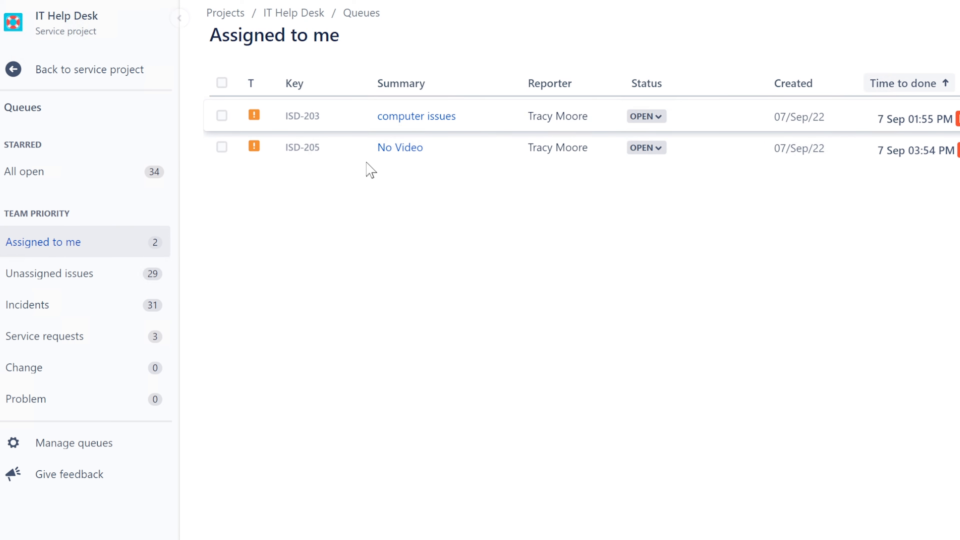
Resolve ISD-203, the computer issues ticket.
{"action": "left_click", "coordinate": [423, 121]}
{"action": "scroll", "coordinate": [542, 337], "scroll_direction": "down", "scroll_amount": 7}
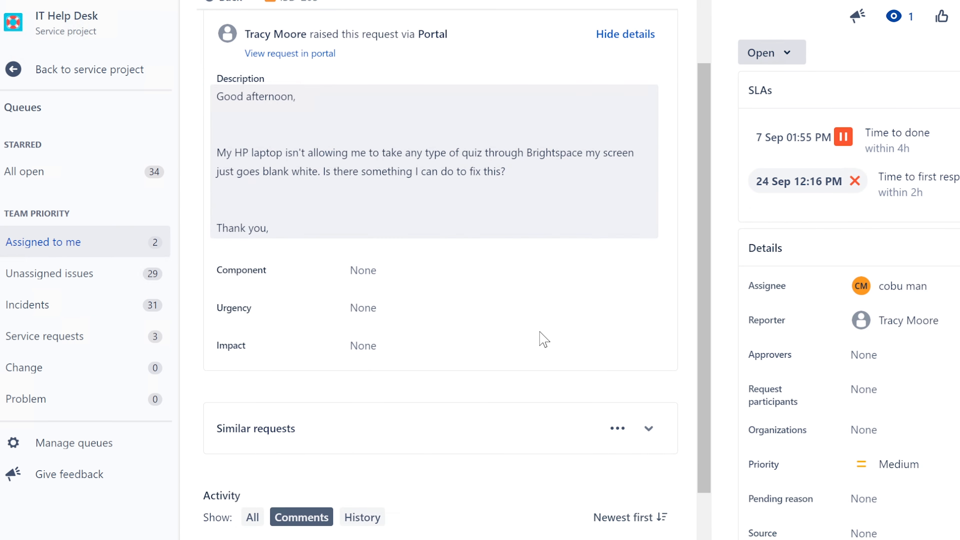
{"action": "scroll", "coordinate": [543, 338], "scroll_direction": "up", "scroll_amount": 7}
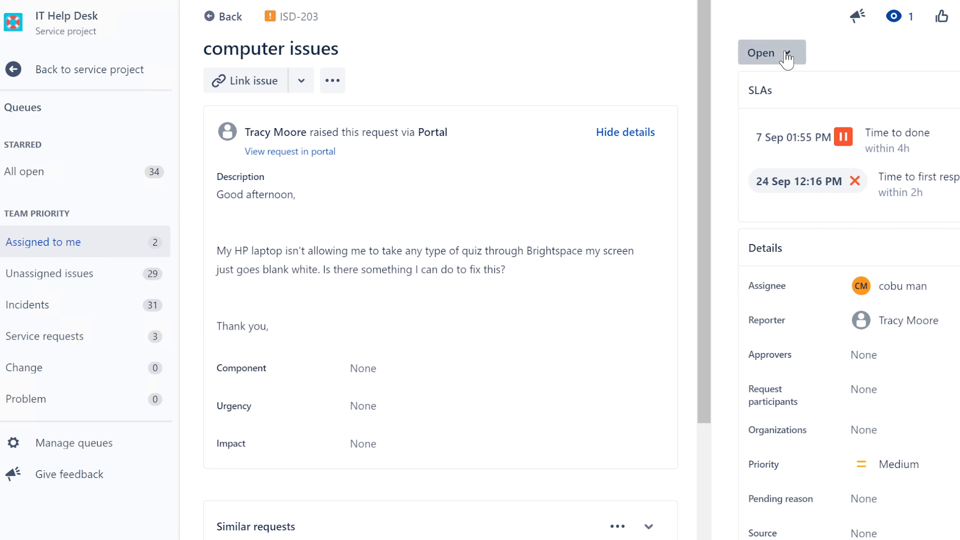
{"action": "left_click", "coordinate": [784, 55]}
{"action": "left_click", "coordinate": [780, 167]}
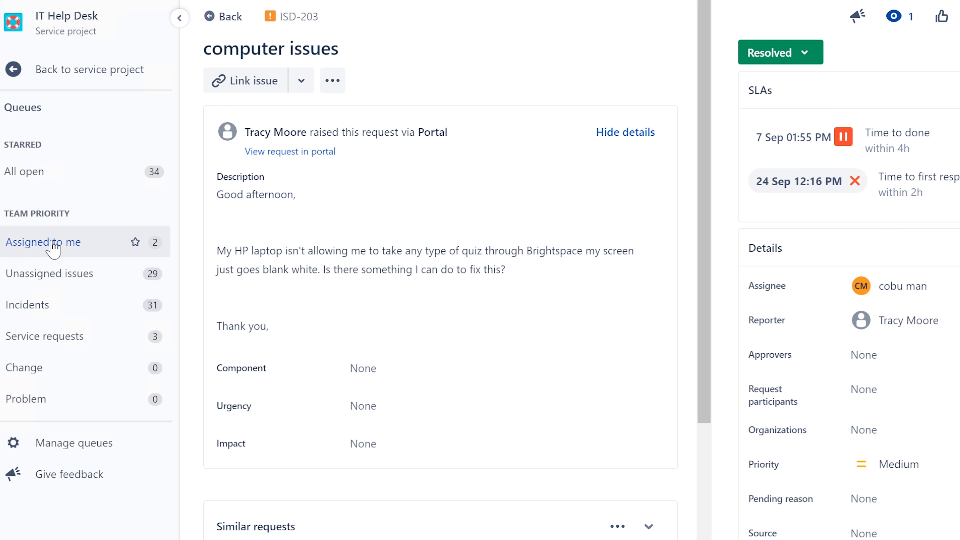
{"action": "scroll", "coordinate": [469, 307], "scroll_direction": "down", "scroll_amount": 7}
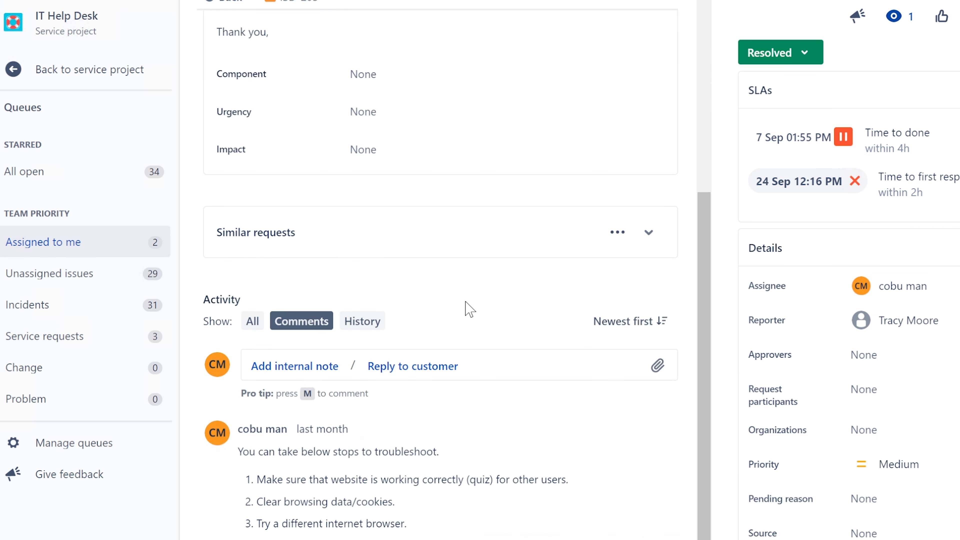
{"action": "left_click", "coordinate": [57, 244]}
Resolve ISD-205, the No Video ticket.
{"action": "left_click", "coordinate": [405, 116]}
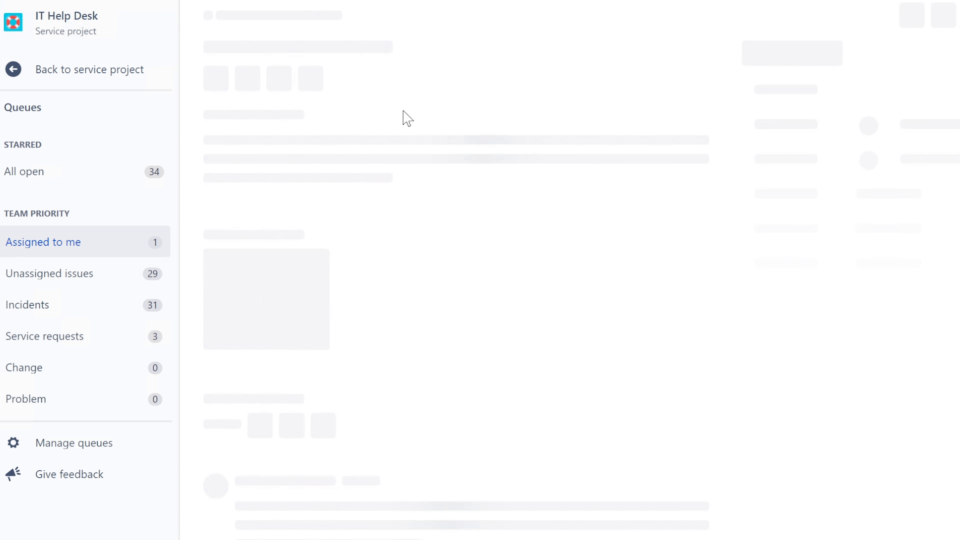
{"action": "left_click", "coordinate": [760, 55]}
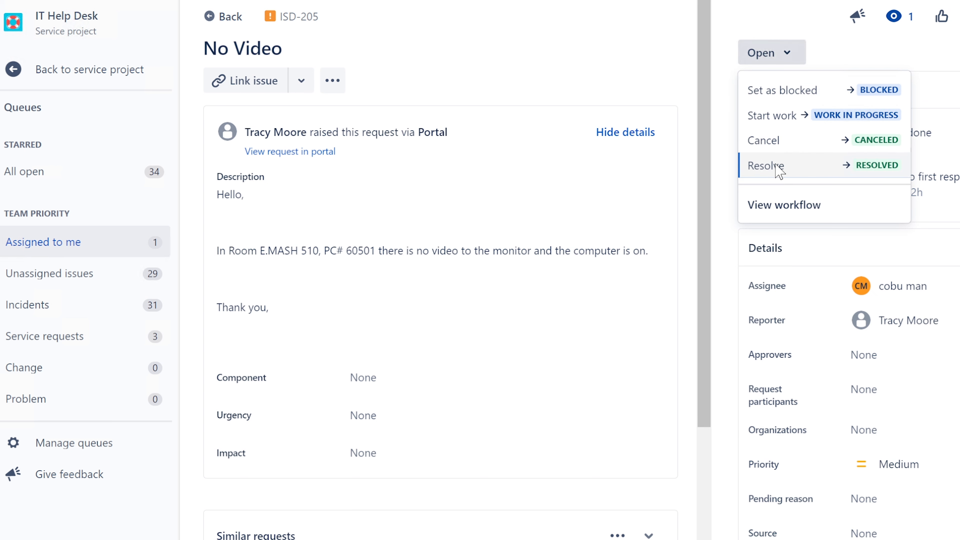
{"action": "scroll", "coordinate": [645, 244], "scroll_direction": "down", "scroll_amount": 5}
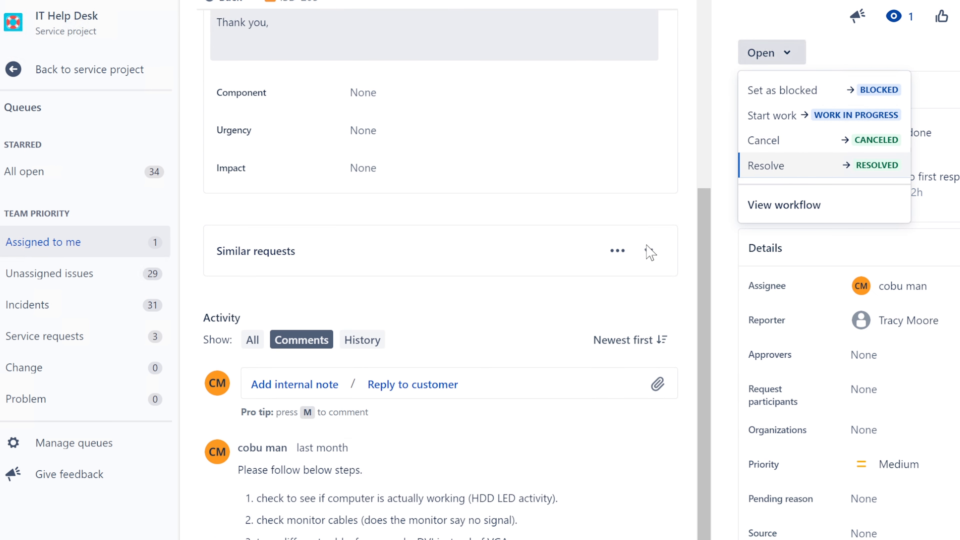
{"action": "left_click", "coordinate": [781, 166]}
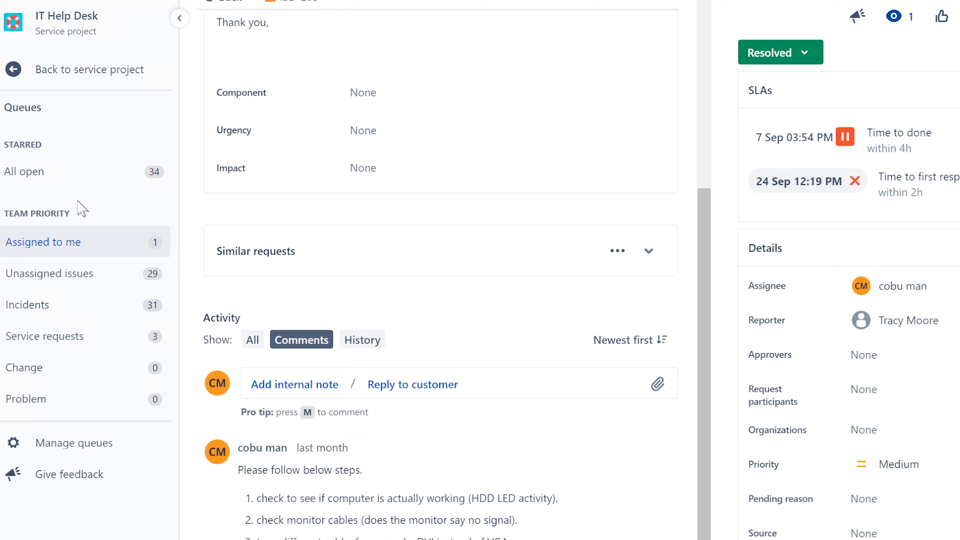
Open ISD-206 'Issues syncing one drive to desktop' from Unassigned issues and assign it to yourself.
{"action": "left_click", "coordinate": [61, 282]}
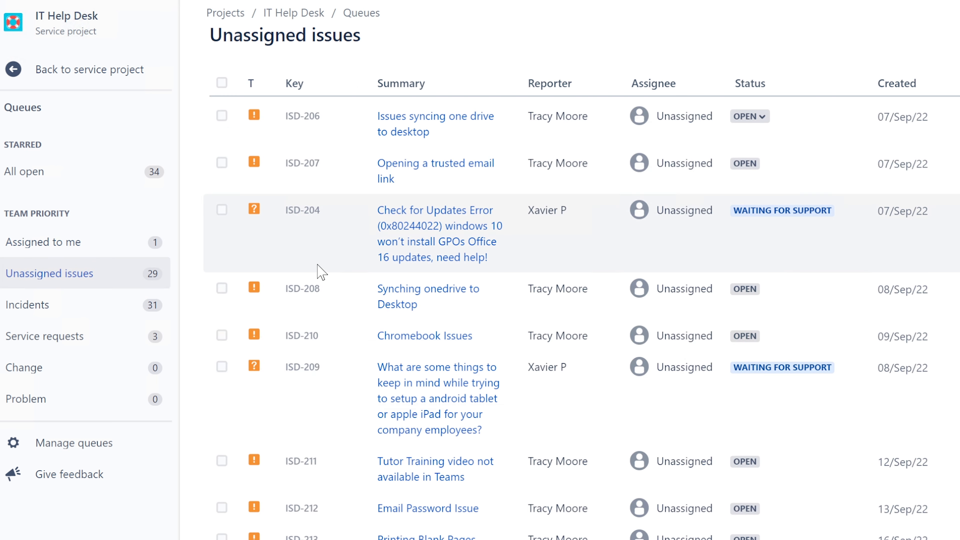
{"action": "left_click", "coordinate": [69, 245]}
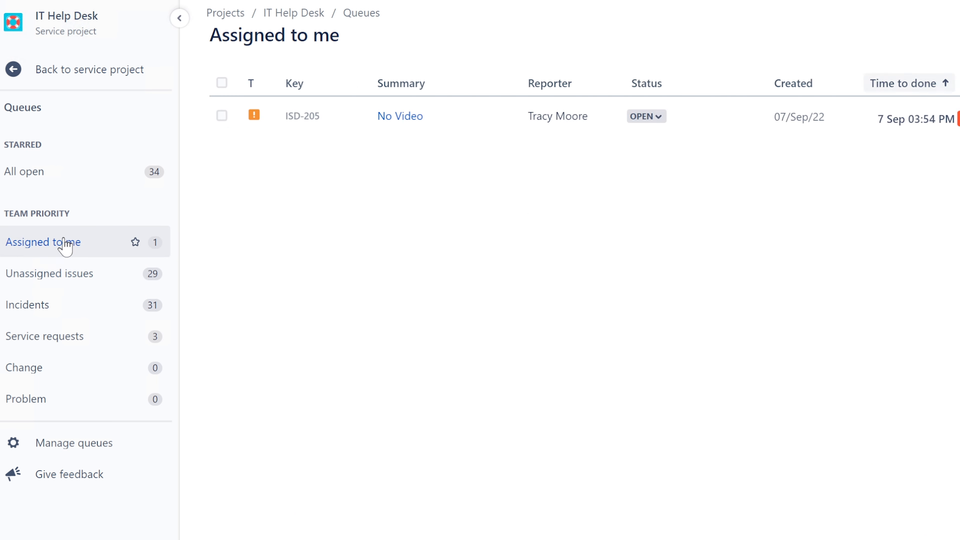
{"action": "left_click", "coordinate": [57, 282]}
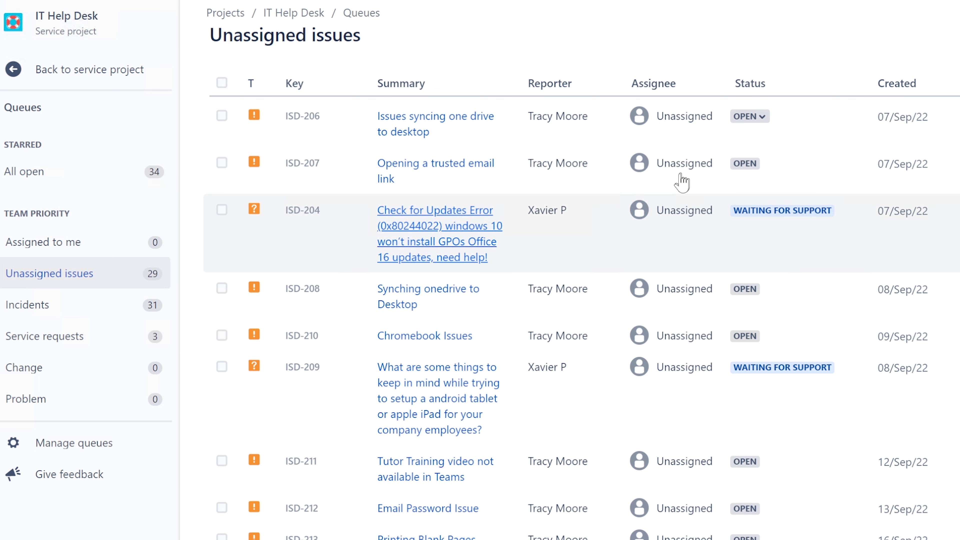
{"action": "left_click", "coordinate": [443, 128]}
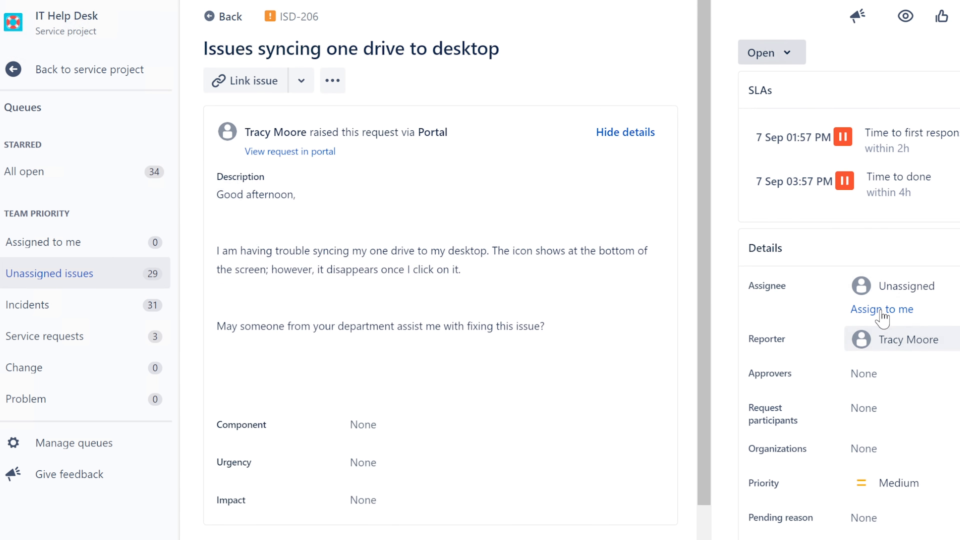
{"action": "left_click", "coordinate": [882, 311]}
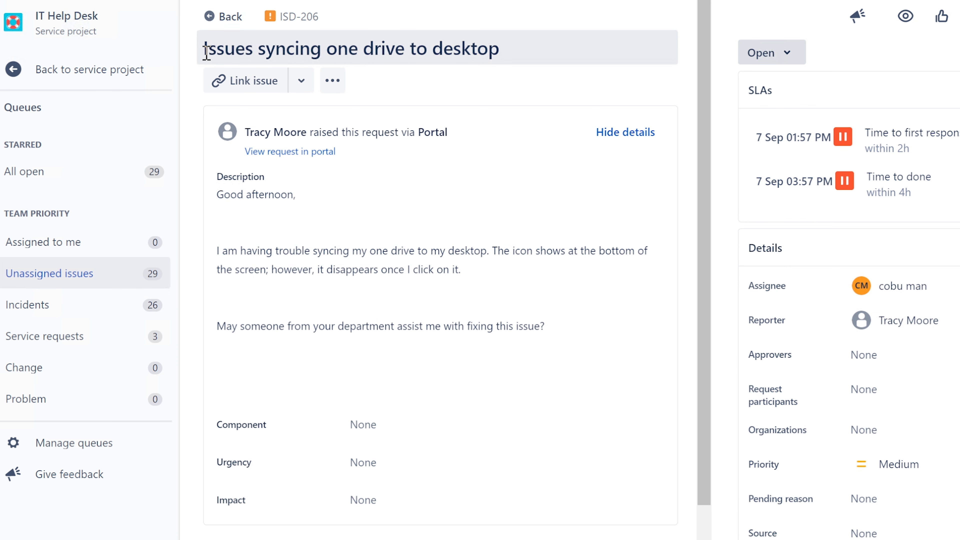
Read through the ticket's description of the disappearing OneDrive icon and the request for help.
{"action": "left_click_drag", "start_coordinate": [206, 51], "coordinate": [506, 47]}
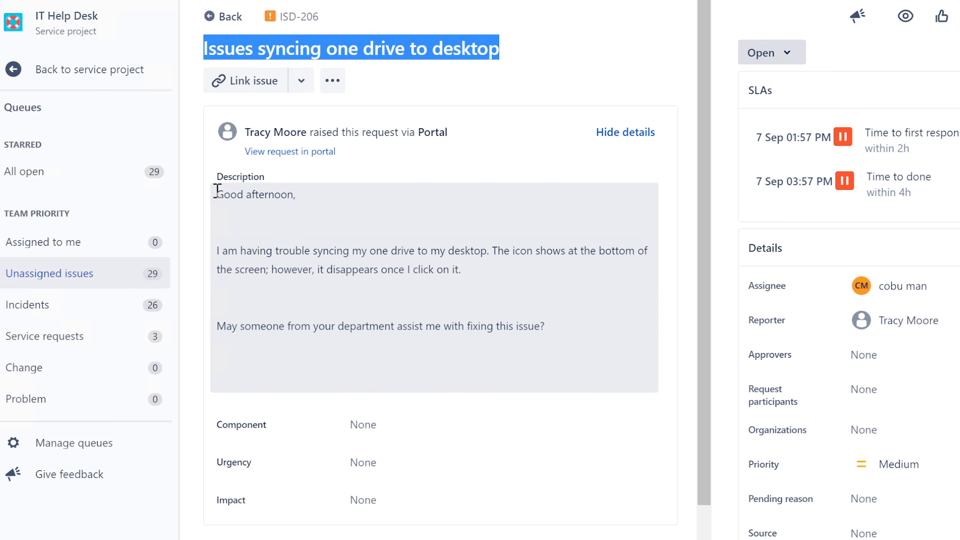
{"action": "left_click_drag", "start_coordinate": [217, 190], "coordinate": [366, 250]}
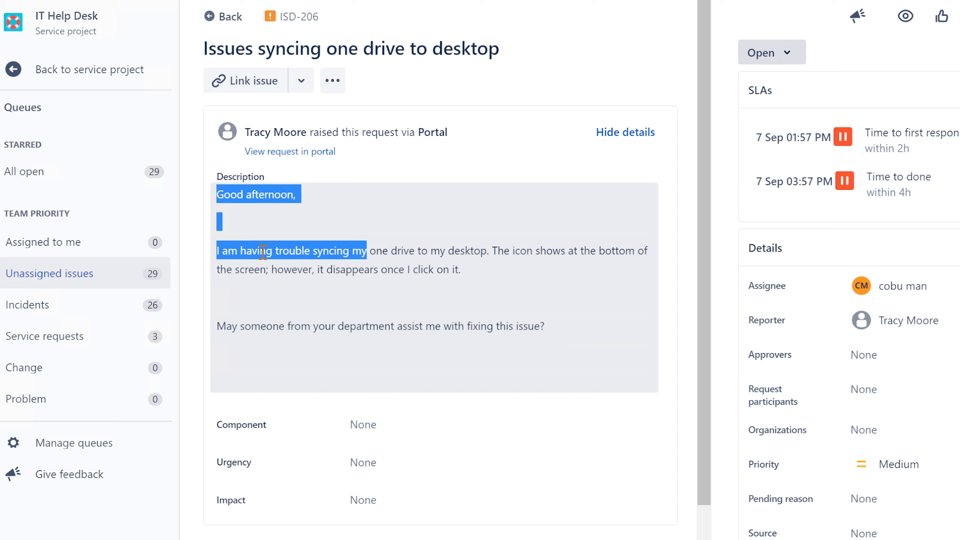
{"action": "left_click", "coordinate": [235, 252]}
{"action": "left_click_drag", "start_coordinate": [280, 248], "coordinate": [511, 248]}
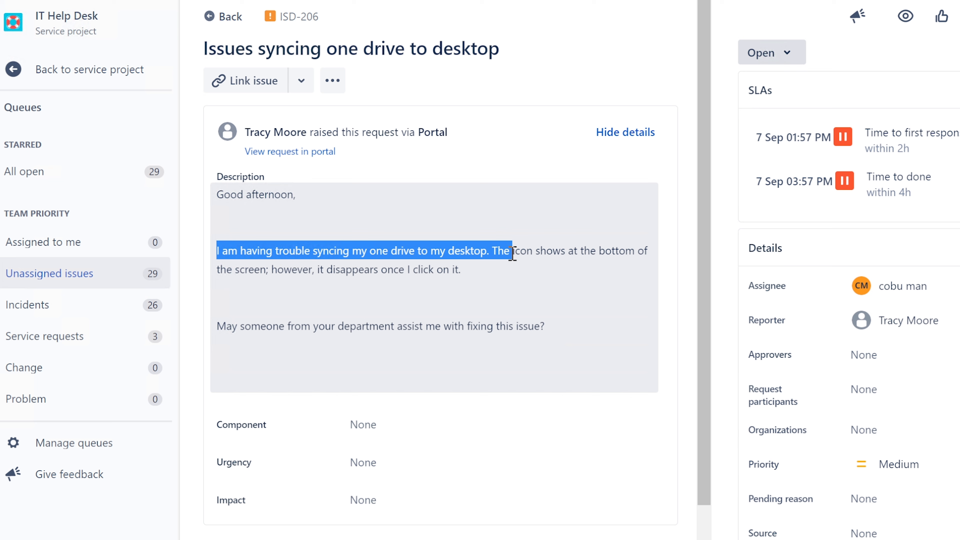
{"action": "left_click_drag", "start_coordinate": [512, 252], "coordinate": [511, 270]}
{"action": "left_click_drag", "start_coordinate": [277, 269], "coordinate": [467, 269]}
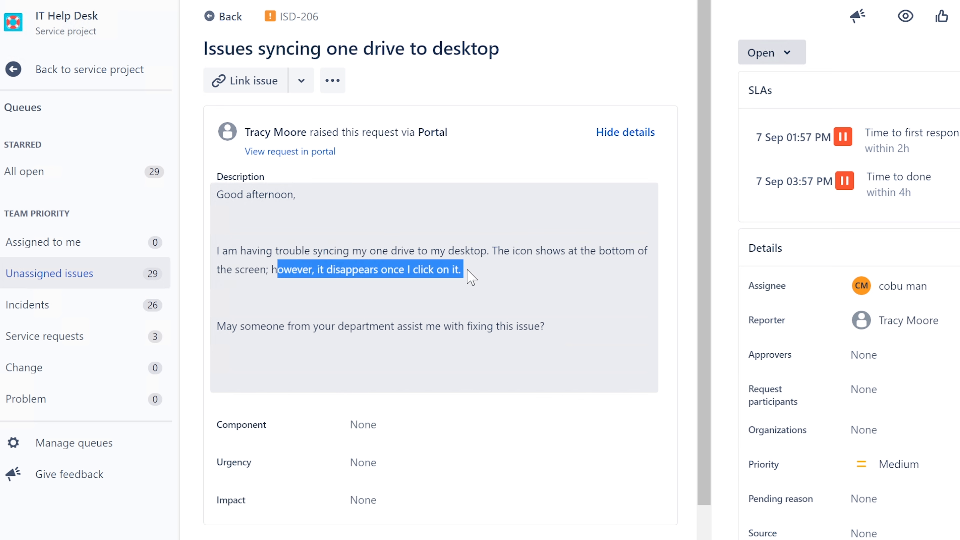
{"action": "left_click", "coordinate": [345, 329]}
{"action": "left_click_drag", "start_coordinate": [216, 327], "coordinate": [552, 324]}
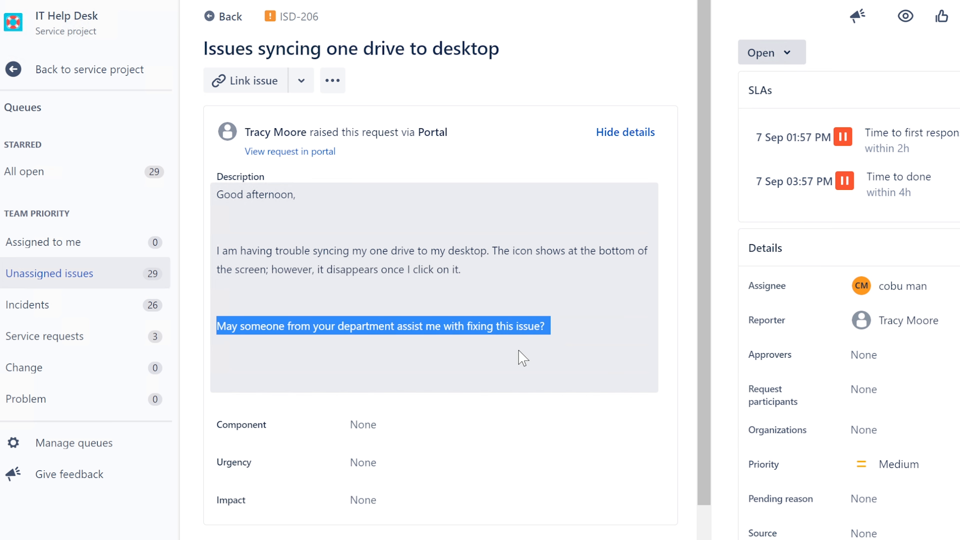
{"action": "scroll", "coordinate": [522, 357], "scroll_direction": "down", "scroll_amount": 3}
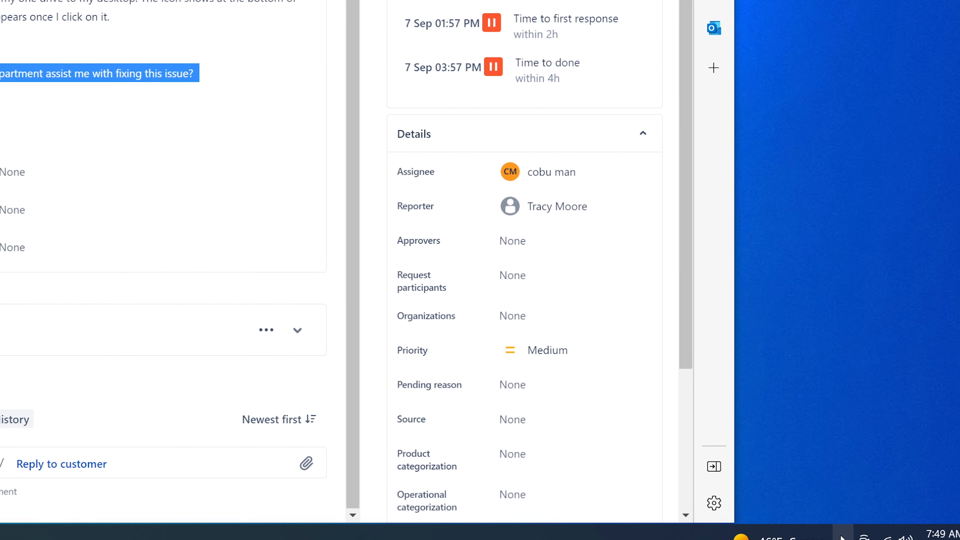
Open the OneDrive tray icon, see it isn't signed in, and choose Sign in.
{"action": "left_click", "coordinate": [840, 537]}
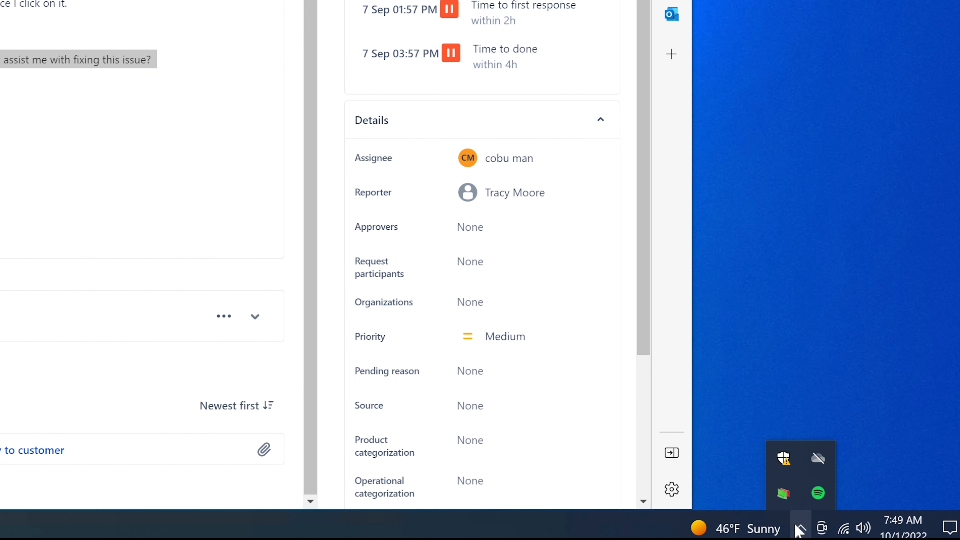
{"action": "left_click", "coordinate": [900, 374]}
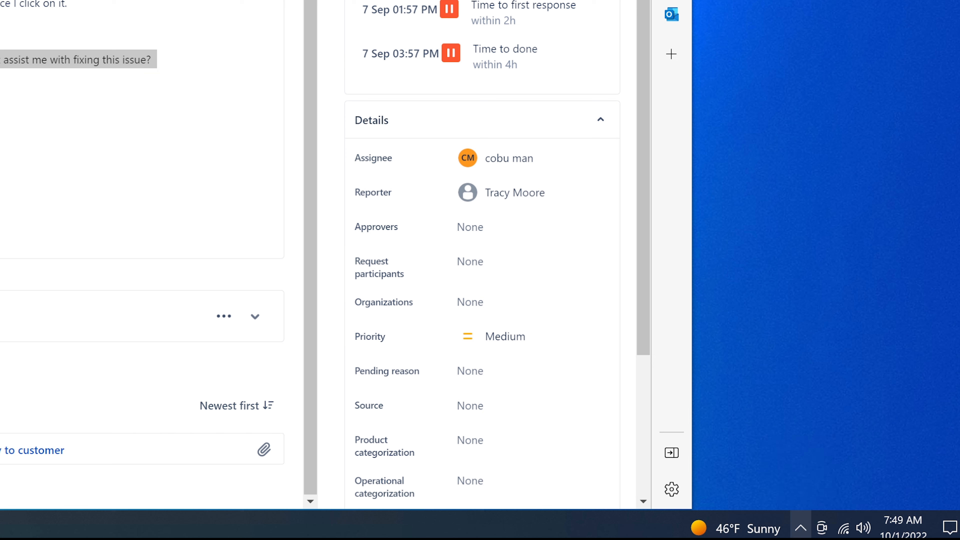
{"action": "left_click", "coordinate": [798, 534]}
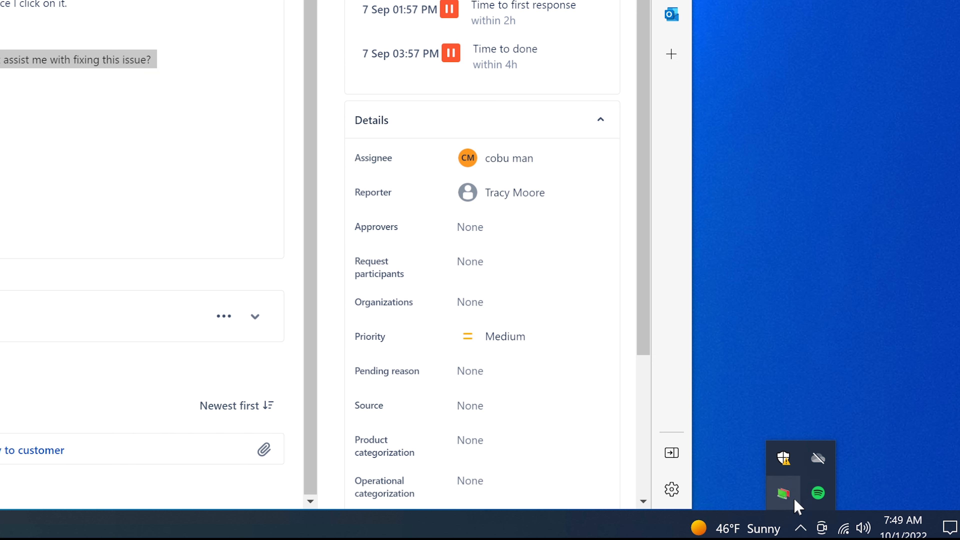
{"action": "left_click", "coordinate": [820, 462]}
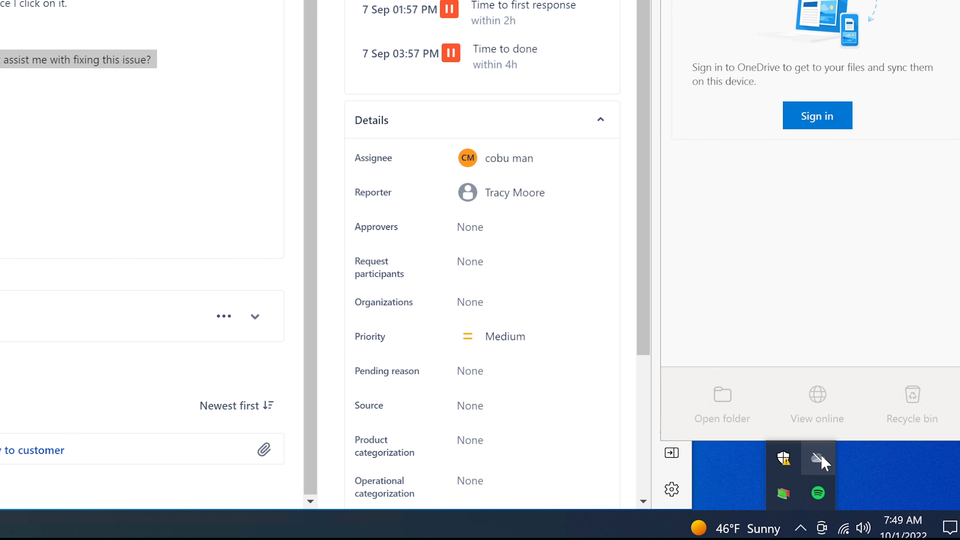
{"action": "left_click", "coordinate": [833, 119]}
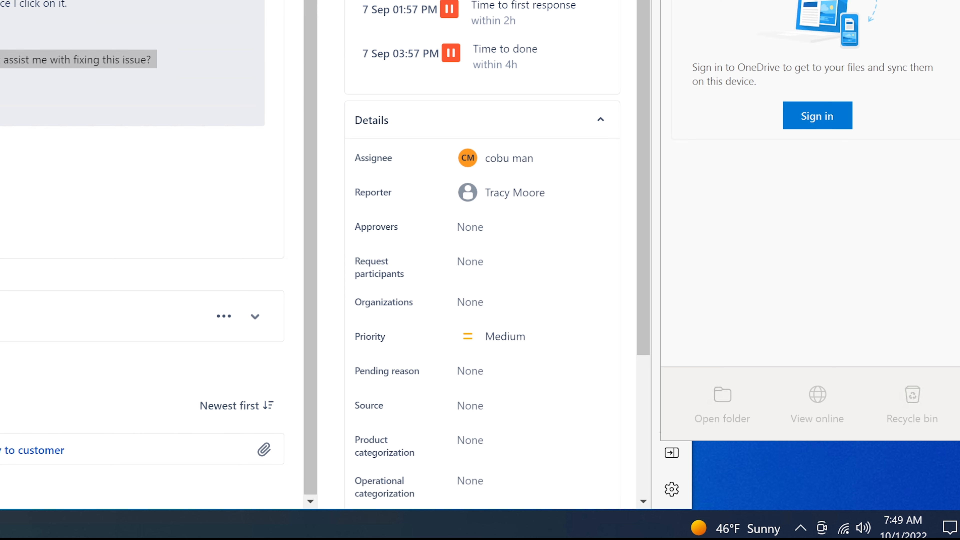
{"action": "left_click", "coordinate": [43, 33]}
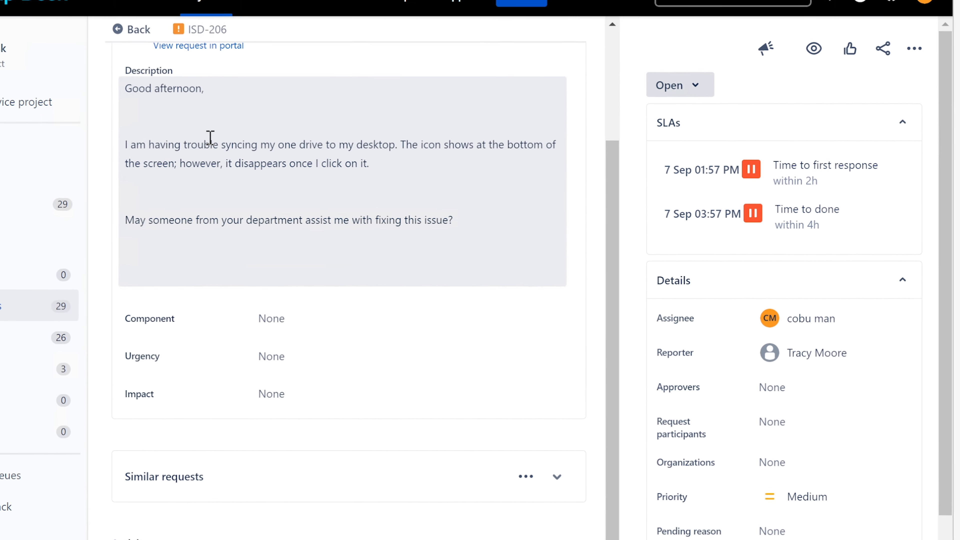
Reread the description's sentence about OneDrive syncing to the desktop.
{"action": "left_click_drag", "start_coordinate": [260, 164], "coordinate": [412, 180]}
{"action": "left_click", "coordinate": [439, 163]}
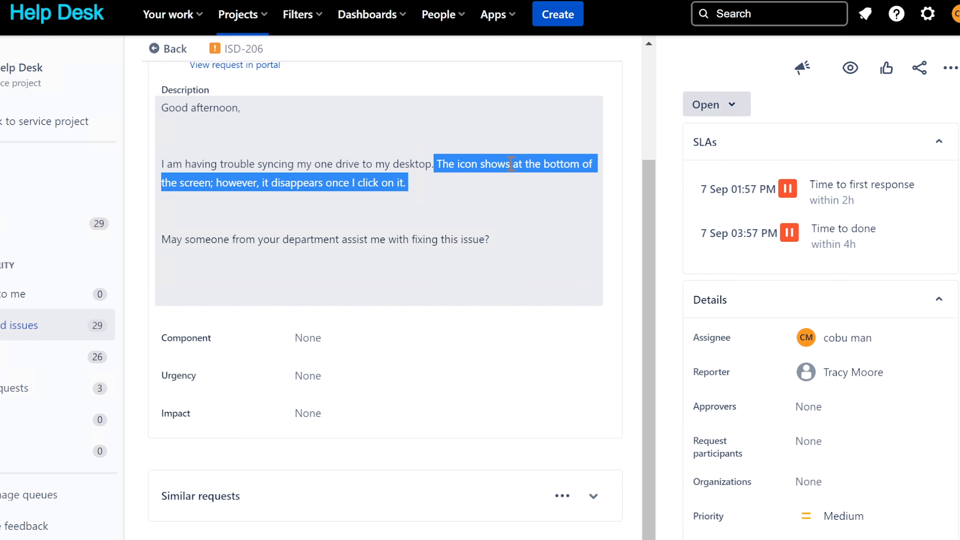
{"action": "left_click", "coordinate": [379, 162]}
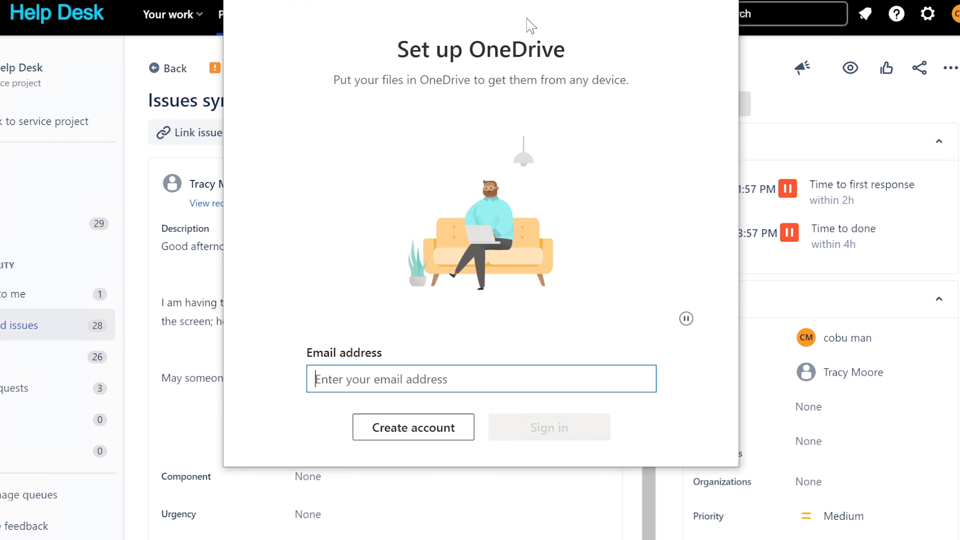
Move the OneDrive setup window aside and launch Outlook to check the work address.
{"action": "left_click_drag", "start_coordinate": [542, 9], "coordinate": [537, 42]}
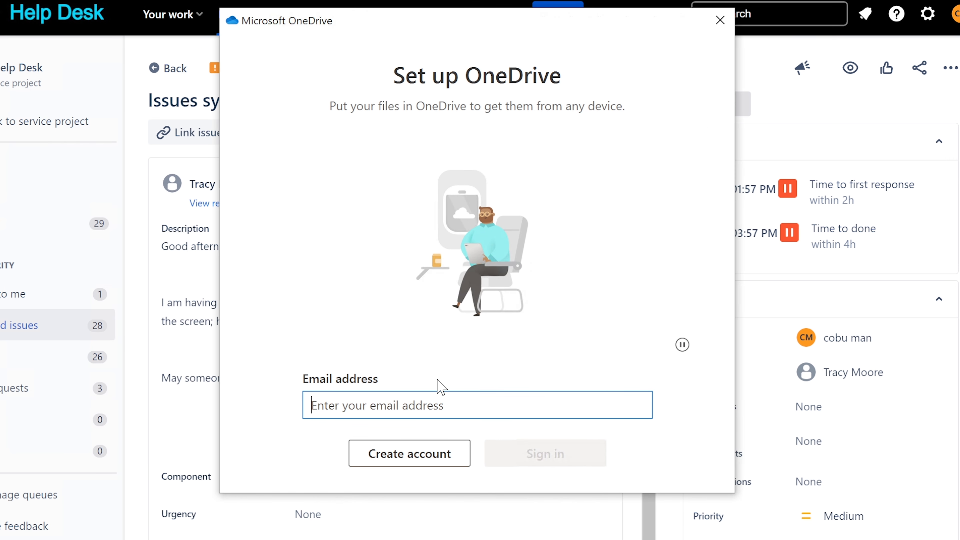
{"action": "left_click", "coordinate": [0, 539]}
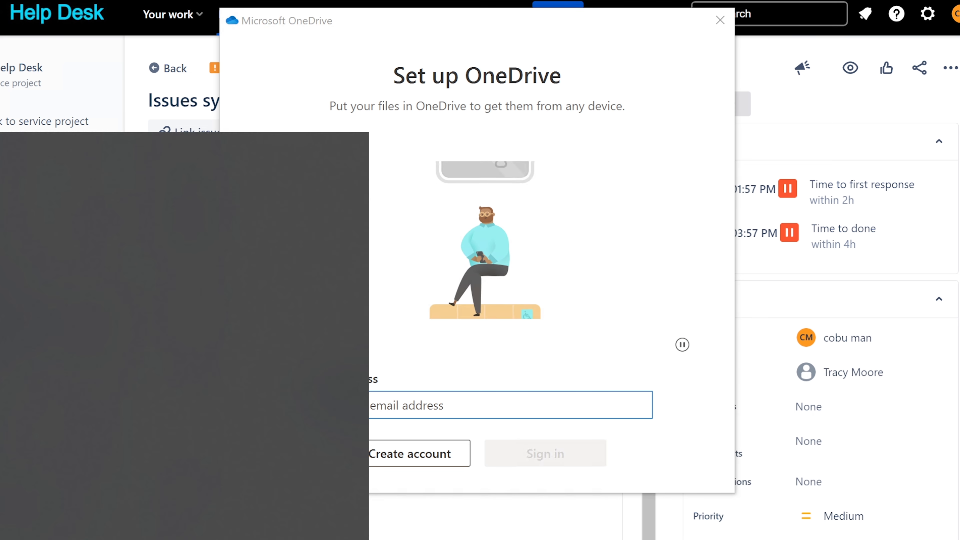
{"action": "type", "text": "outlook"}
{"action": "key", "text": "Return"}
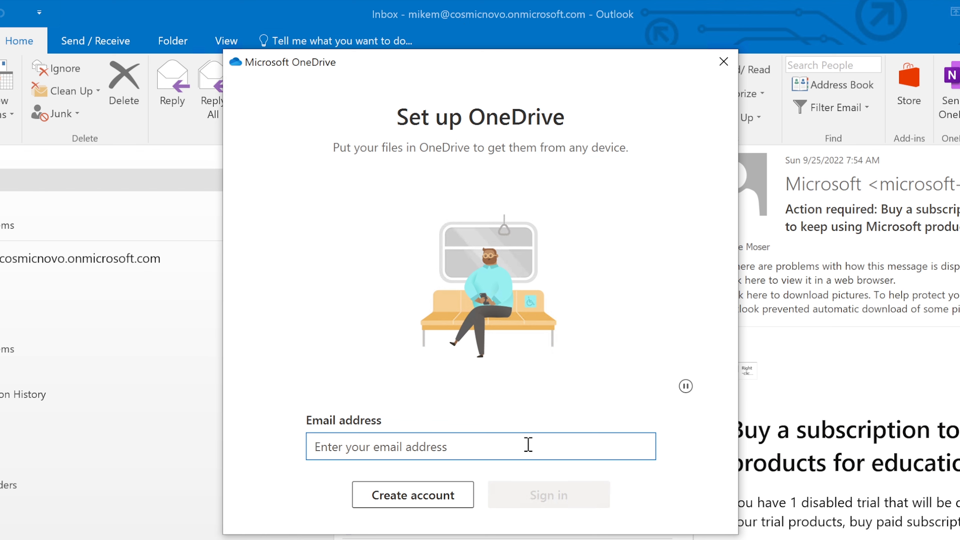
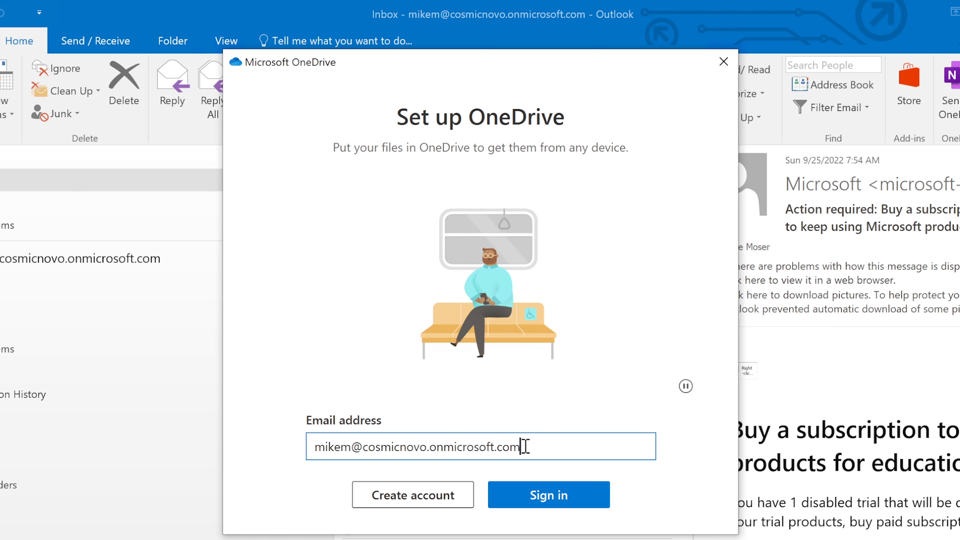
Enter the user's work e-mail address in OneDrive setup and submit it for sign-in.
{"action": "left_click", "coordinate": [530, 491]}
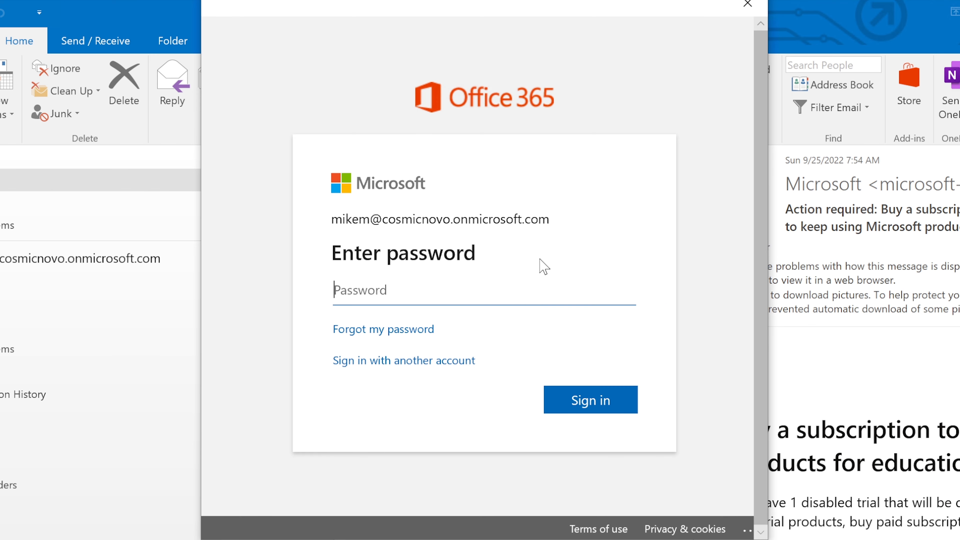
Enter the account password, then retype and resubmit it after the incorrect-password error.
{"action": "type", "text": "•••••••"}
{"action": "key", "text": "Return"}
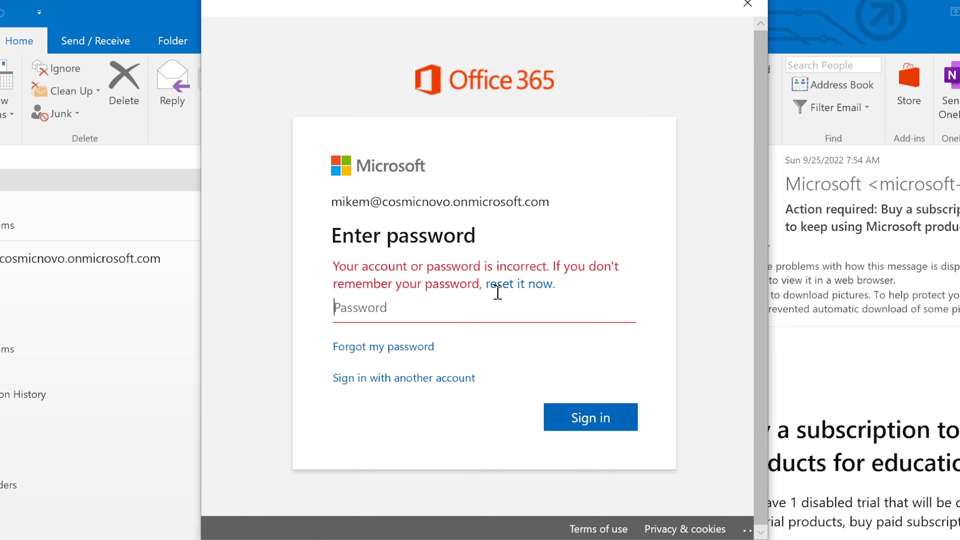
{"action": "type", "text": "•••••••"}
{"action": "key", "text": "Return"}
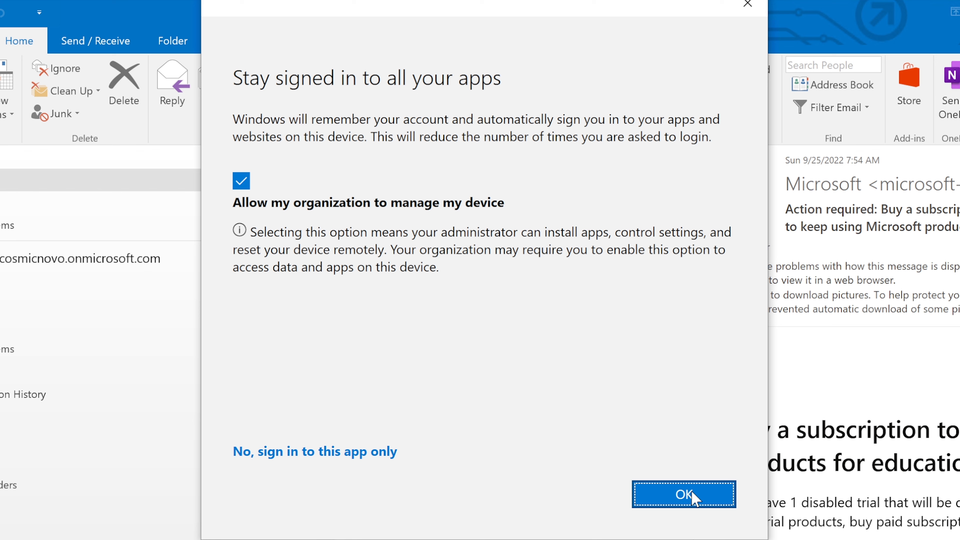
Stay signed in to all apps and continue past the CAA50024 sign-in error.
{"action": "left_click", "coordinate": [677, 496]}
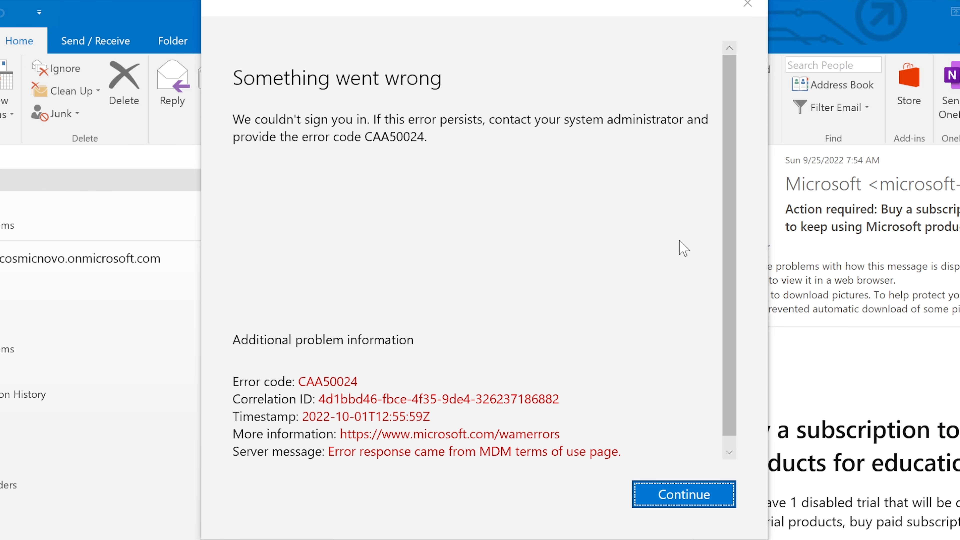
{"action": "left_click_drag", "start_coordinate": [727, 210], "coordinate": [727, 223]}
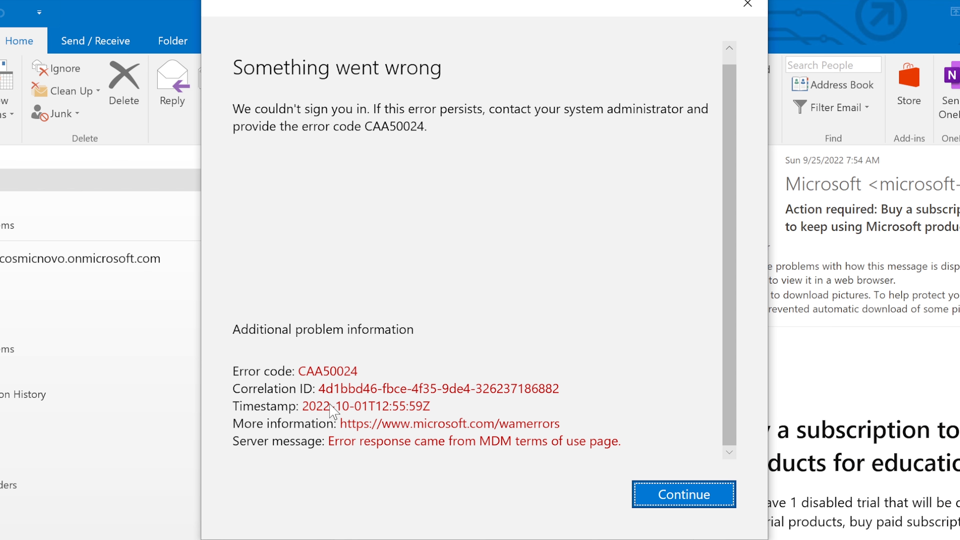
{"action": "left_click", "coordinate": [670, 494]}
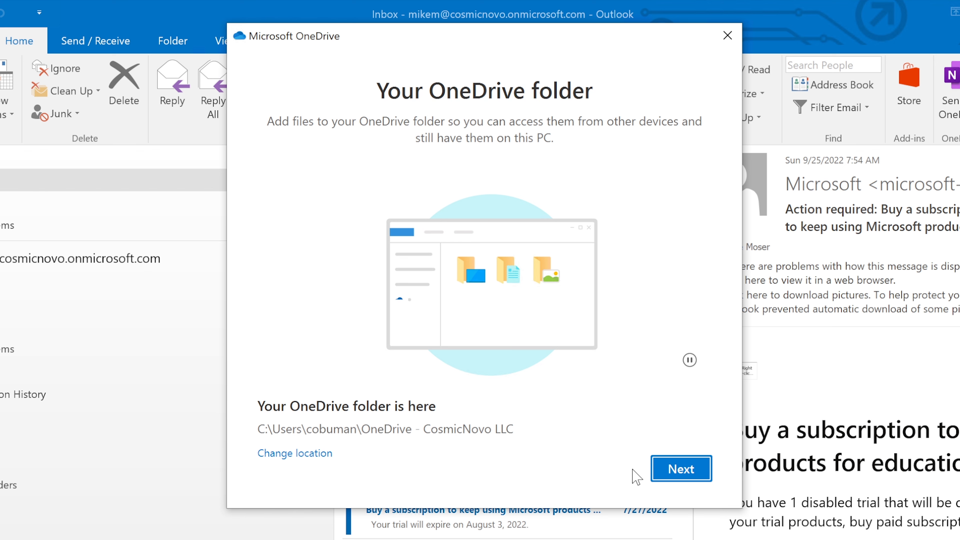
Accept the default OneDrive folder location, then switch back to the Jira ticket while it loads.
{"action": "left_click", "coordinate": [681, 469]}
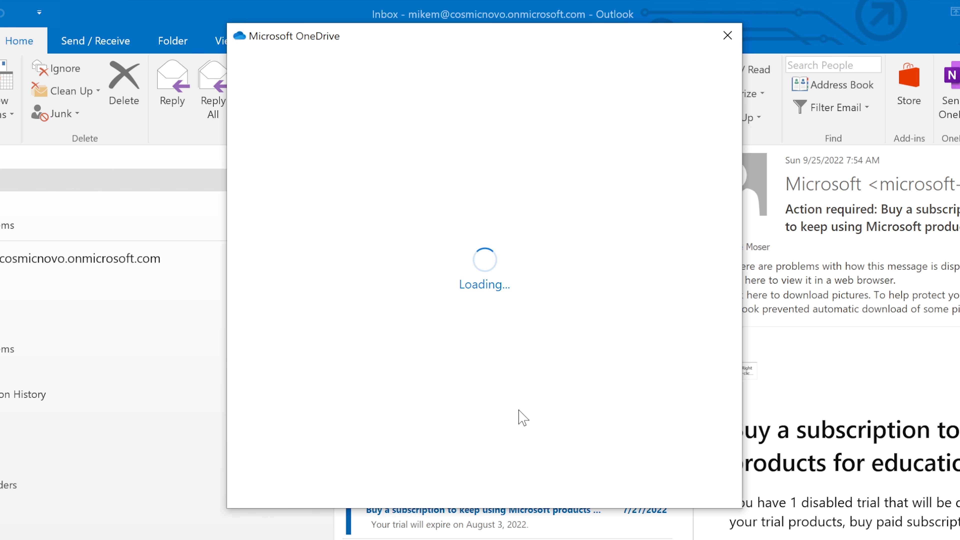
{"action": "key", "text": "alt+Tab"}
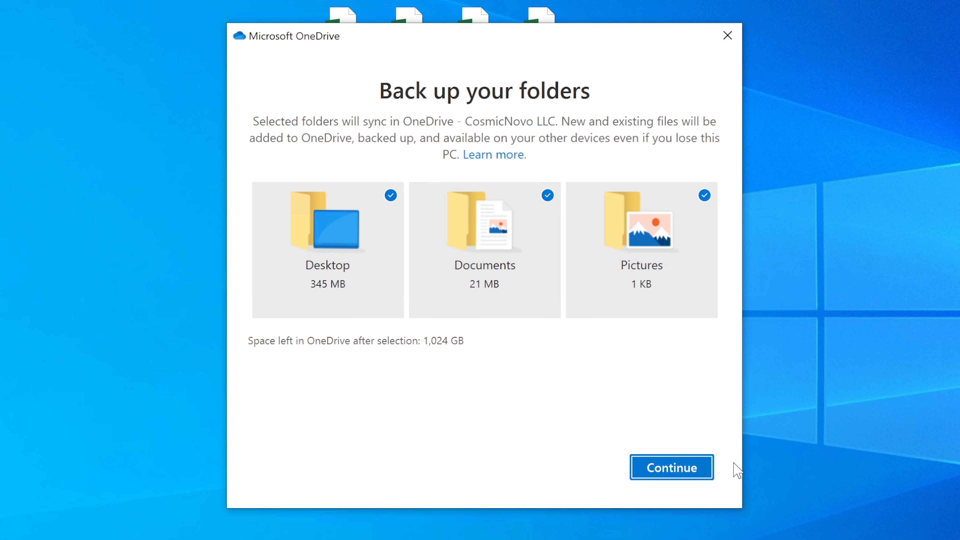
Back up Desktop, Documents and Pictures, skip the mobile app, and open the OneDrive folder.
{"action": "left_click", "coordinate": [679, 470]}
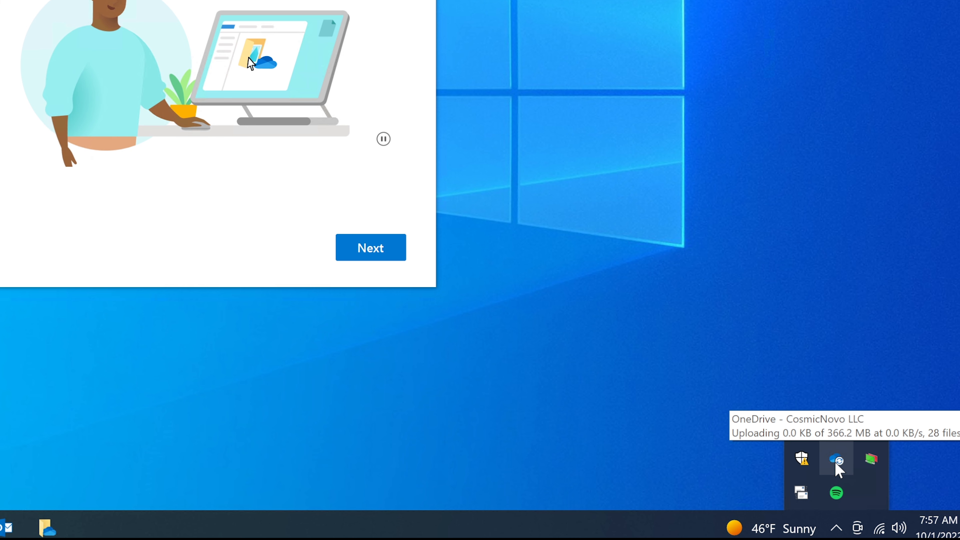
{"action": "left_click", "coordinate": [378, 251]}
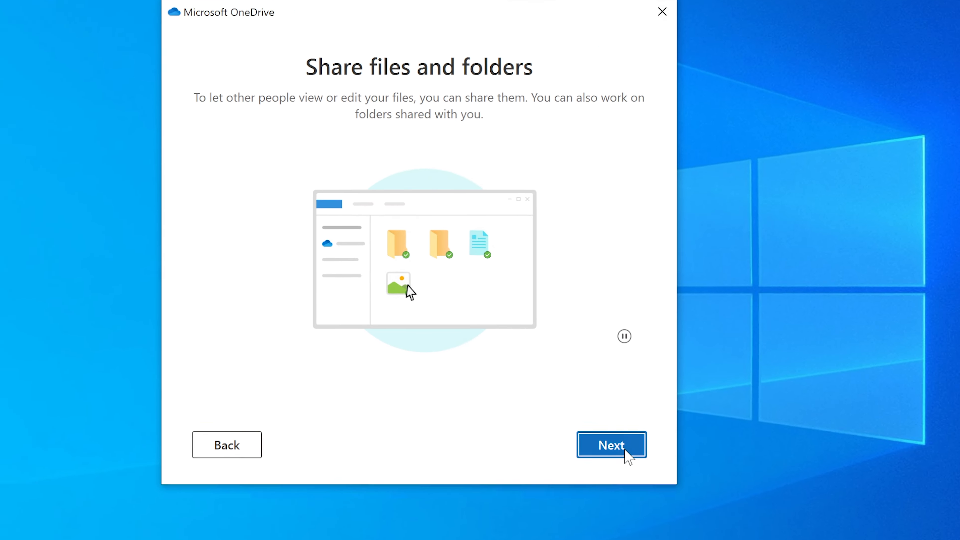
{"action": "left_click", "coordinate": [514, 365]}
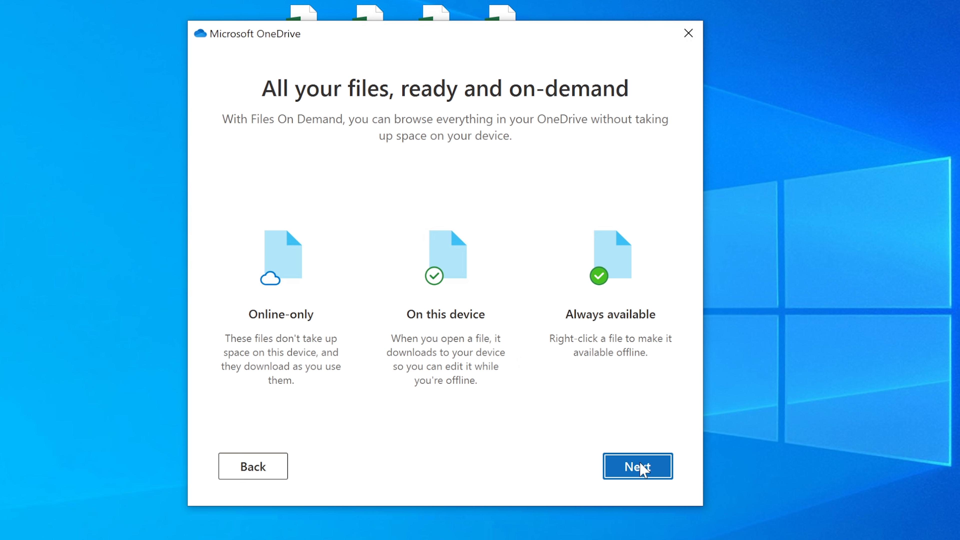
{"action": "left_click", "coordinate": [643, 467]}
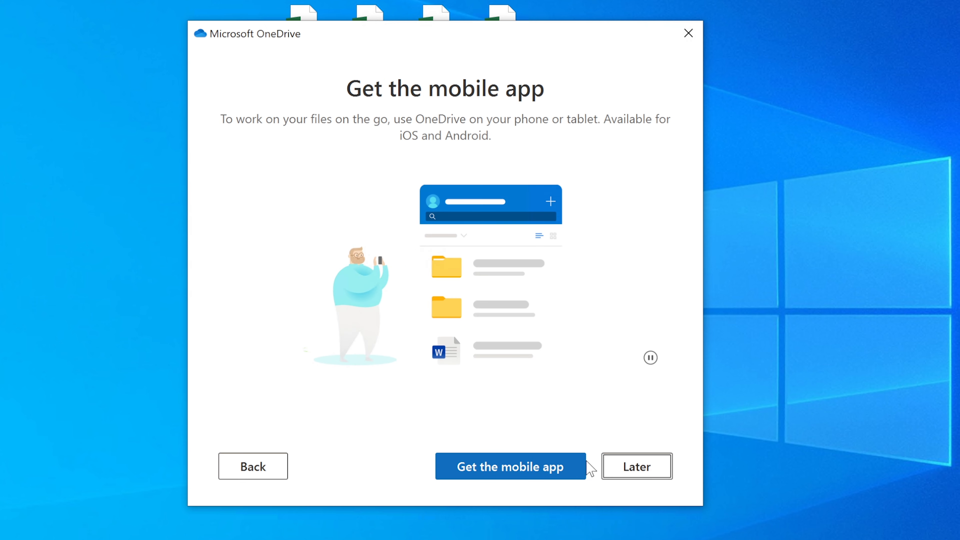
{"action": "left_click", "coordinate": [609, 469]}
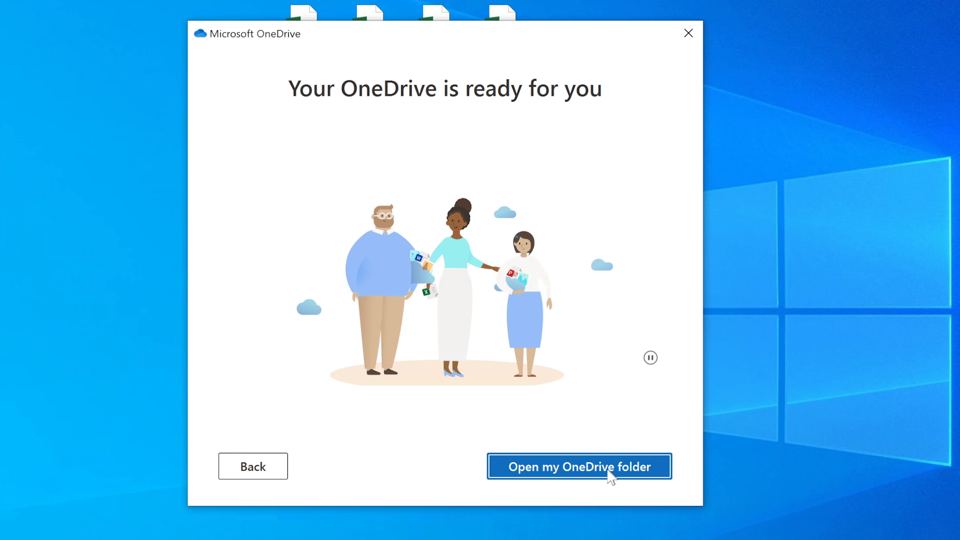
{"action": "left_click", "coordinate": [568, 466]}
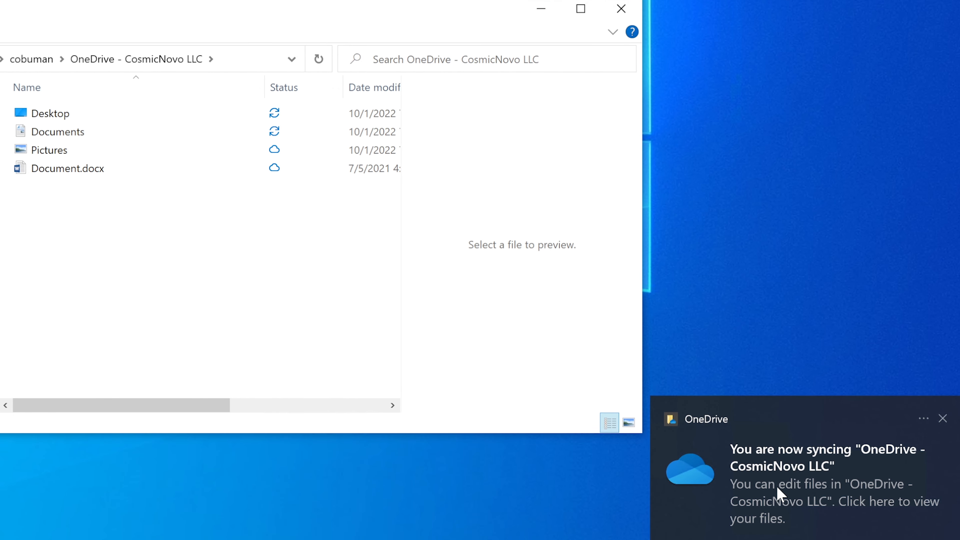
Dismiss the OneDrive syncing toast and bring the original OneDrive - CosmicNovo LLC window forward.
{"action": "left_click", "coordinate": [783, 471]}
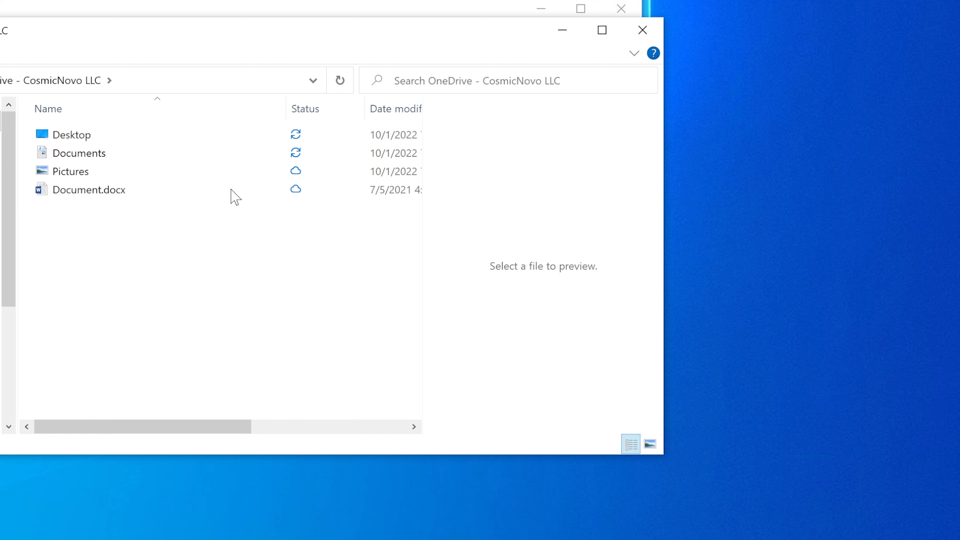
{"action": "left_click", "coordinate": [414, 10]}
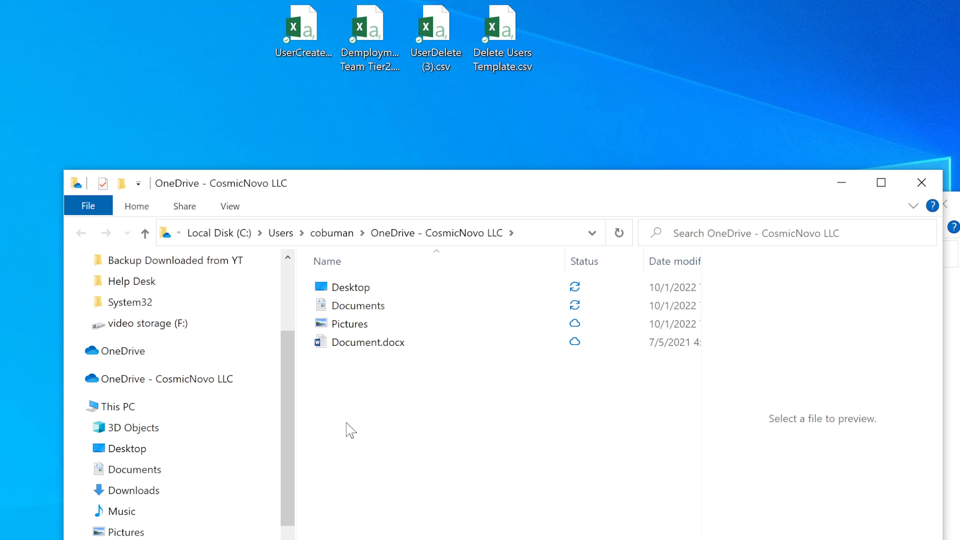
{"action": "mouse_move", "coordinate": [351, 345]}
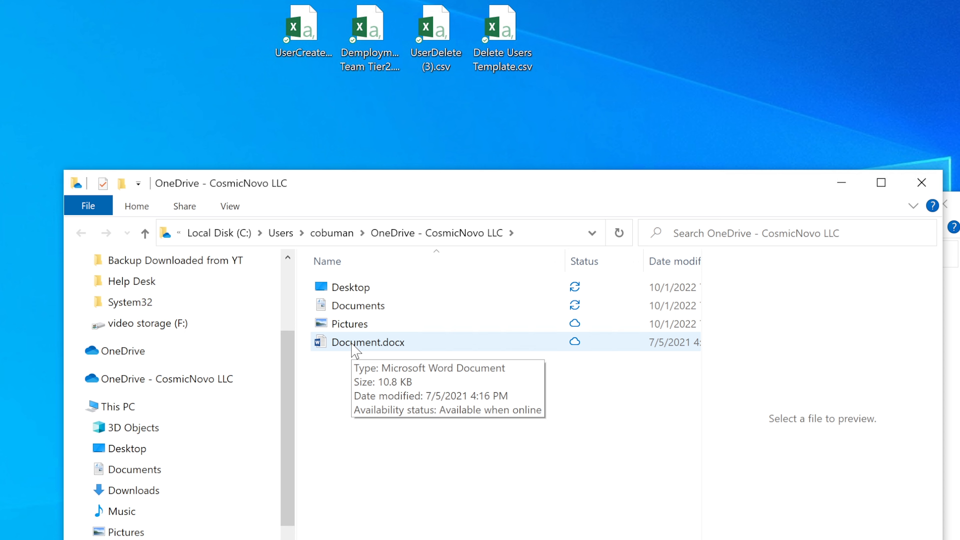
Add a new Microsoft Word Document named 'New doc for testing' to the OneDrive folder.
{"action": "right_click", "coordinate": [347, 403]}
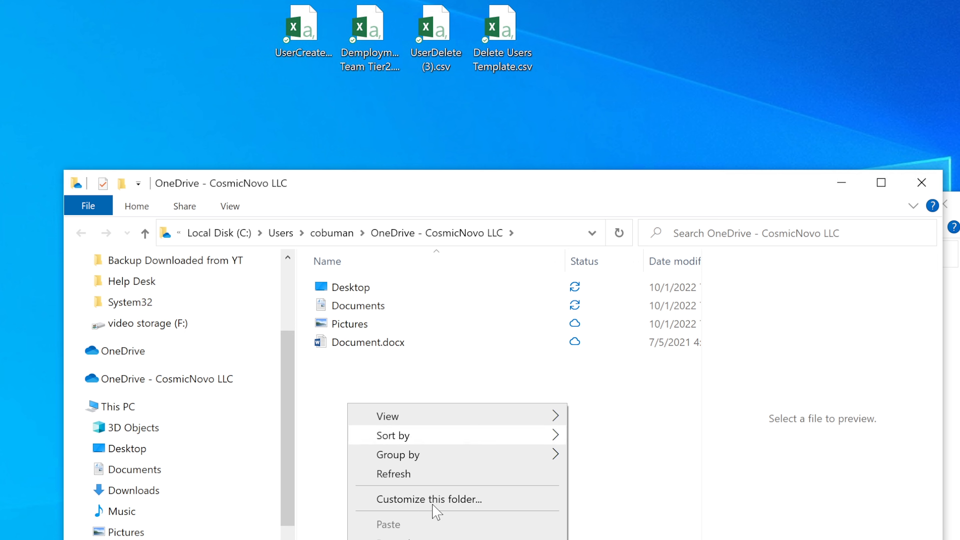
{"action": "mouse_move", "coordinate": [388, 539]}
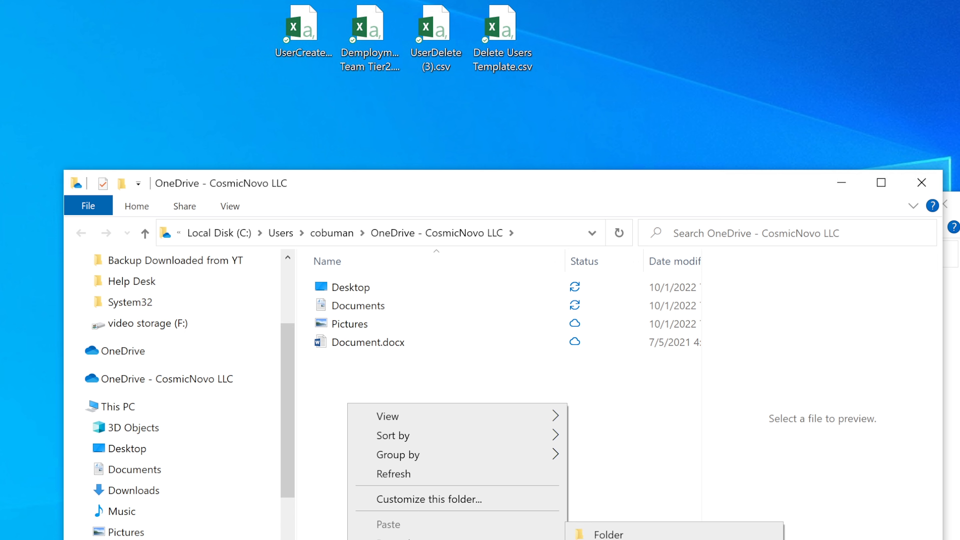
{"action": "left_click", "coordinate": [643, 539]}
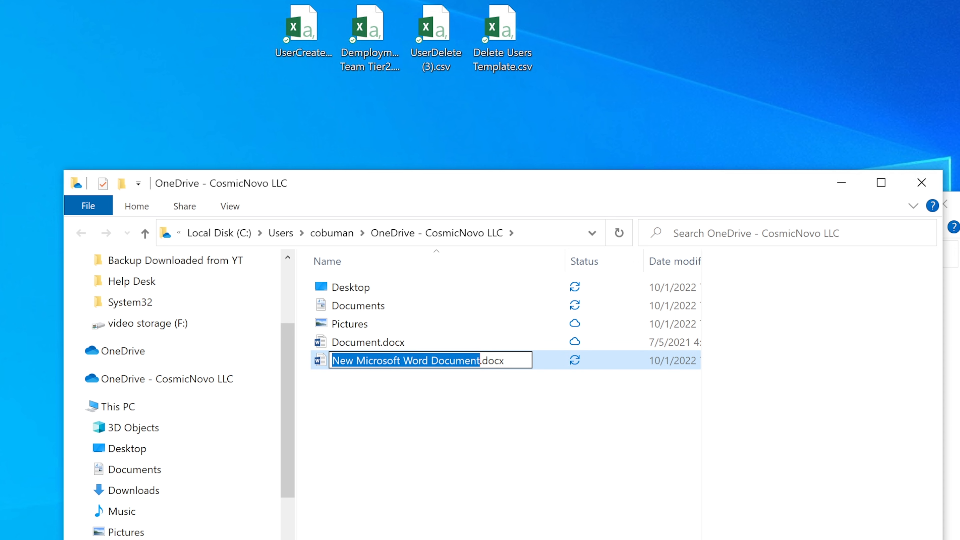
{"action": "type", "text": "New do"}
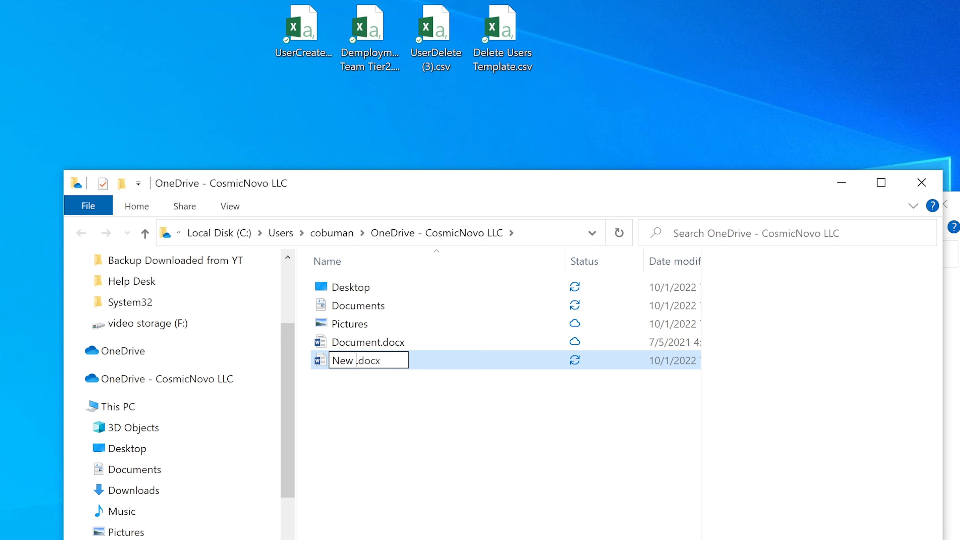
{"action": "type", "text": "c for test"}
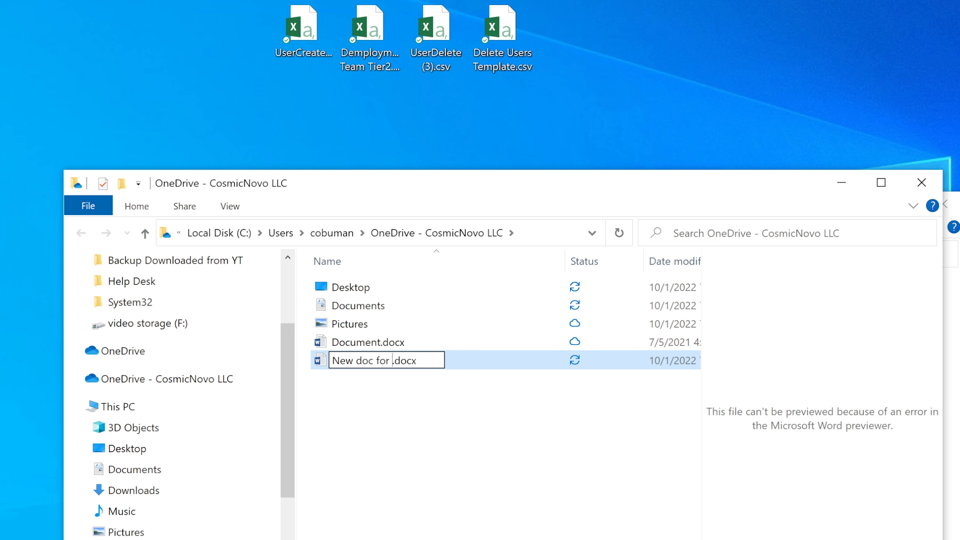
{"action": "type", "text": "ing"}
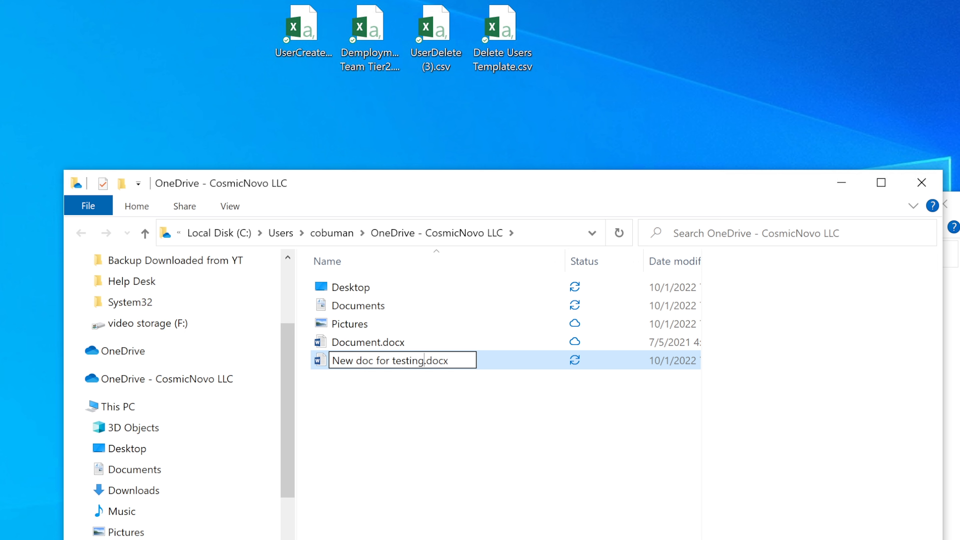
{"action": "key", "text": "Return"}
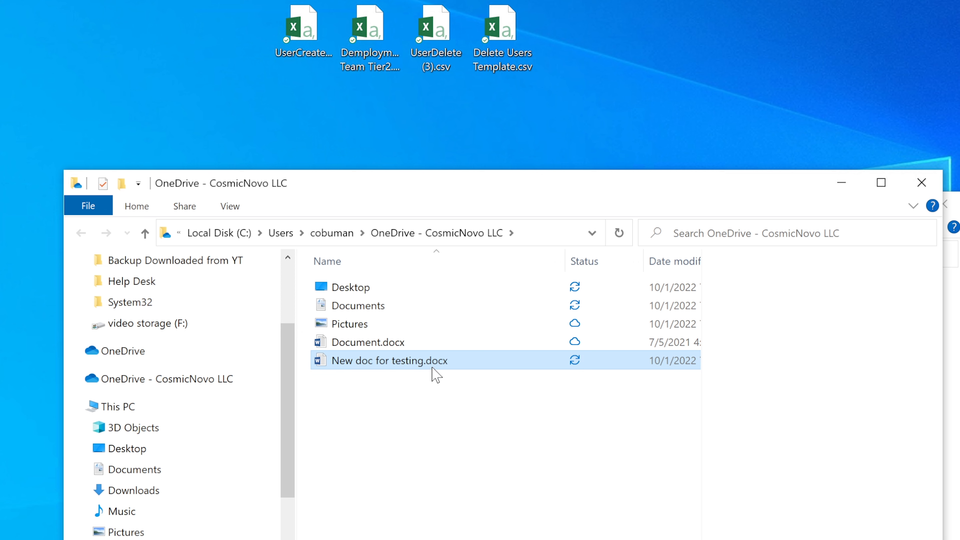
Open New doc for testing.docx in Word and type 'This is a testing document.'.
{"action": "double_click", "coordinate": [413, 361]}
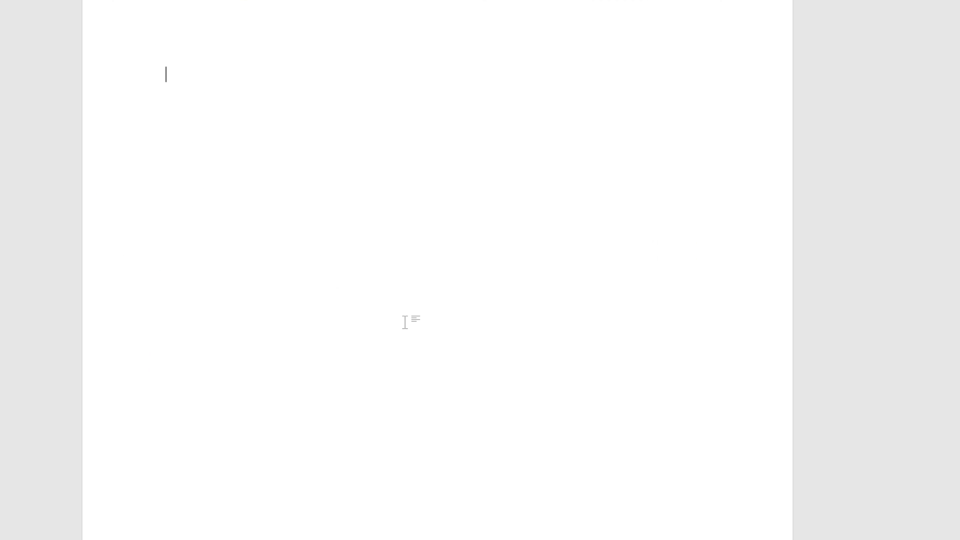
{"action": "type", "text": "this is"}
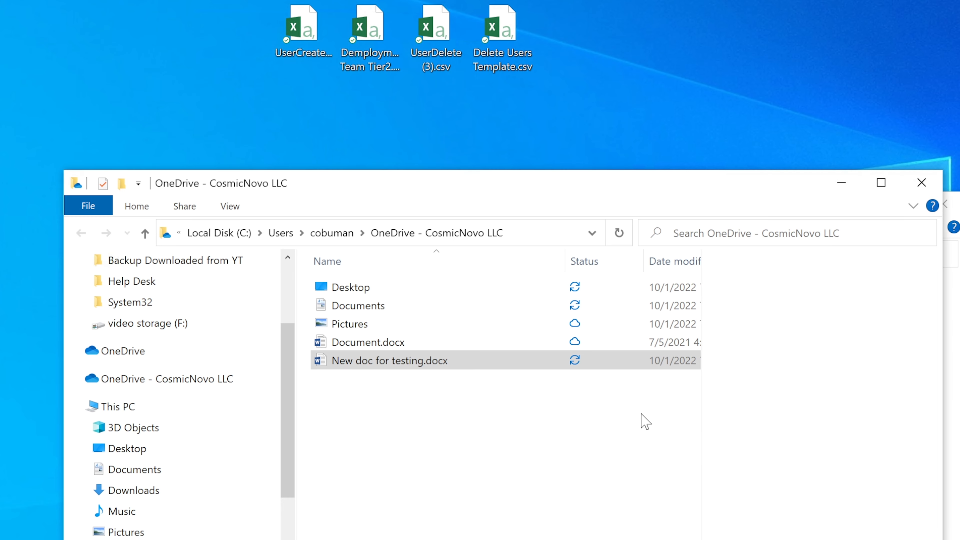
Move the Explorer window up and select New doc for testing.docx to watch it sync.
{"action": "left_click_drag", "start_coordinate": [552, 184], "coordinate": [543, 170]}
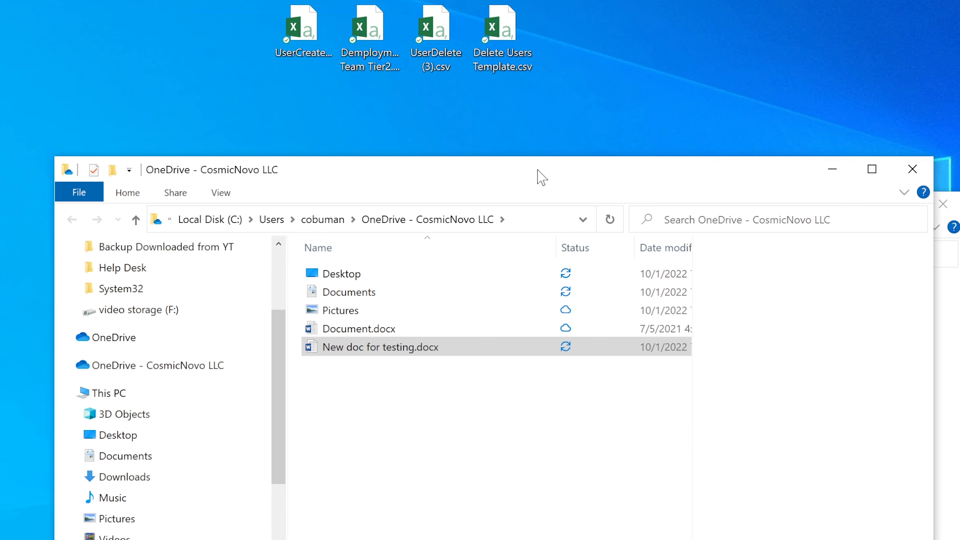
{"action": "left_click", "coordinate": [571, 346]}
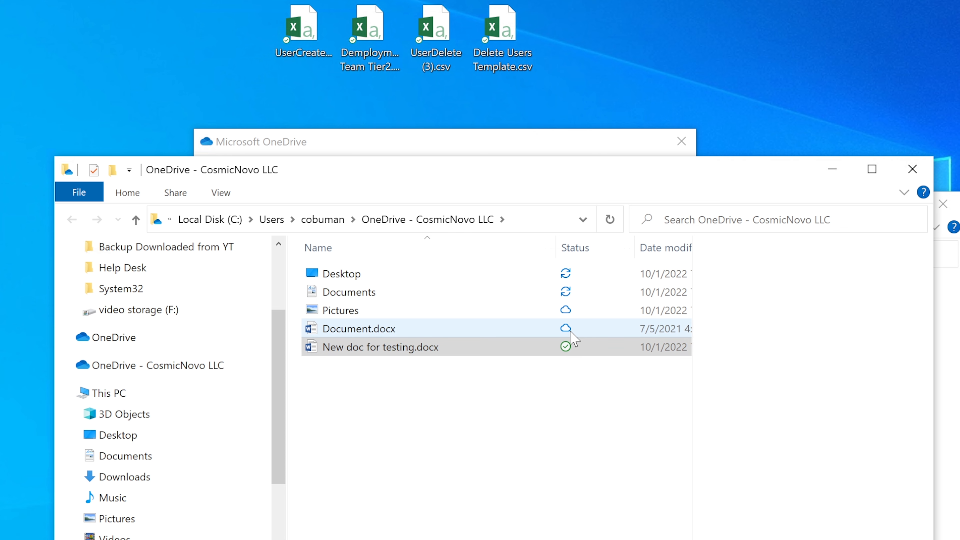
{"action": "left_click", "coordinate": [567, 350]}
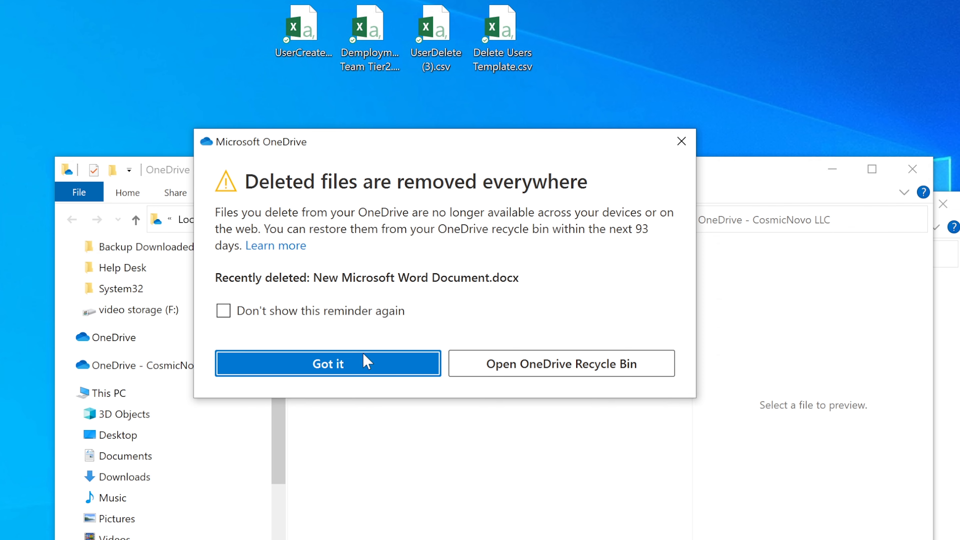
Dismiss the deleted-files reminder, check the synced Desktop folder, and return to the OneDrive folder.
{"action": "left_click", "coordinate": [328, 364]}
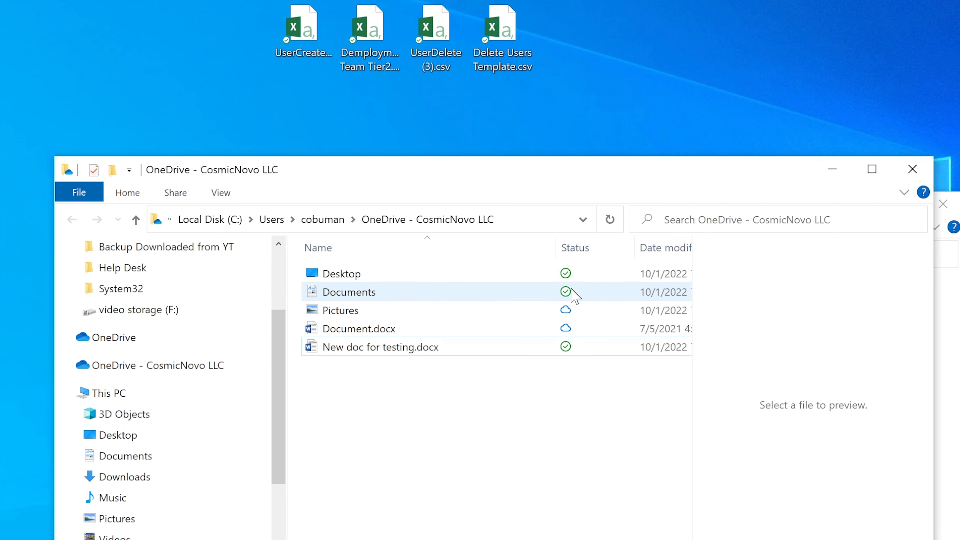
{"action": "double_click", "coordinate": [455, 276]}
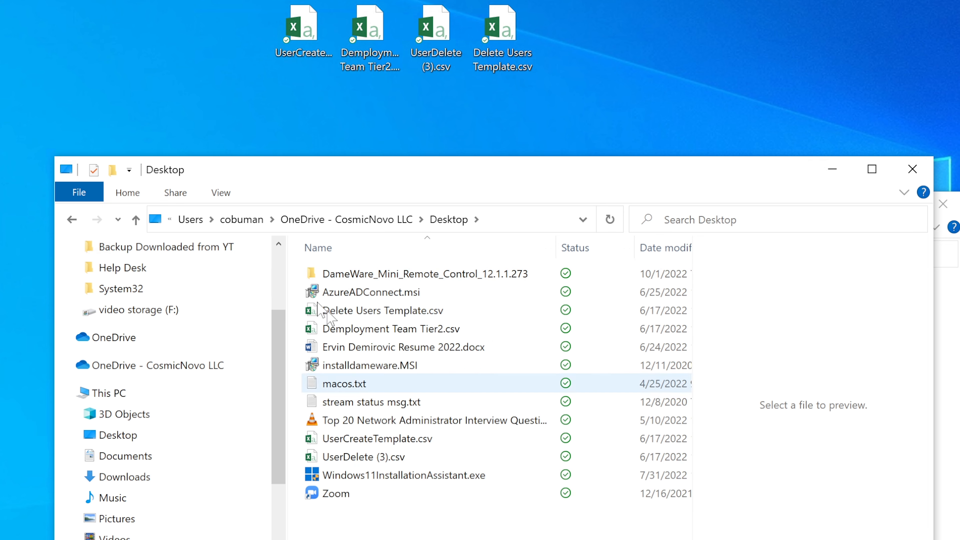
{"action": "left_click", "coordinate": [72, 219]}
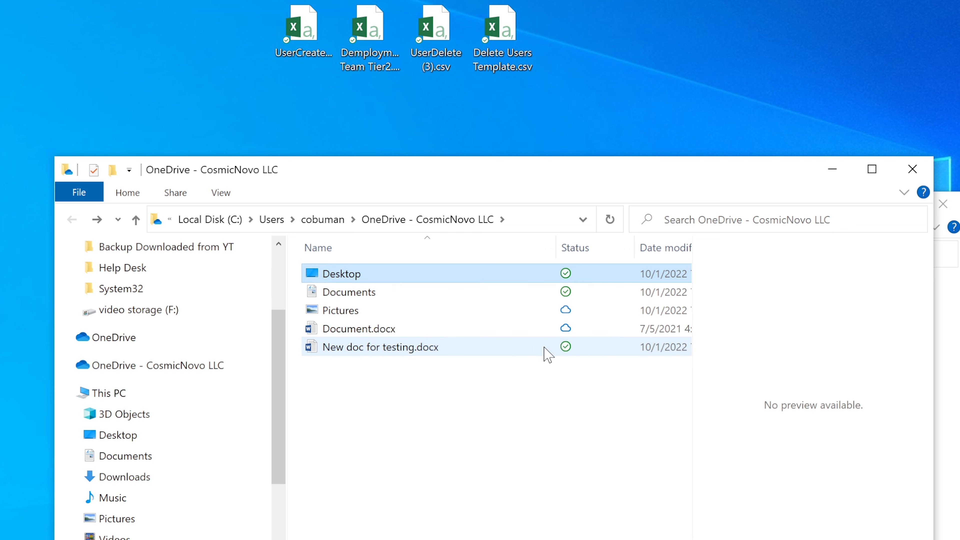
{"action": "left_click", "coordinate": [424, 475]}
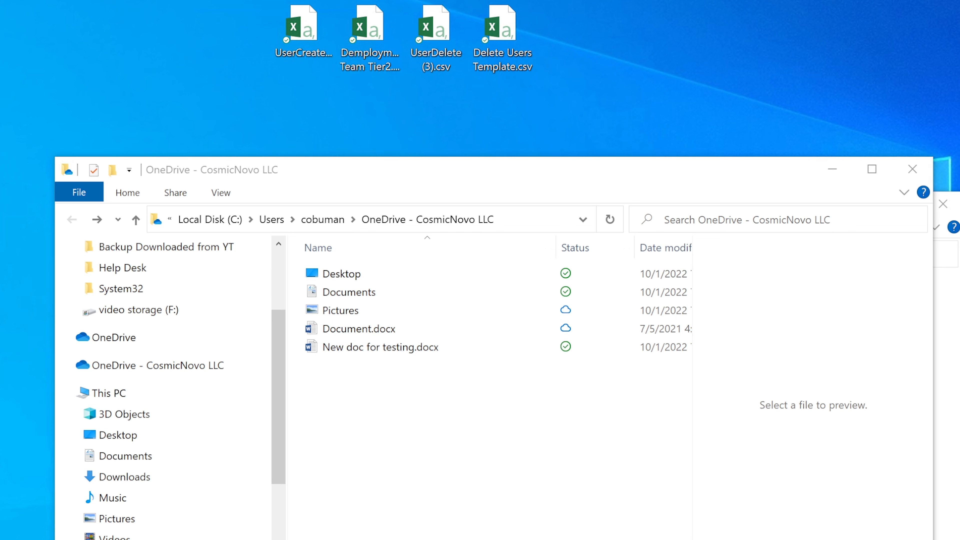
Open Task Manager, widen the Name column, and select the OneDrive and Office Document Cache processes.
{"action": "key", "text": "ctrl+shift+Escape"}
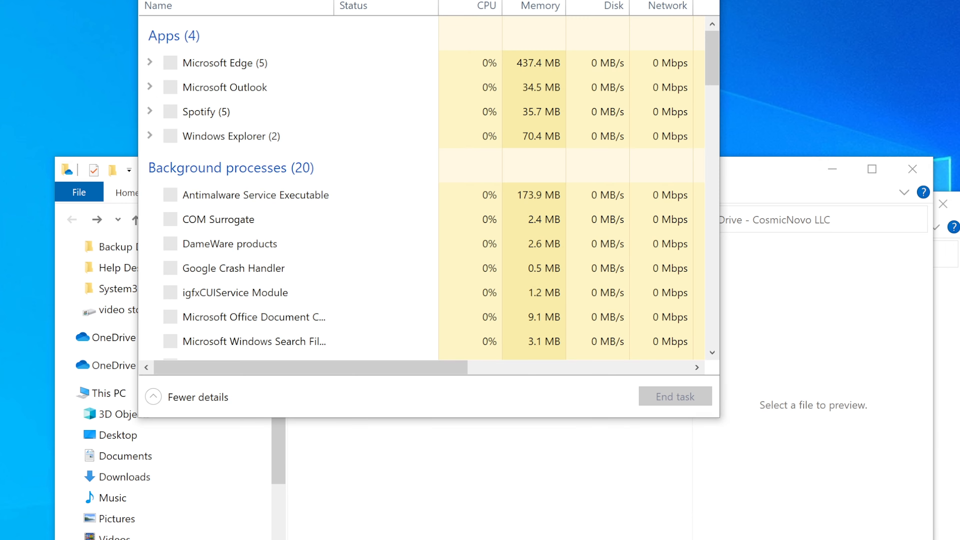
{"action": "left_click_drag", "start_coordinate": [525, 0], "coordinate": [553, 43]}
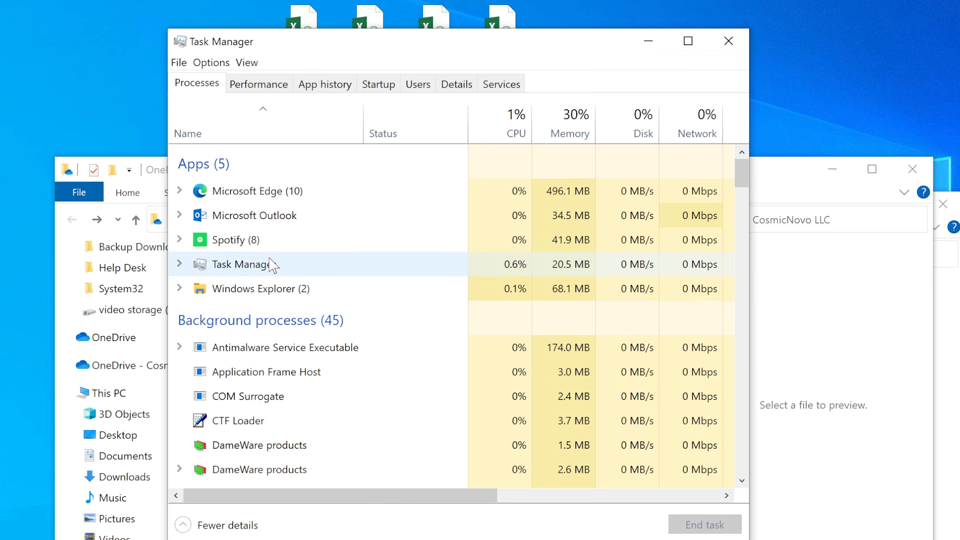
{"action": "left_click_drag", "start_coordinate": [742, 174], "coordinate": [742, 197]}
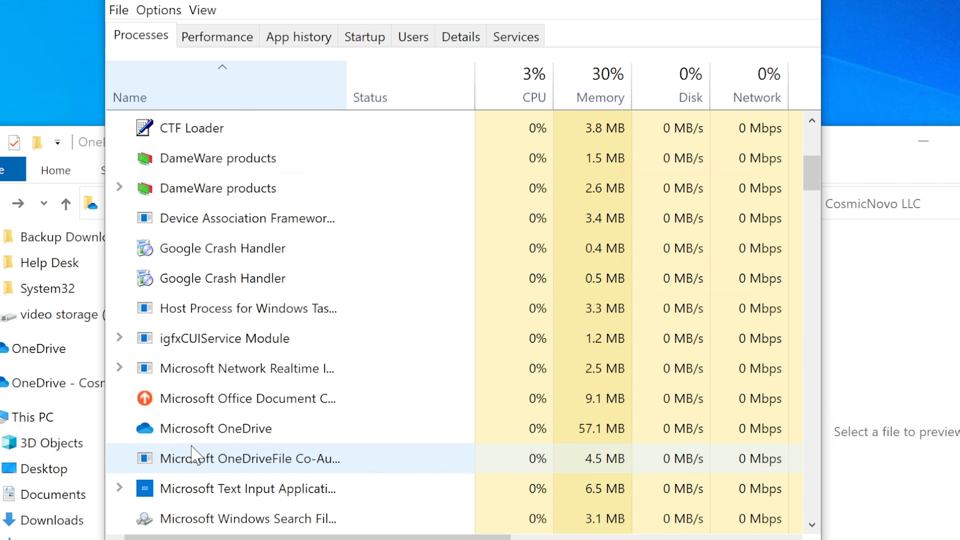
{"action": "left_click", "coordinate": [199, 438]}
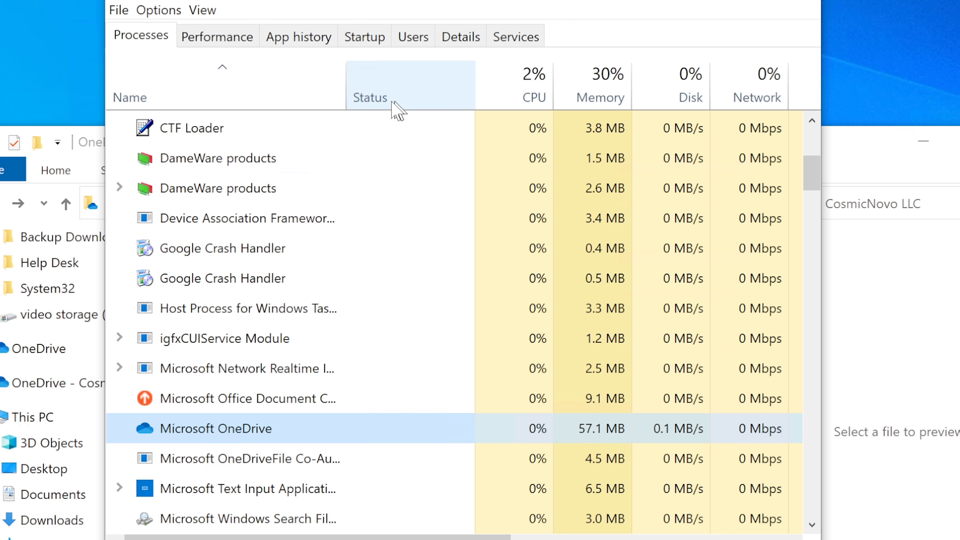
{"action": "left_click_drag", "start_coordinate": [340, 100], "coordinate": [493, 98]}
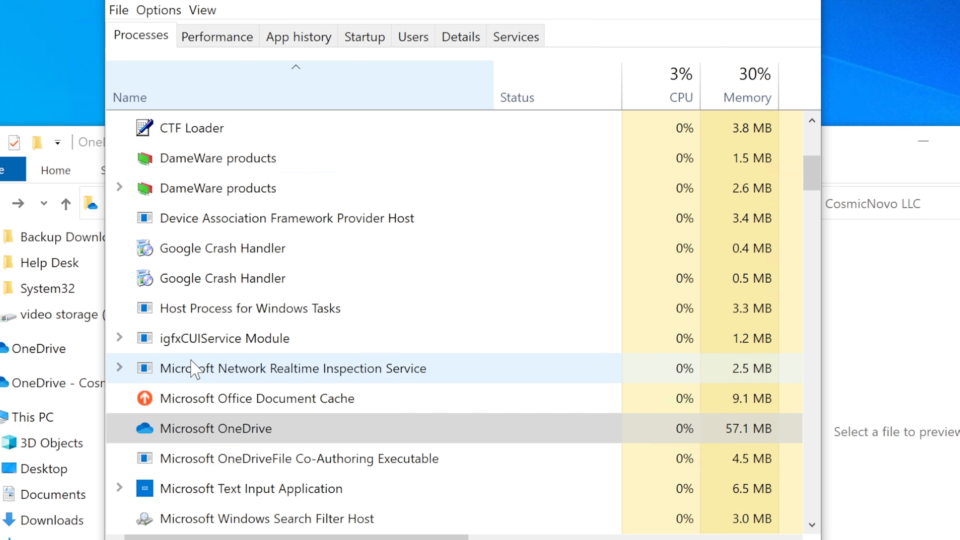
{"action": "left_click", "coordinate": [229, 408]}
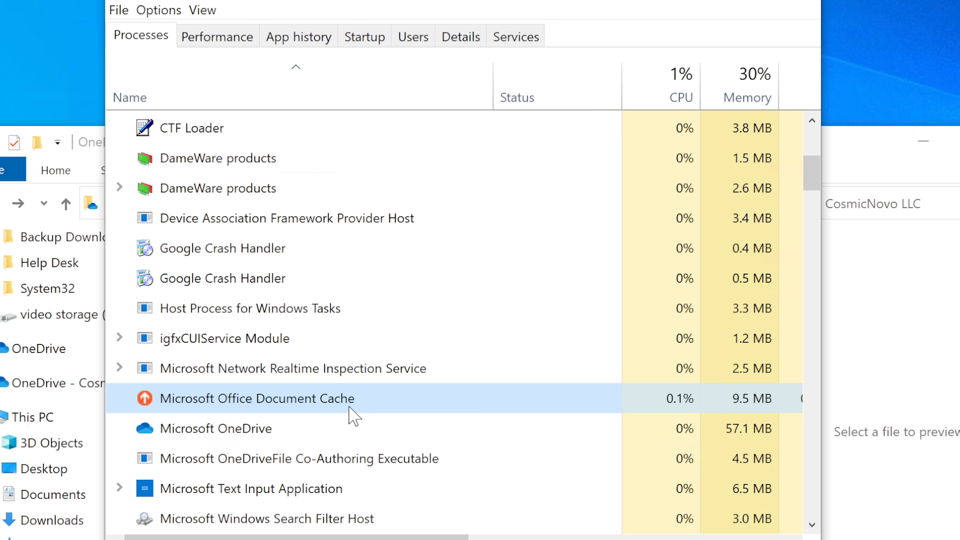
Scroll the columns and highlight Microsoft OneDrive and the OneDriveFile Co-Authoring Executable.
{"action": "left_click_drag", "start_coordinate": [426, 539], "coordinate": [472, 538]}
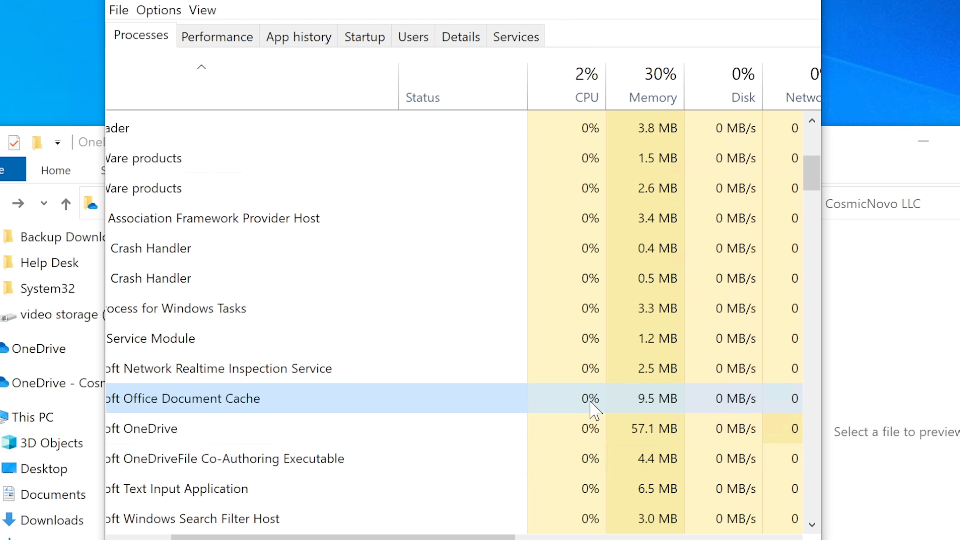
{"action": "left_click_drag", "start_coordinate": [469, 537], "coordinate": [264, 535]}
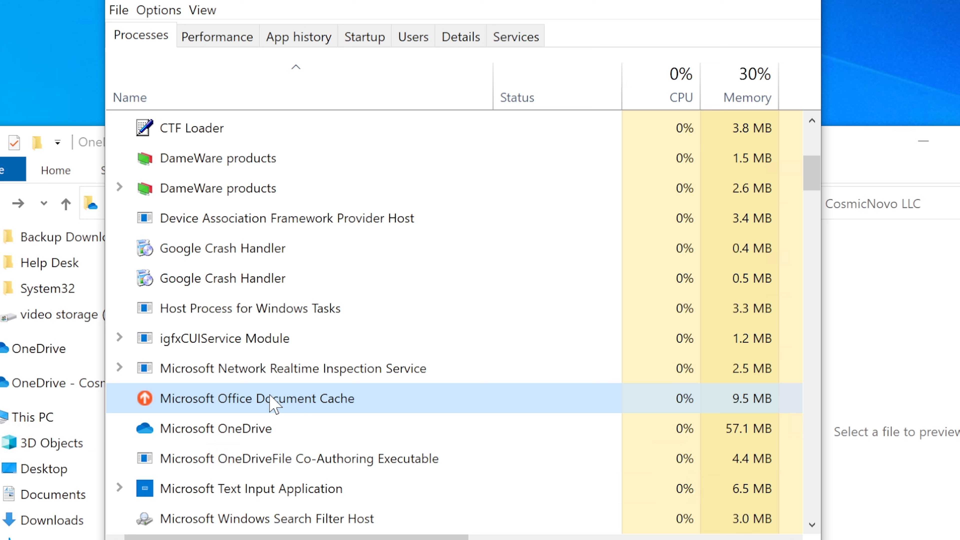
{"action": "left_click", "coordinate": [228, 437]}
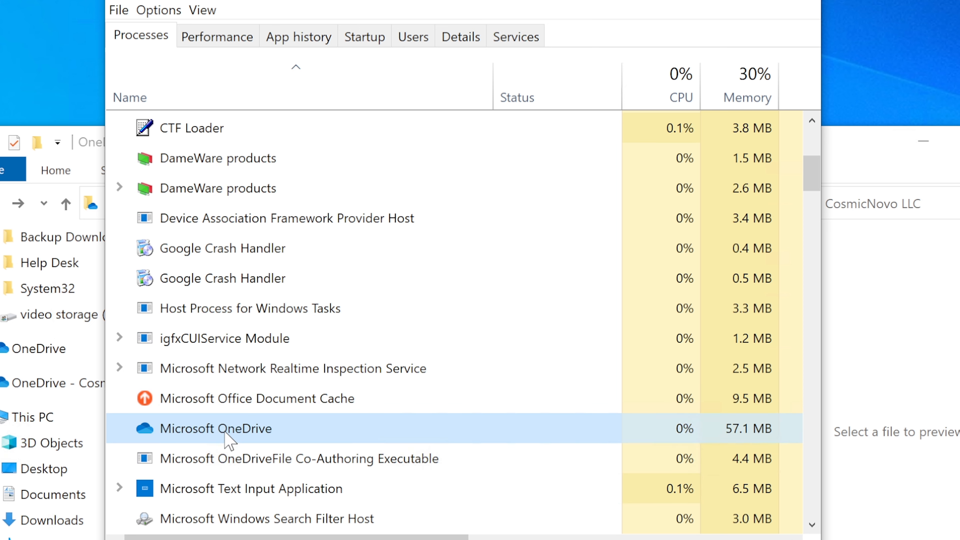
{"action": "left_click", "coordinate": [226, 469]}
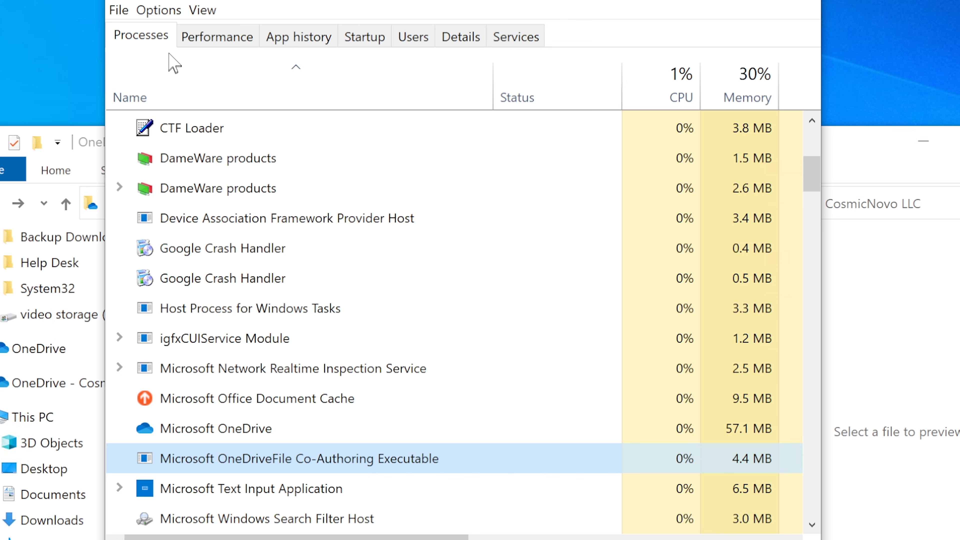
In the Services tab, jump to OneSyncSvc and select both OneSyncSvc service rows.
{"action": "left_click", "coordinate": [521, 40]}
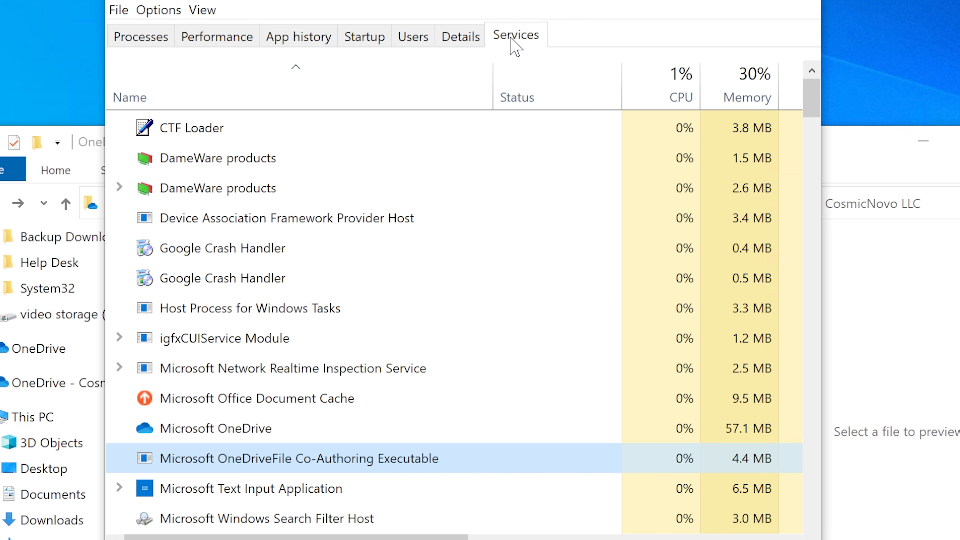
{"action": "left_click", "coordinate": [170, 192]}
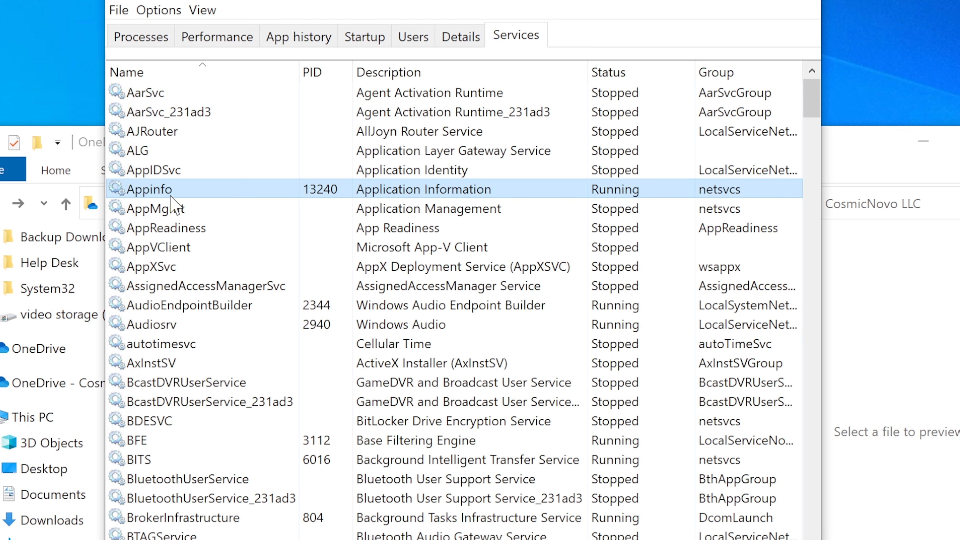
{"action": "key", "text": "o"}
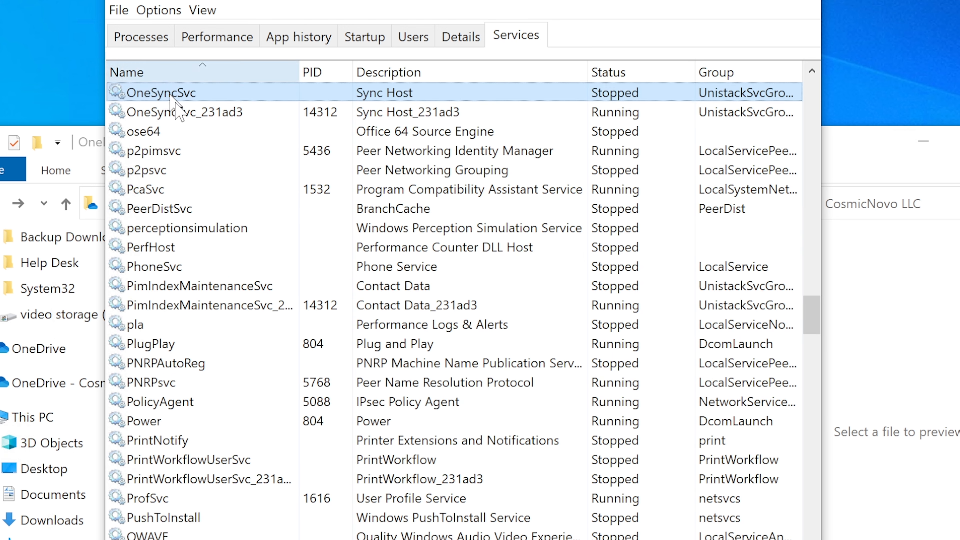
{"action": "scroll", "coordinate": [186, 144], "scroll_direction": "up", "scroll_amount": 1}
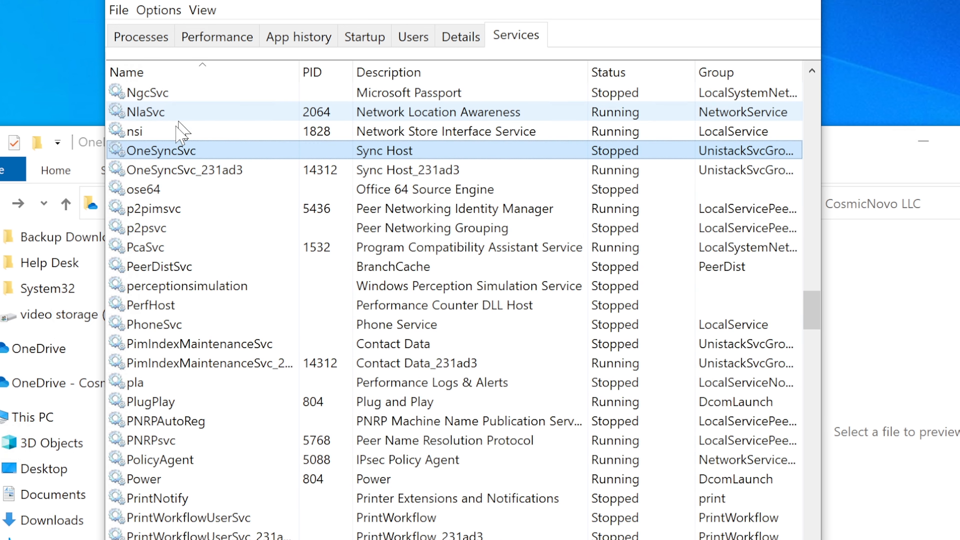
{"action": "left_click", "coordinate": [169, 173]}
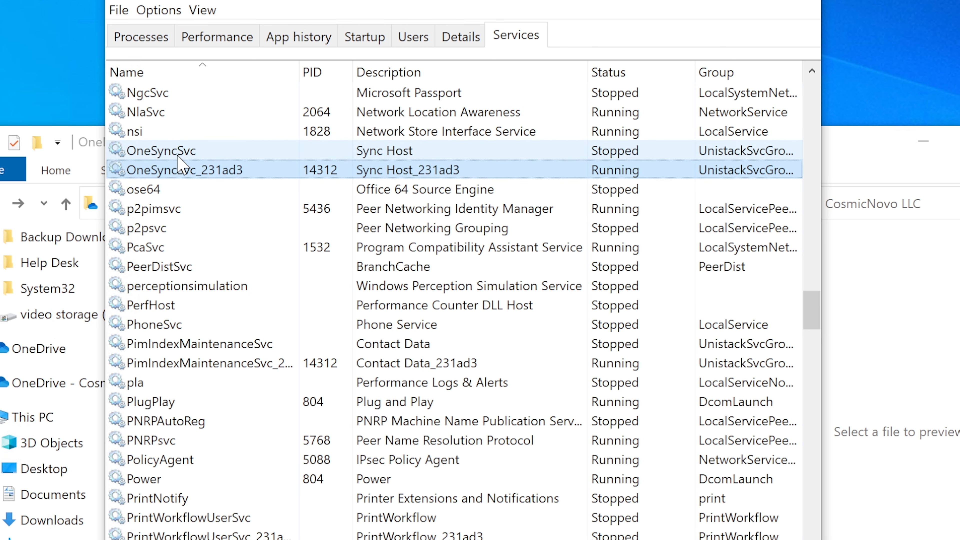
{"action": "left_click", "coordinate": [178, 157]}
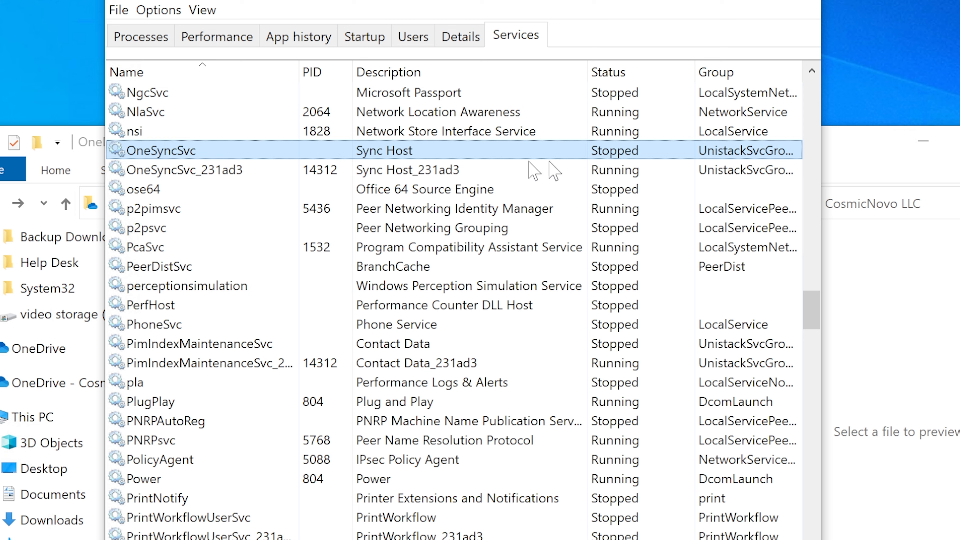
Compare running OneSyncSvc_231ad3 with stopped OneSyncSvc, then close Task Manager.
{"action": "left_click", "coordinate": [204, 175]}
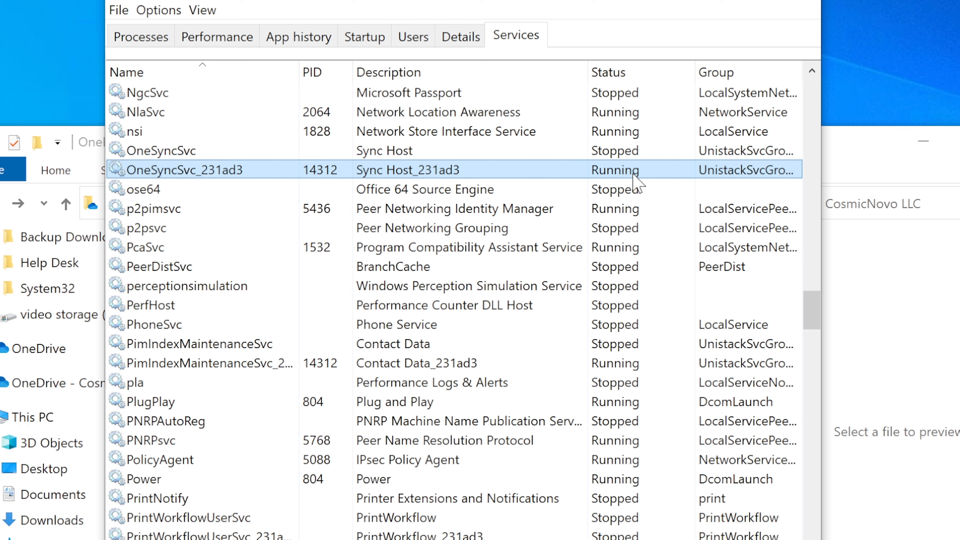
{"action": "left_click", "coordinate": [620, 154]}
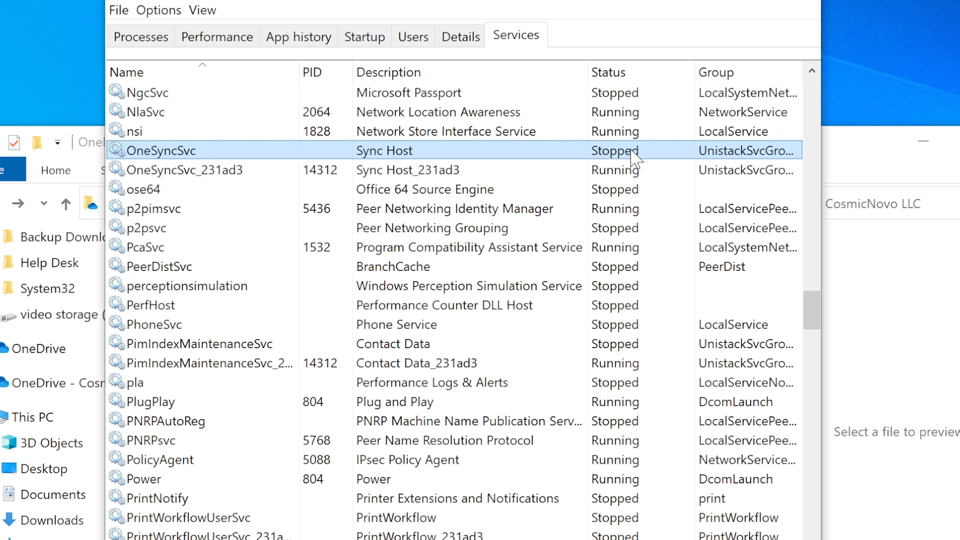
{"action": "left_click", "coordinate": [620, 172]}
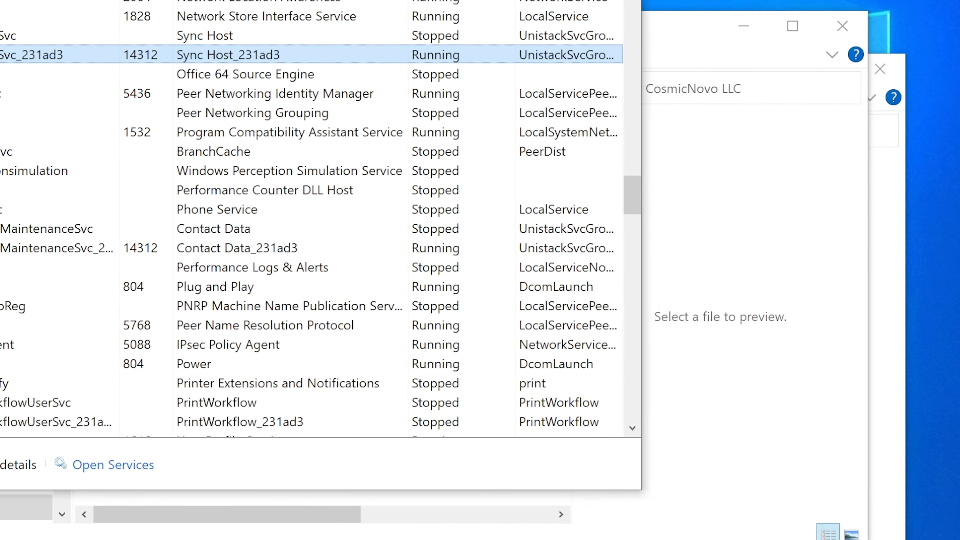
{"action": "key", "text": "alt+F4"}
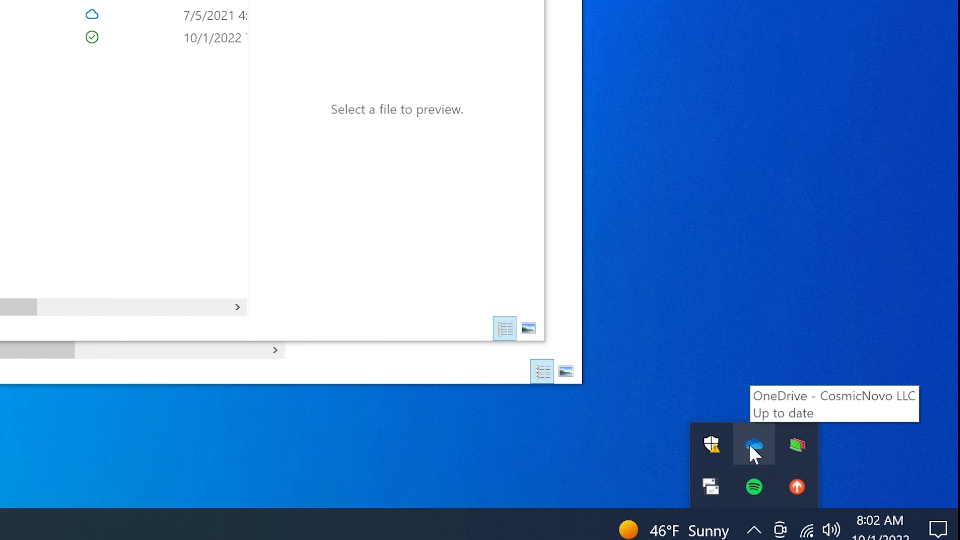
Check the OneDrive tray flyout shows it is up to date and open the OneDrive - CosmicNovo LLC folder.
{"action": "left_click", "coordinate": [751, 447]}
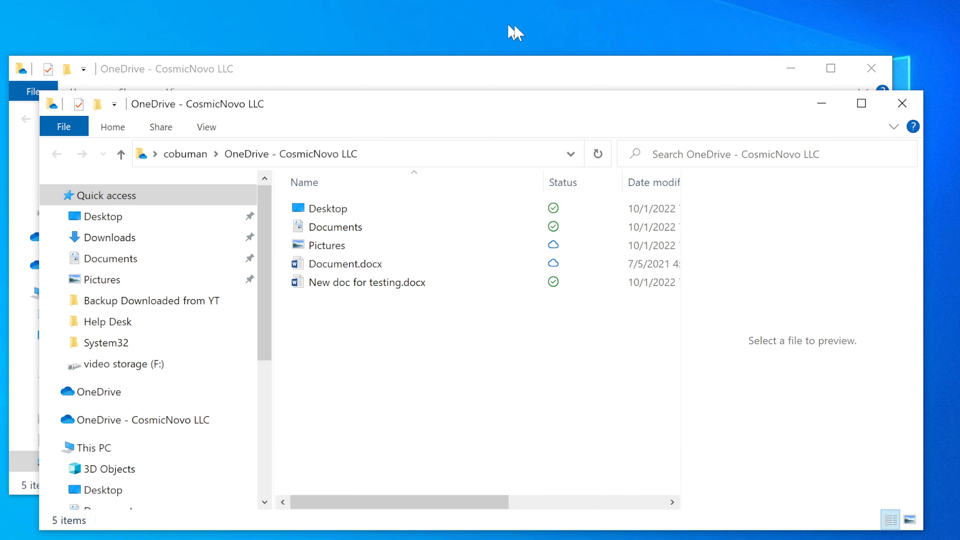
Minimize the back Explorer window and compare the empty personal OneDrive folder with OneDrive - CosmicNovo LLC.
{"action": "left_click", "coordinate": [792, 70]}
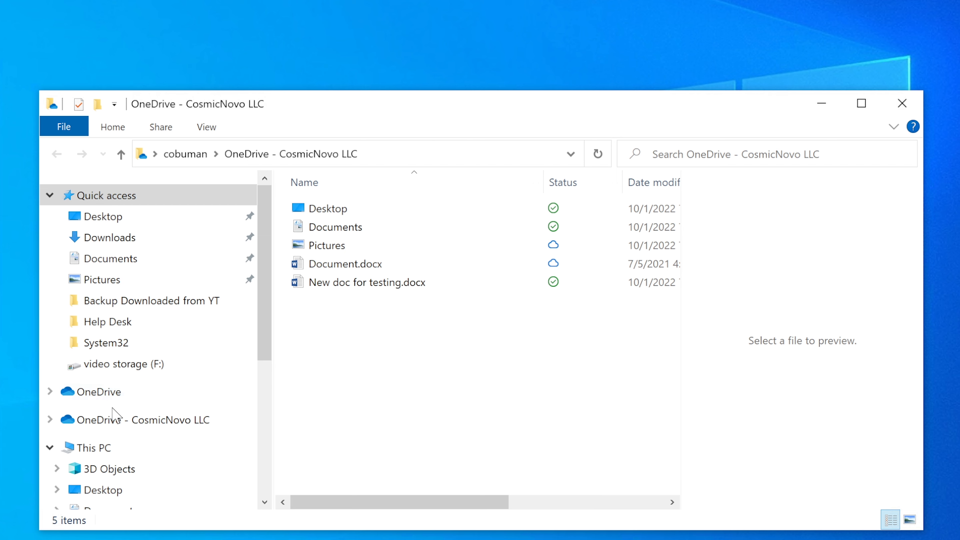
{"action": "left_click", "coordinate": [82, 403]}
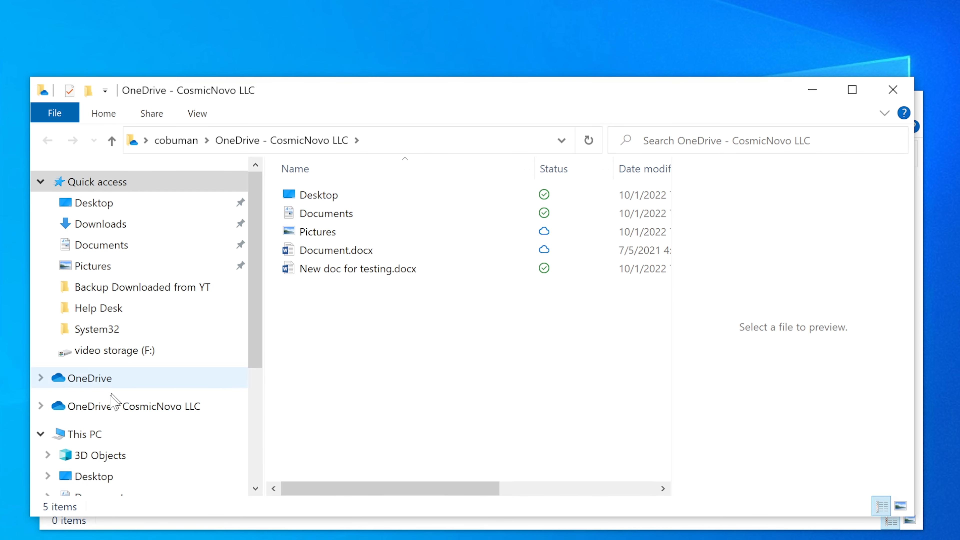
{"action": "left_click", "coordinate": [108, 413]}
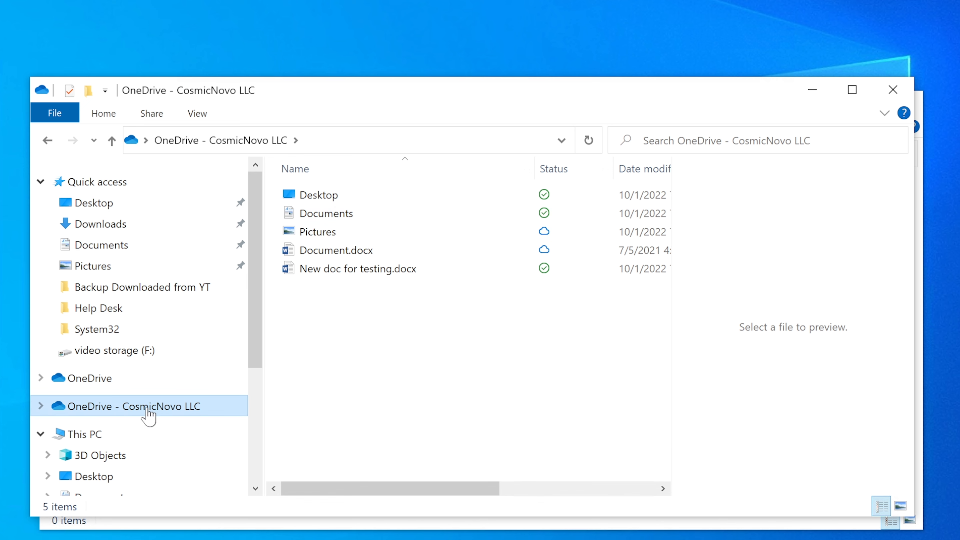
{"action": "left_click", "coordinate": [110, 380]}
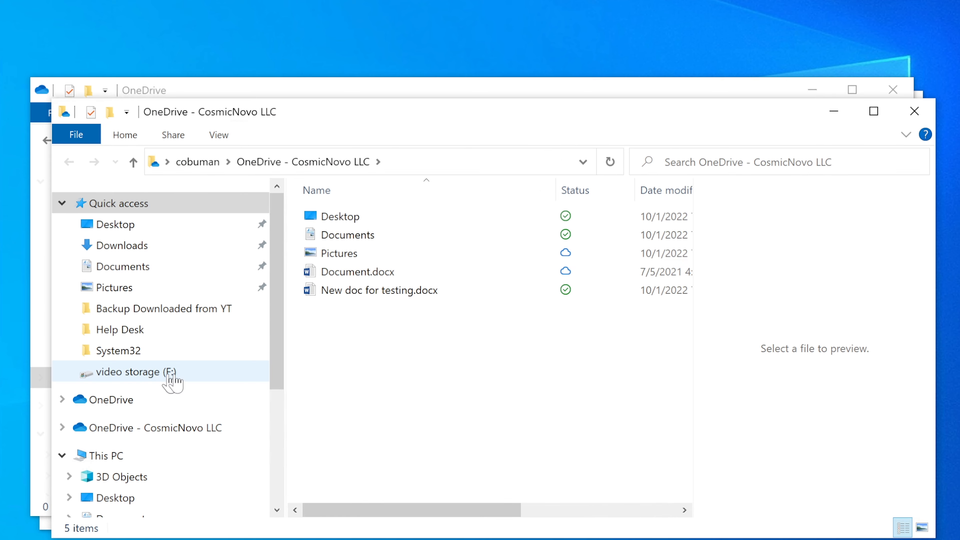
{"action": "left_click", "coordinate": [168, 406]}
Open Local Disk (C:) from This PC, then start a Windows taskbar search.
{"action": "left_click", "coordinate": [102, 423]}
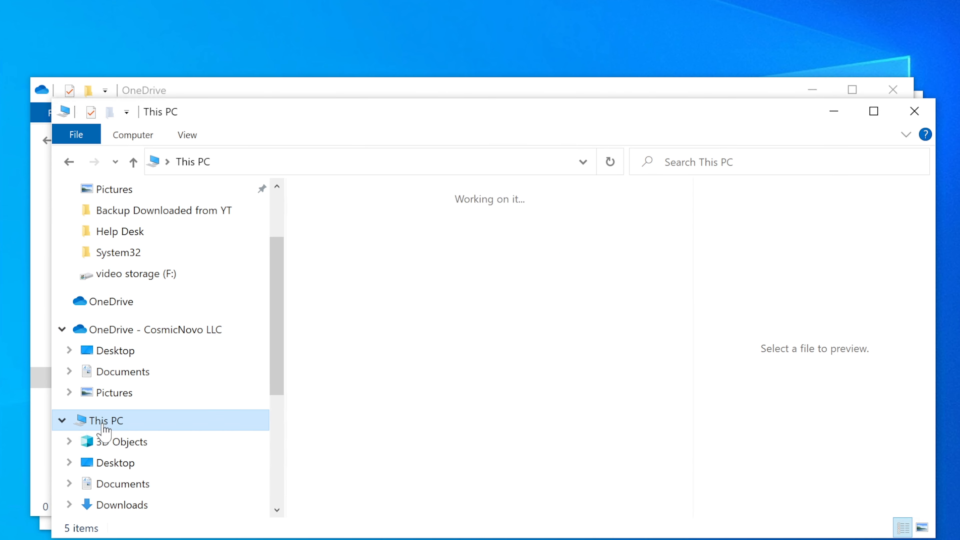
{"action": "scroll", "coordinate": [458, 414], "scroll_direction": "down", "scroll_amount": 5}
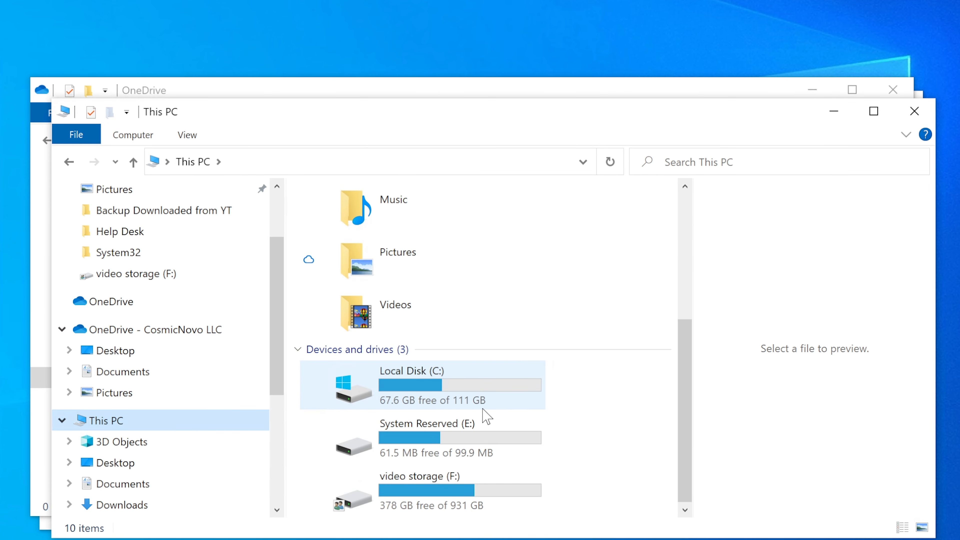
{"action": "scroll", "coordinate": [486, 414], "scroll_direction": "up", "scroll_amount": 5}
{"action": "scroll", "coordinate": [486, 415], "scroll_direction": "down", "scroll_amount": 5}
{"action": "double_click", "coordinate": [461, 398]}
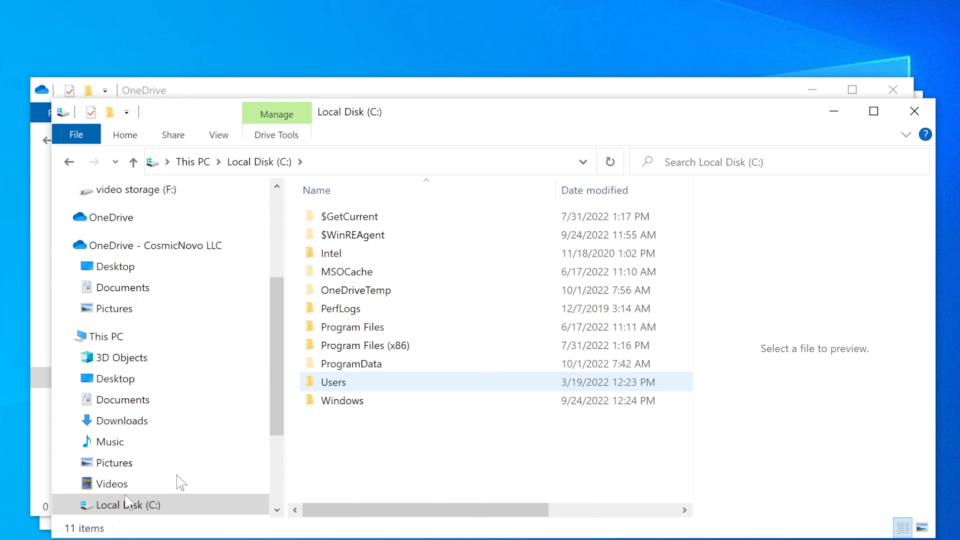
{"action": "left_click", "coordinate": [83, 539]}
Open Add or remove programs, filter for 'one', and check Microsoft OneDrive's version 22.186.0904.0001.
{"action": "type", "text": "add"}
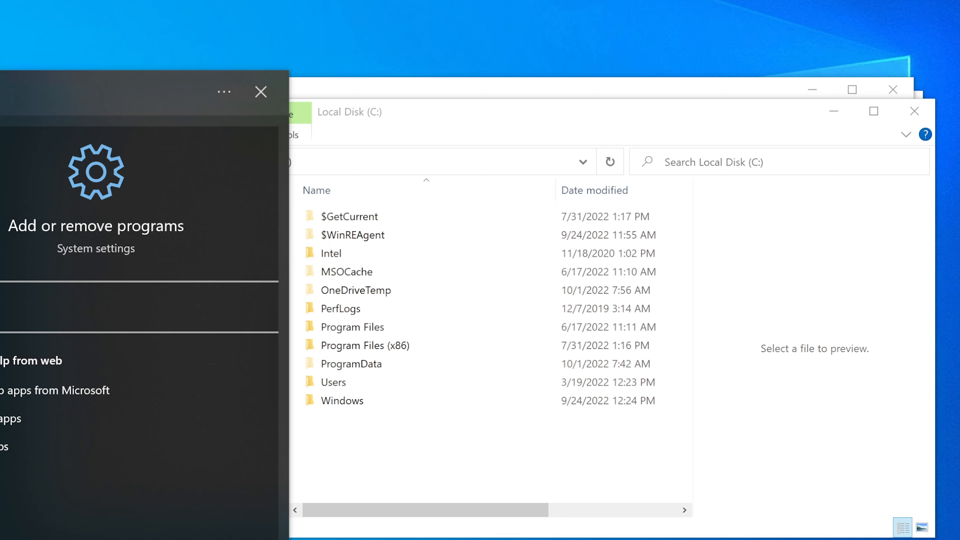
{"action": "key", "text": "Return"}
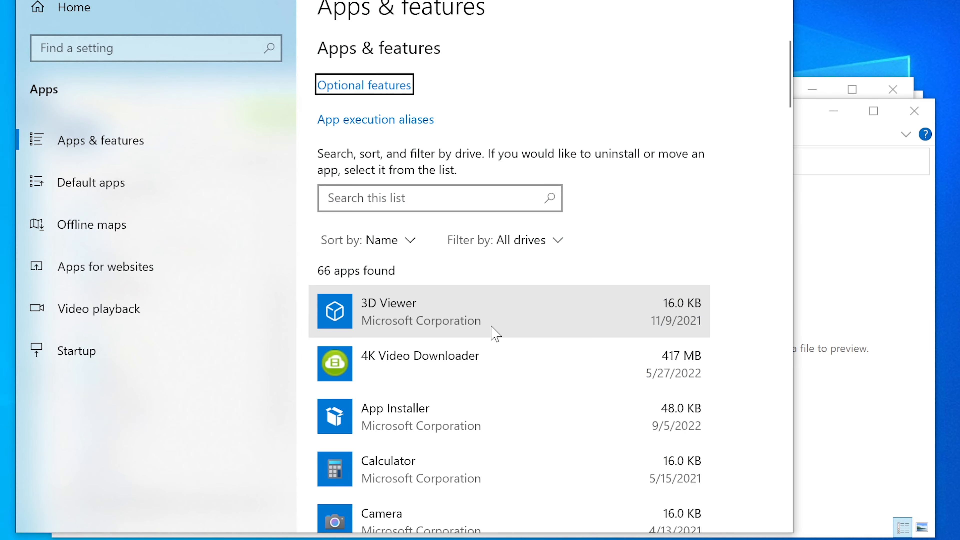
{"action": "scroll", "coordinate": [492, 331], "scroll_direction": "down", "scroll_amount": 4}
{"action": "scroll", "coordinate": [413, 110], "scroll_direction": "up", "scroll_amount": 4}
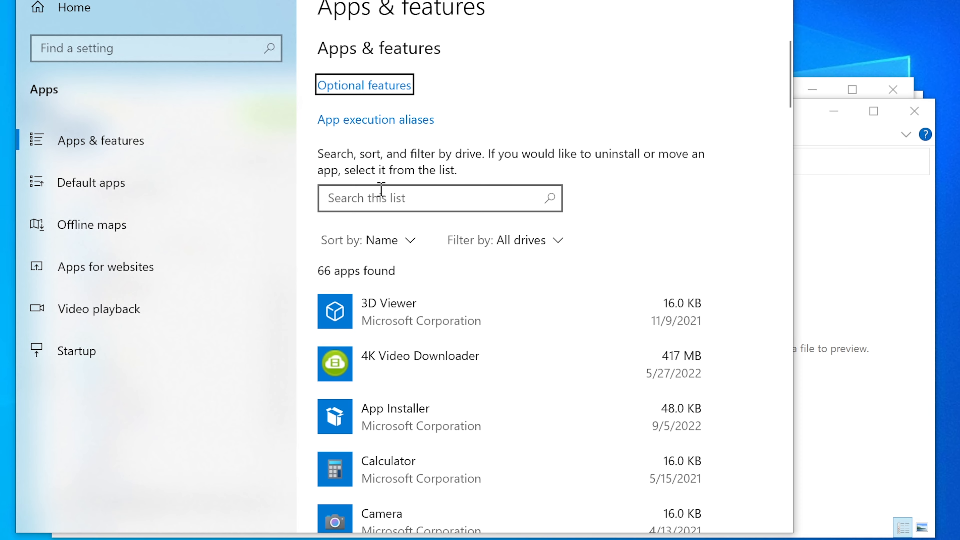
{"action": "left_click", "coordinate": [377, 197]}
{"action": "type", "text": "one"}
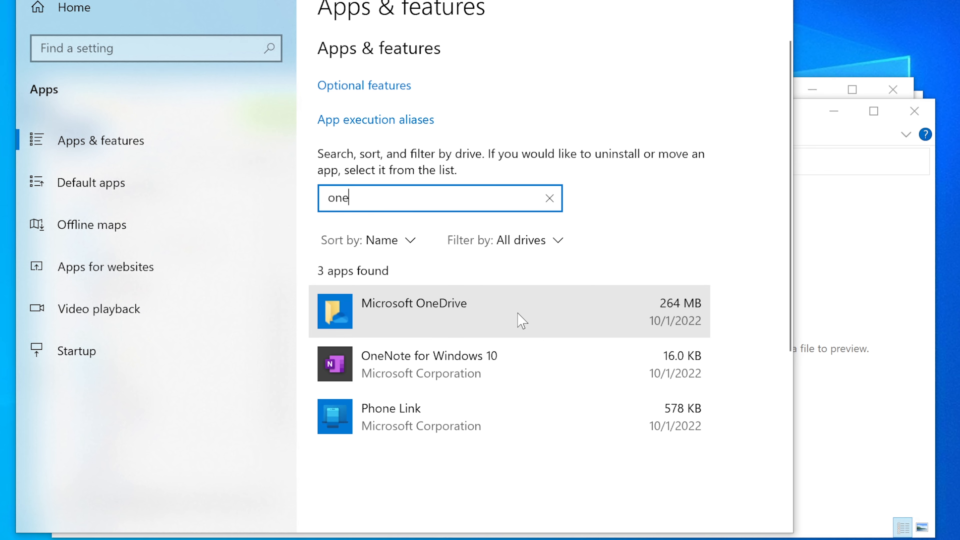
{"action": "left_click", "coordinate": [518, 313]}
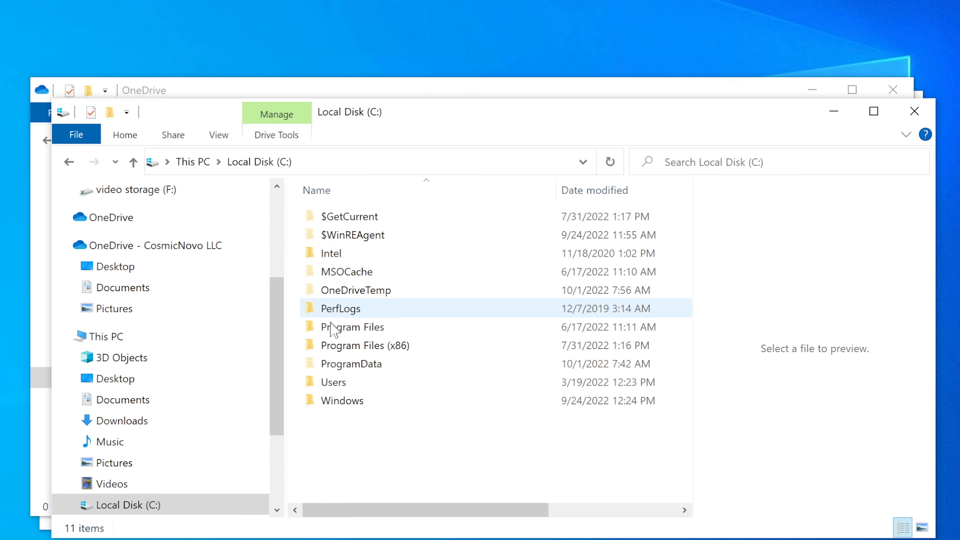
Browse to the user's AppData\Local folder and inspect the OneDrive folder's contents.
{"action": "double_click", "coordinate": [345, 381]}
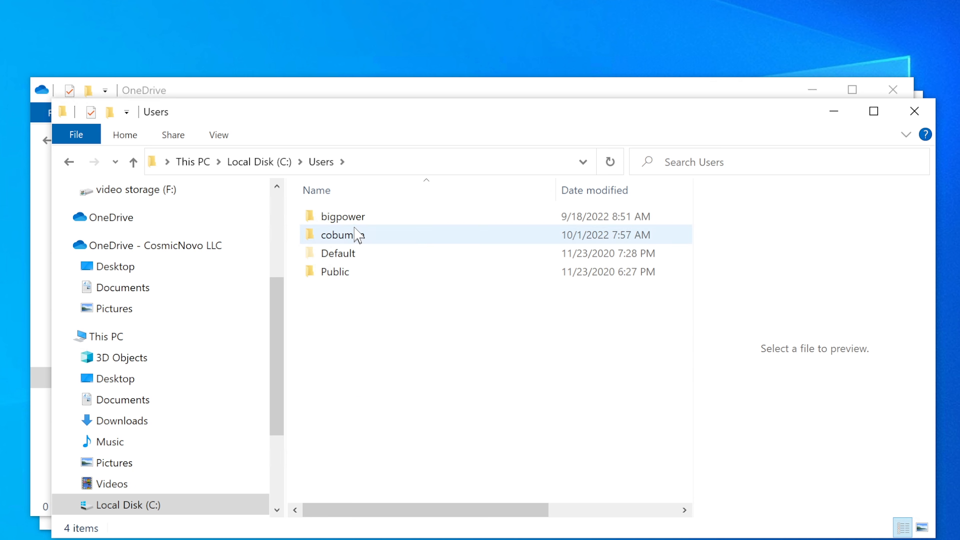
{"action": "double_click", "coordinate": [357, 237]}
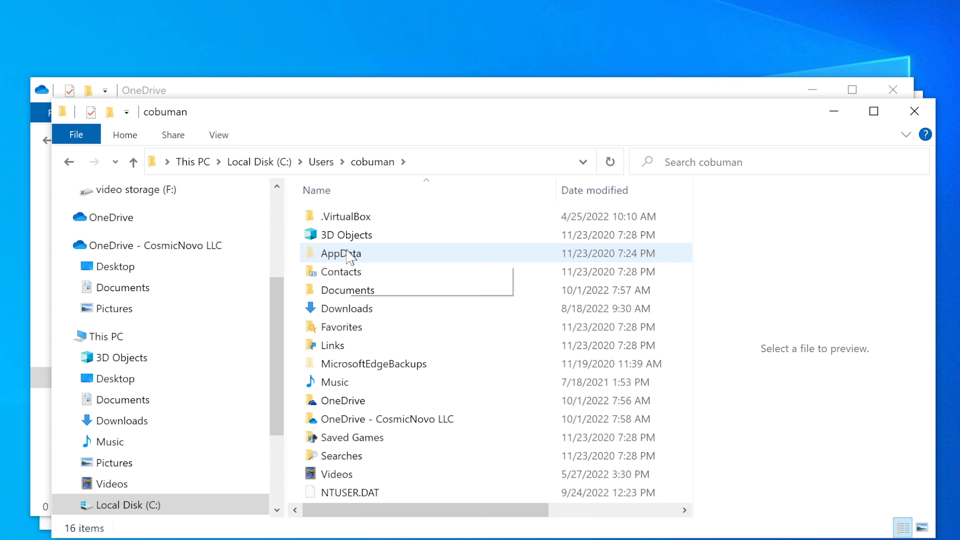
{"action": "double_click", "coordinate": [348, 257]}
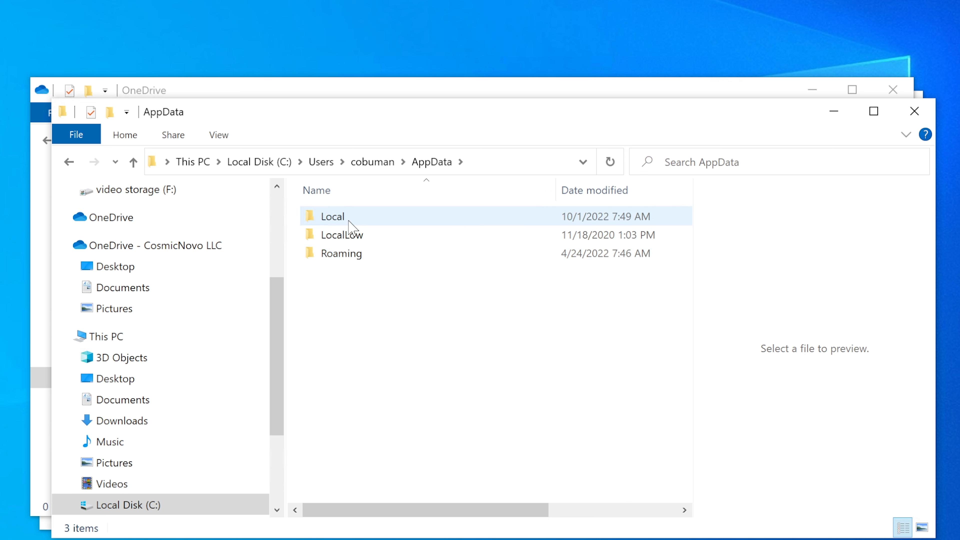
{"action": "double_click", "coordinate": [349, 221]}
{"action": "scroll", "coordinate": [385, 307], "scroll_direction": "down", "scroll_amount": 1}
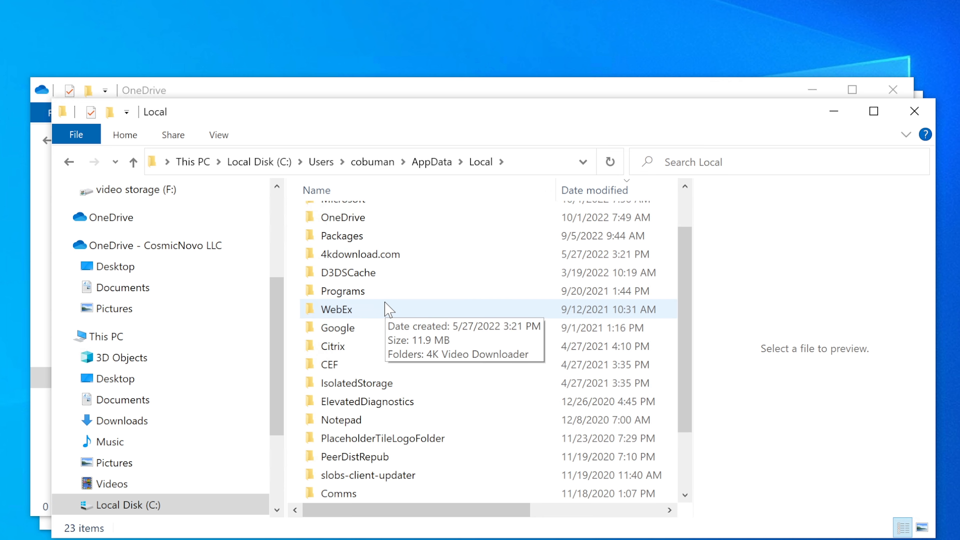
{"action": "scroll", "coordinate": [386, 307], "scroll_direction": "up", "scroll_amount": 1}
{"action": "left_click", "coordinate": [372, 273]}
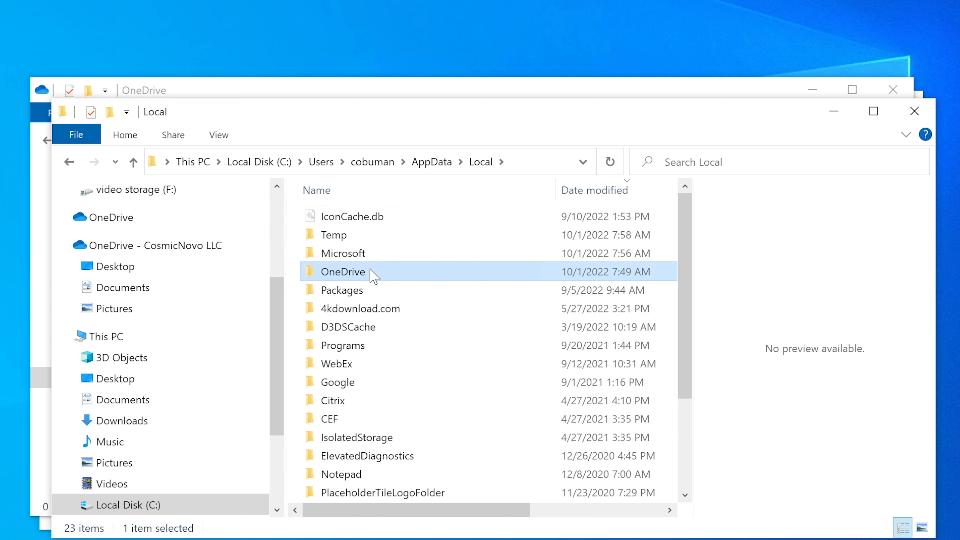
{"action": "double_click", "coordinate": [356, 275]}
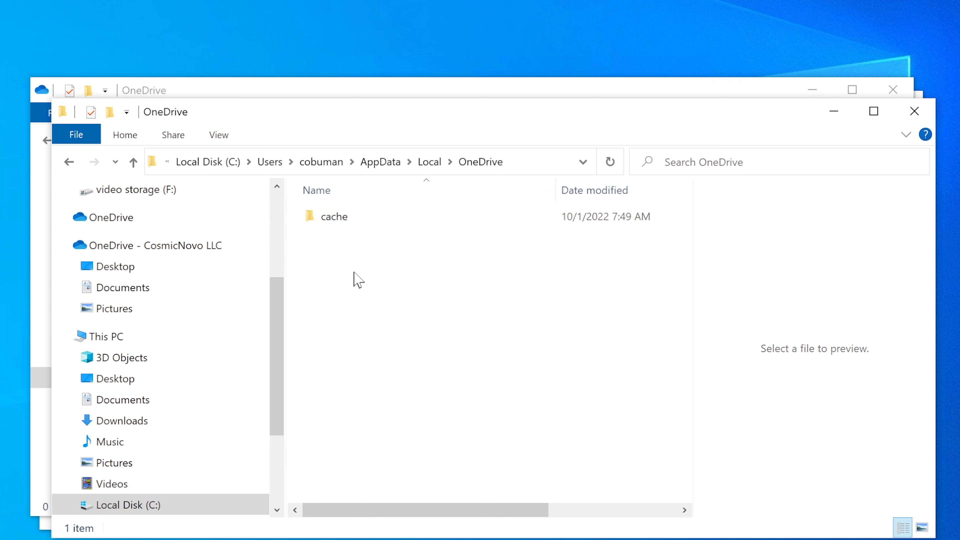
{"action": "left_click", "coordinate": [70, 162]}
{"action": "right_click", "coordinate": [350, 273]}
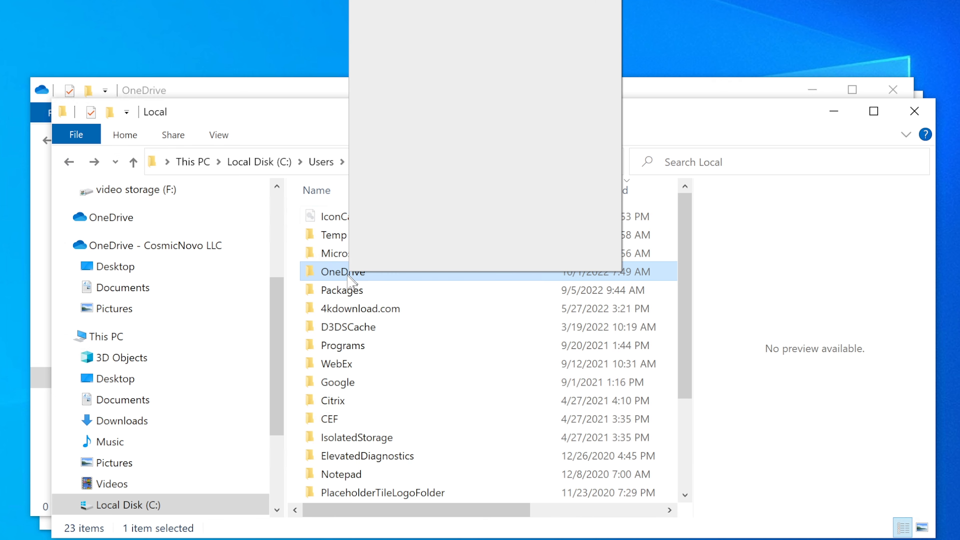
{"action": "left_click", "coordinate": [333, 293]}
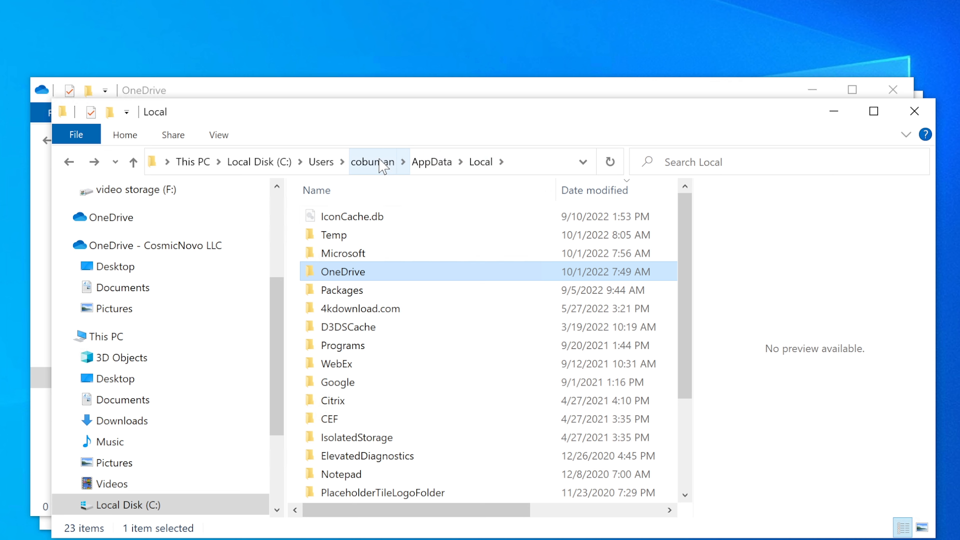
Check the AppData\Roaming\Microsoft folder, then return to AppData\Local.
{"action": "left_click", "coordinate": [431, 162]}
{"action": "left_click", "coordinate": [342, 253]}
{"action": "double_click", "coordinate": [342, 253]}
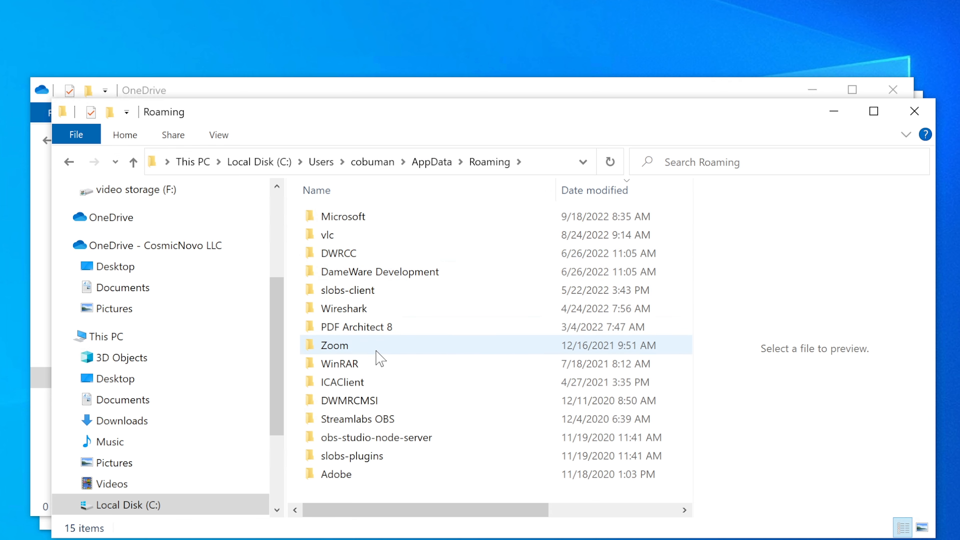
{"action": "double_click", "coordinate": [380, 218]}
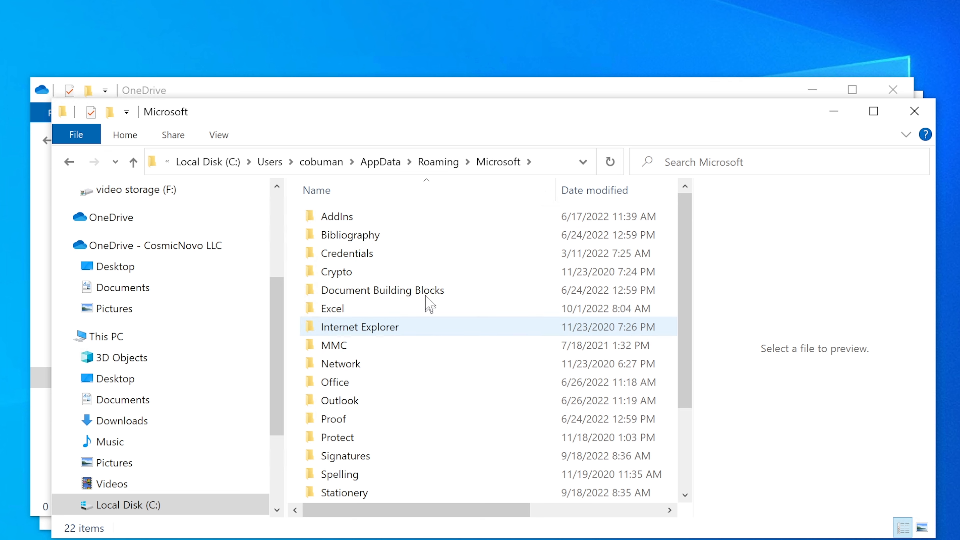
{"action": "left_click", "coordinate": [373, 169]}
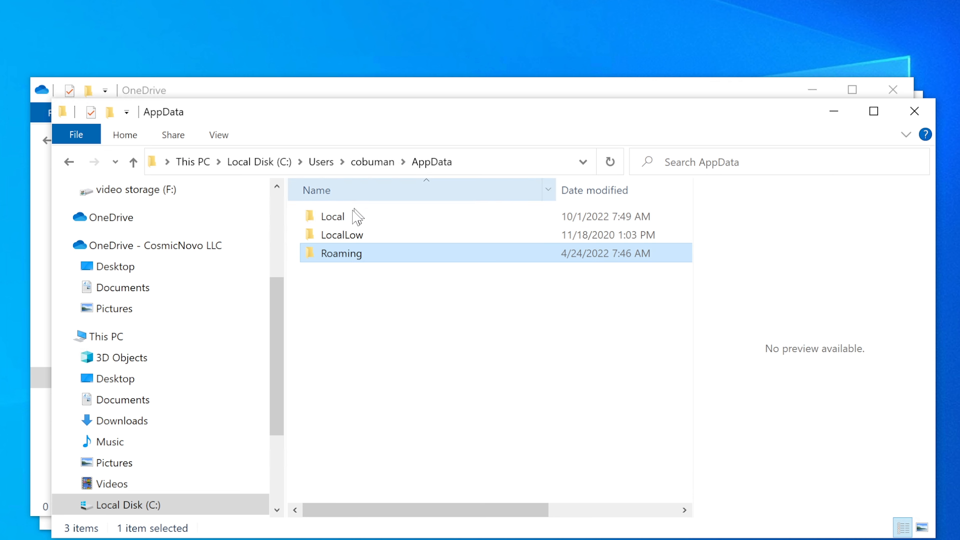
{"action": "double_click", "coordinate": [352, 216]}
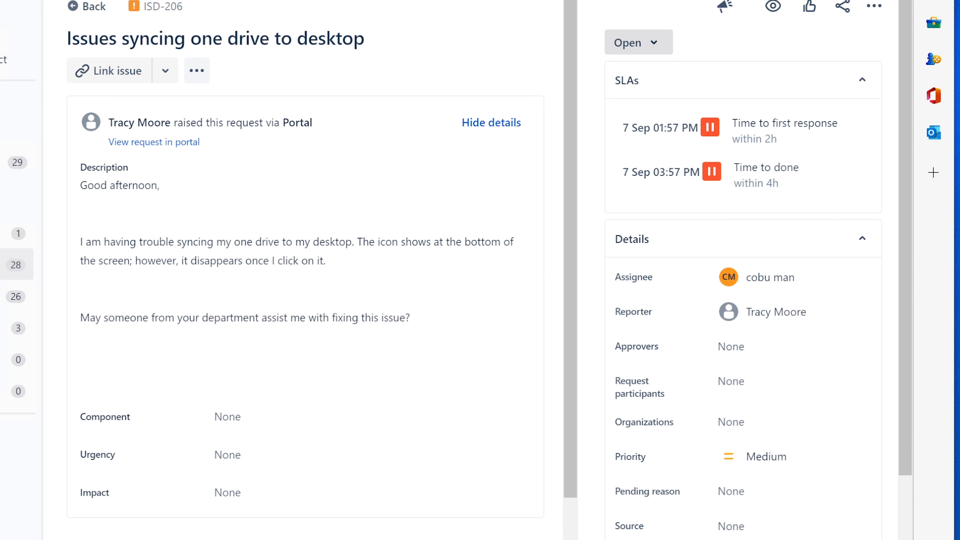
Scroll down to Activity on ISD-206 and open a blank Reply to customer box.
{"action": "left_click_drag", "start_coordinate": [575, 26], "coordinate": [575, 191]}
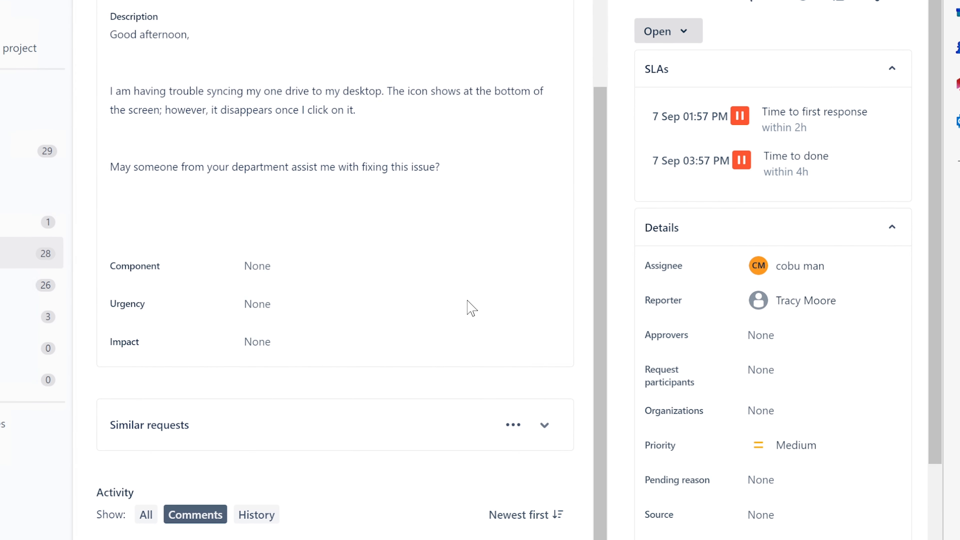
{"action": "key", "text": "m"}
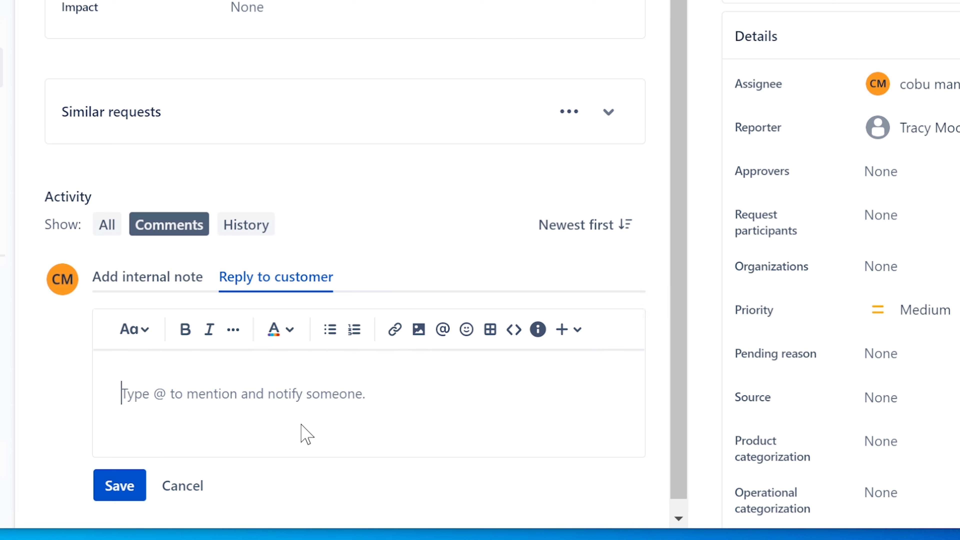
Write the OneDrive-crashing intro and step '1. Make sure that OneDrive is running in the background under processes', then begin step 2.
{"action": "type", "text": "I would make sur"}
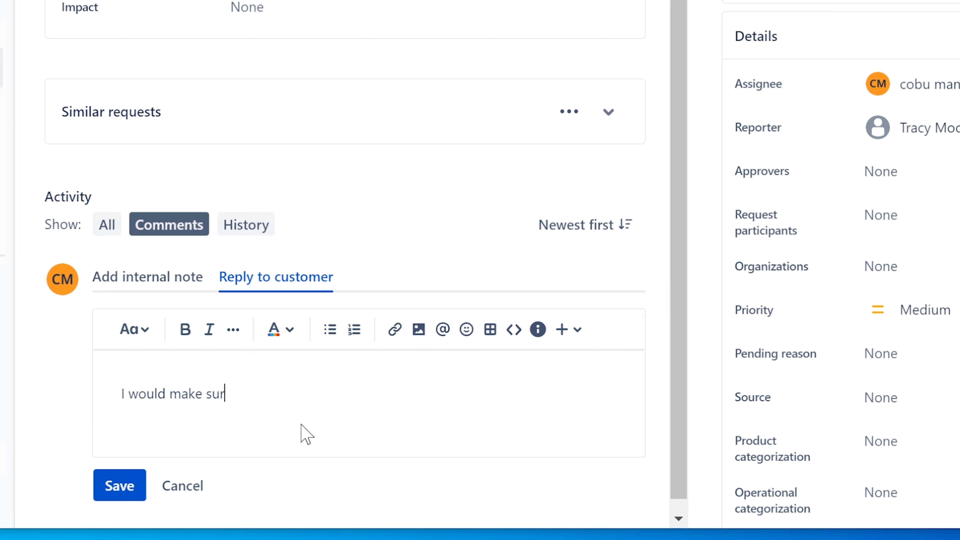
{"action": "type", "text": "e that the icon is not "}
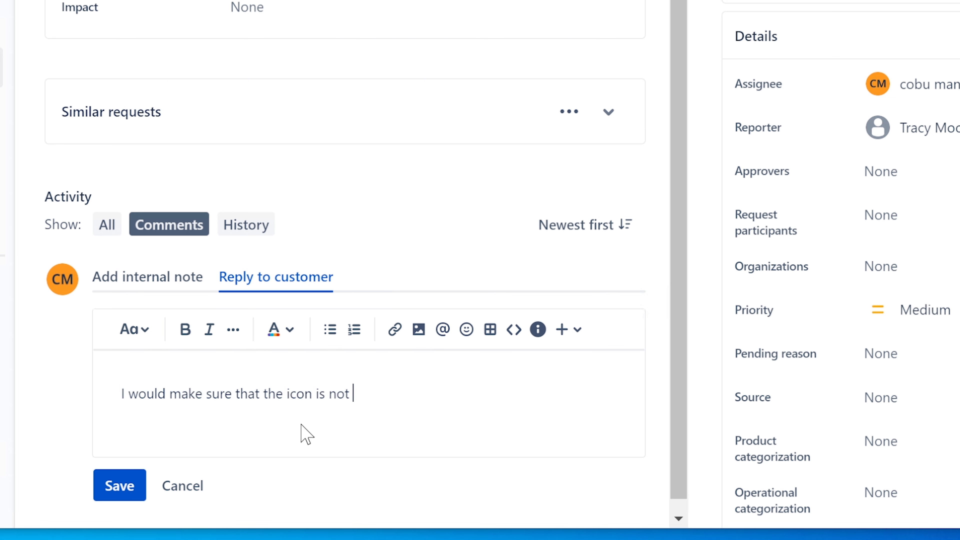
{"action": "type", "text": "disapp"}
{"action": "type", "text": "a"}
{"action": "type", "text": "ear"}
{"action": "type", "text": "ing "}
{"action": "type", "text": "du"}
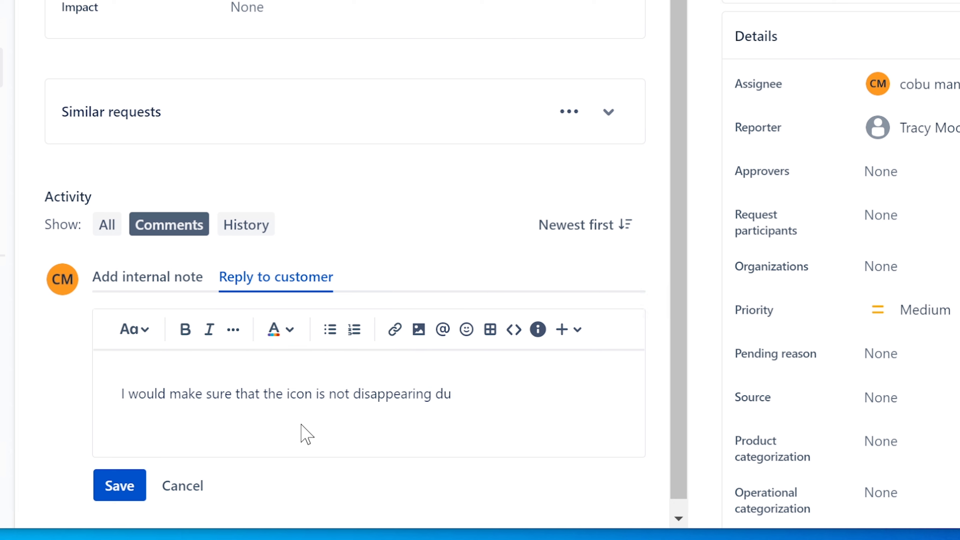
{"action": "type", "text": "e to OneDrive crashing..."}
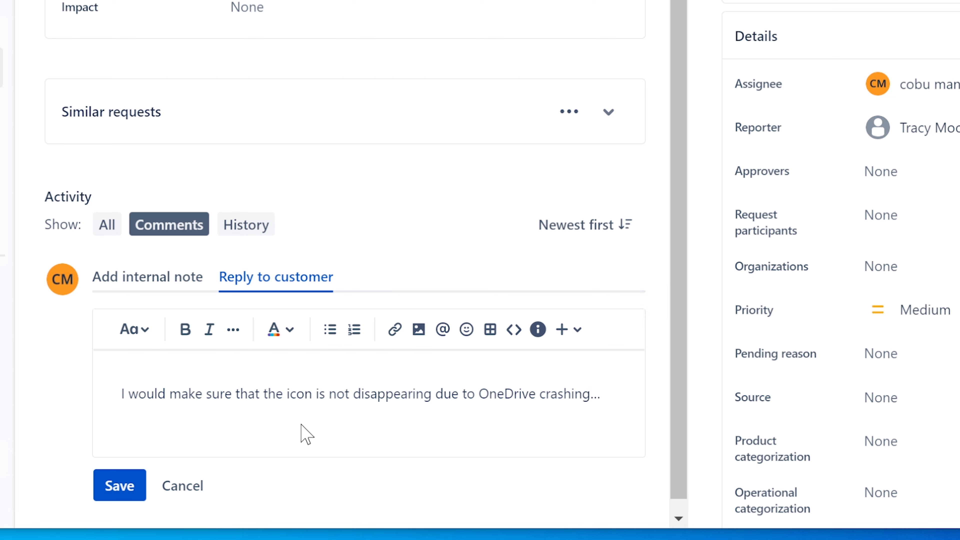
{"action": "key", "text": "Return"}
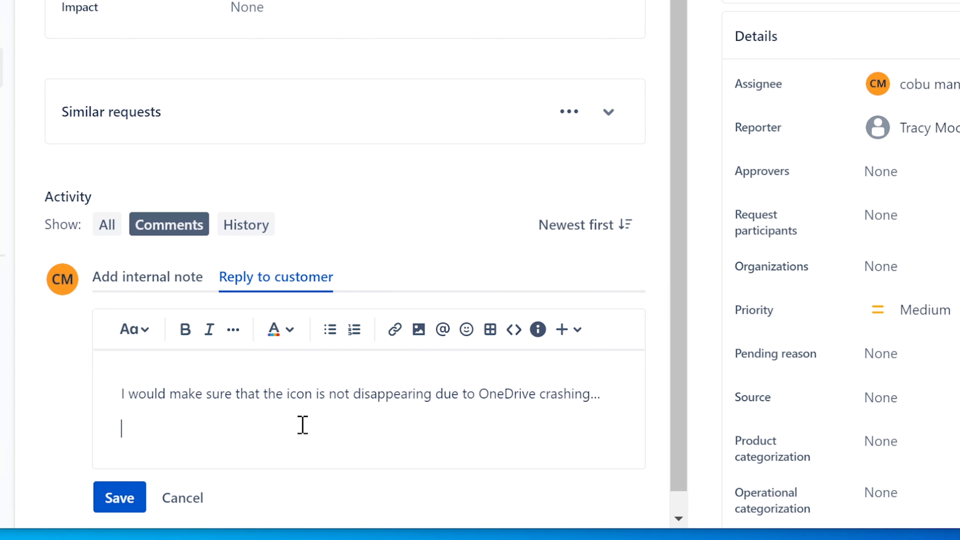
{"action": "type", "text": "1. Make su"}
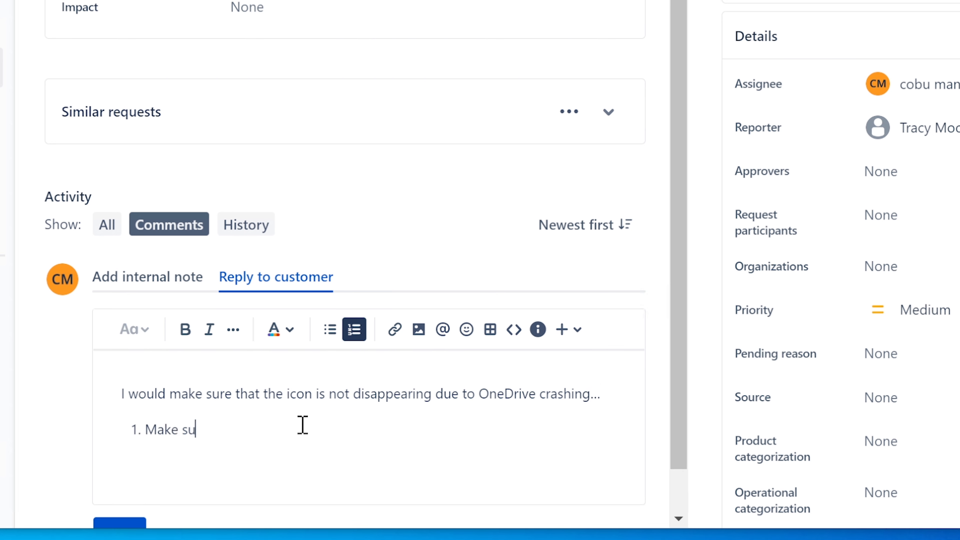
{"action": "type", "text": "r ethat"}
{"action": "key", "text": "BackSpace"}
{"action": "key", "text": "BackSpace"}
{"action": "key", "text": "BackSpace"}
{"action": "type", "text": "that OneDrive is runn"}
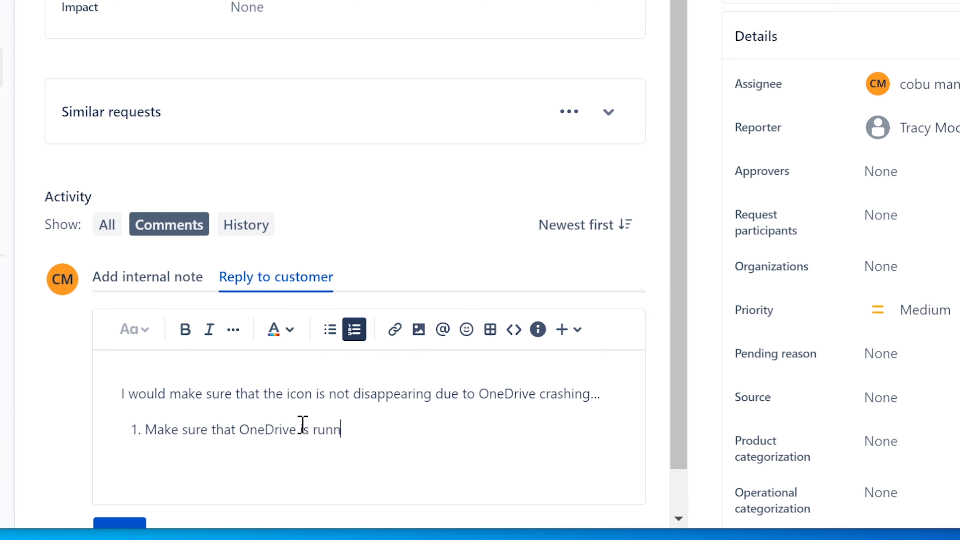
{"action": "type", "text": "ing in the back"}
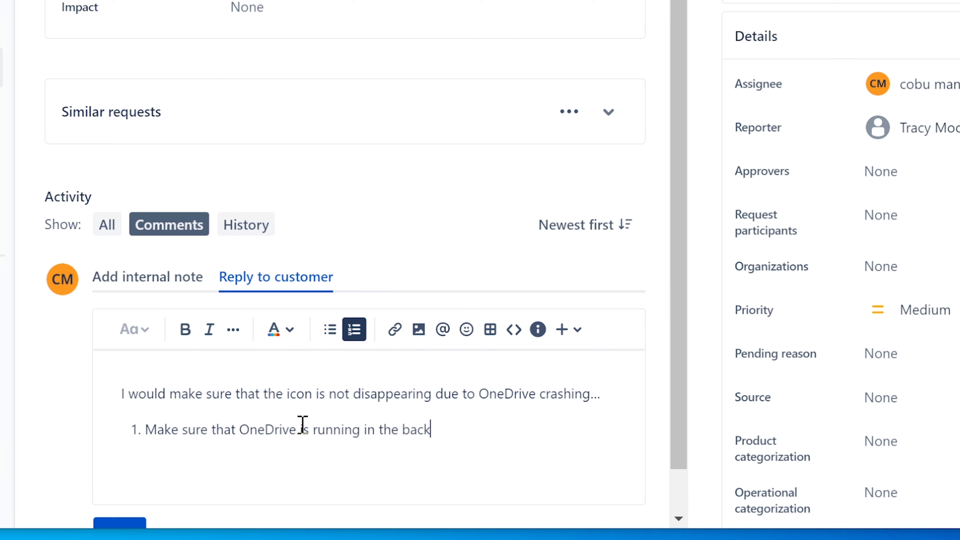
{"action": "type", "text": "ground under pre"}
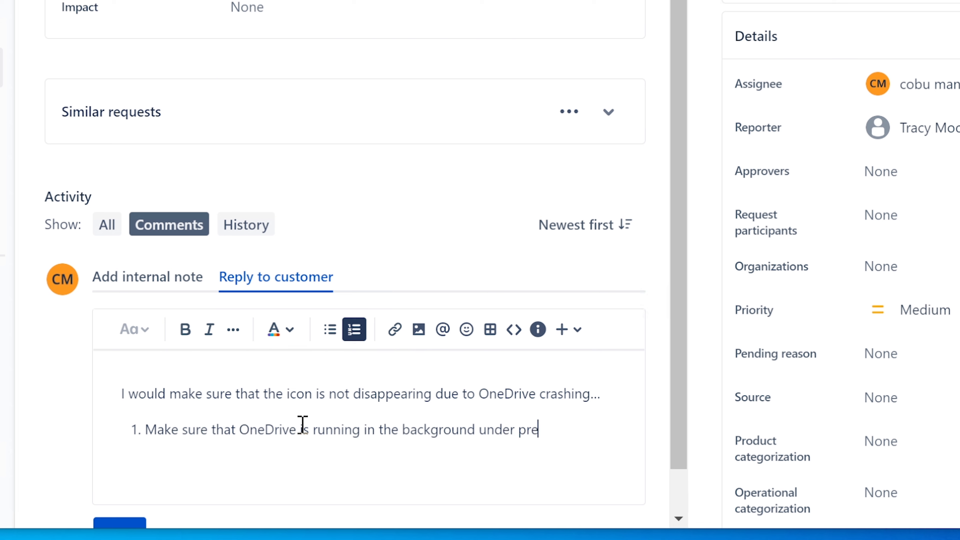
{"action": "key", "text": "BackSpace"}
{"action": "type", "text": "ocesseses."}
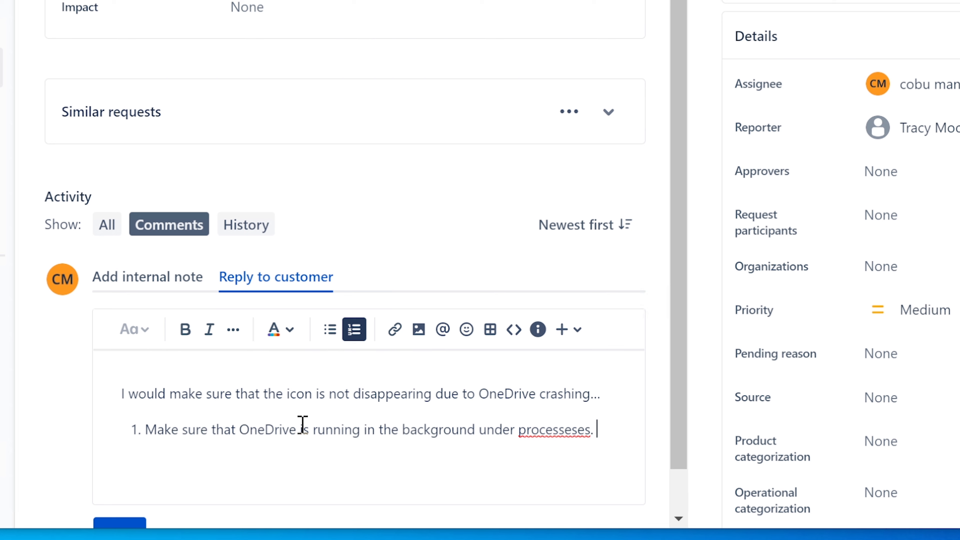
{"action": "left_click", "coordinate": [564, 431]}
{"action": "left_click", "coordinate": [594, 364]}
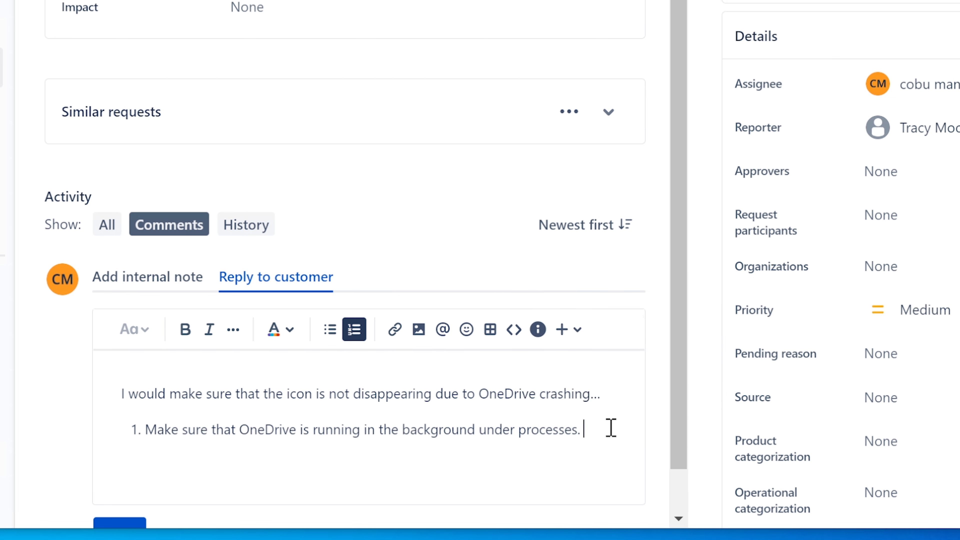
{"action": "key", "text": "Return"}
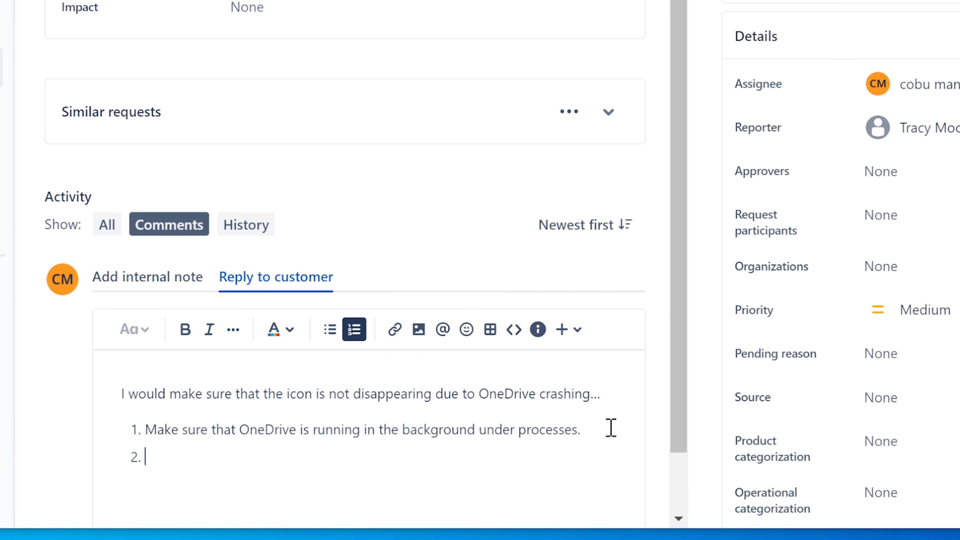
{"action": "type", "text": "Makre"}
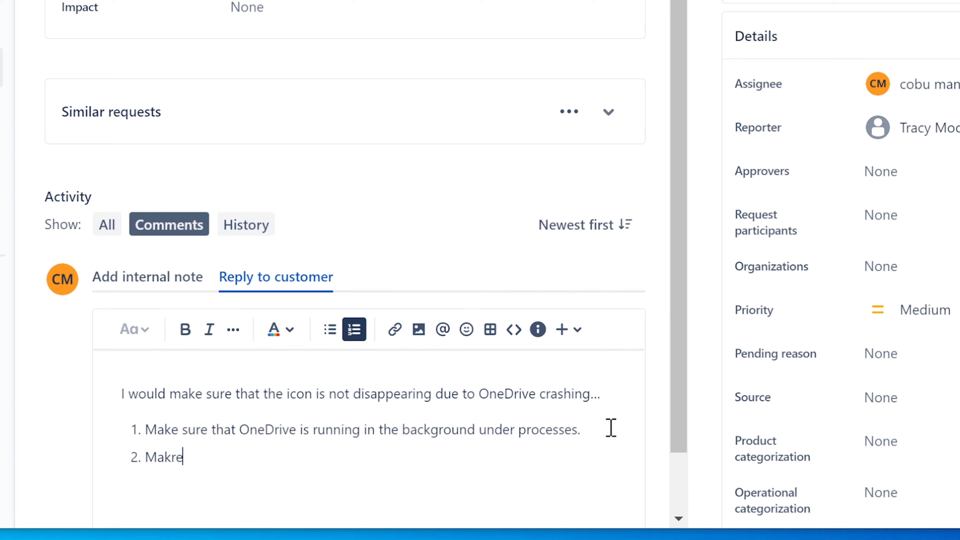
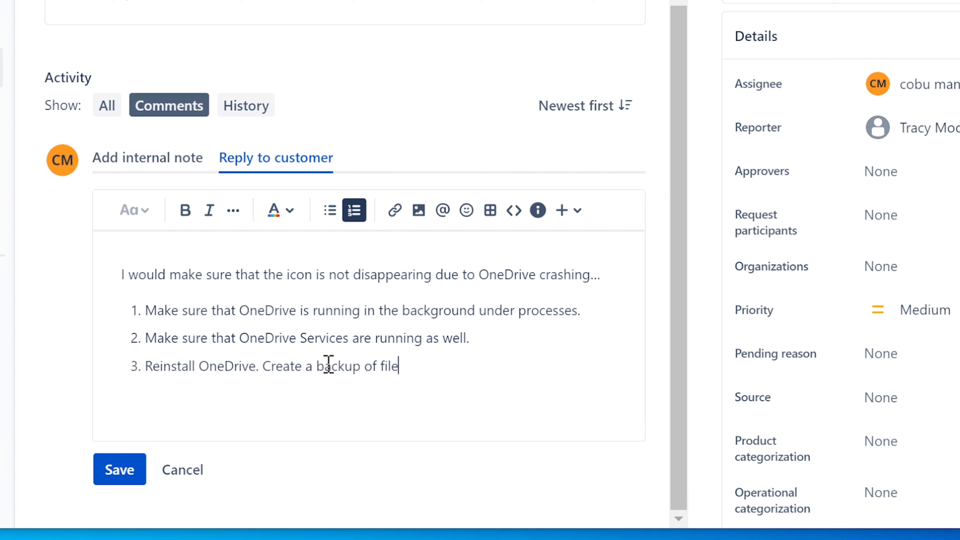
Finish item 3 with 'files and folders first.' and end the numbered list, leaving a blank line.
{"action": "type", "text": "rs first."}
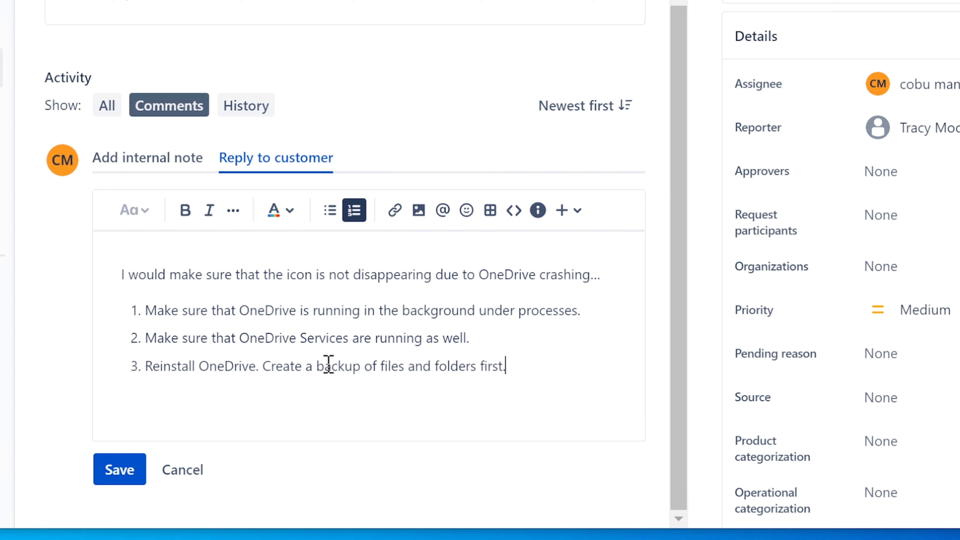
{"action": "key", "text": "Return"}
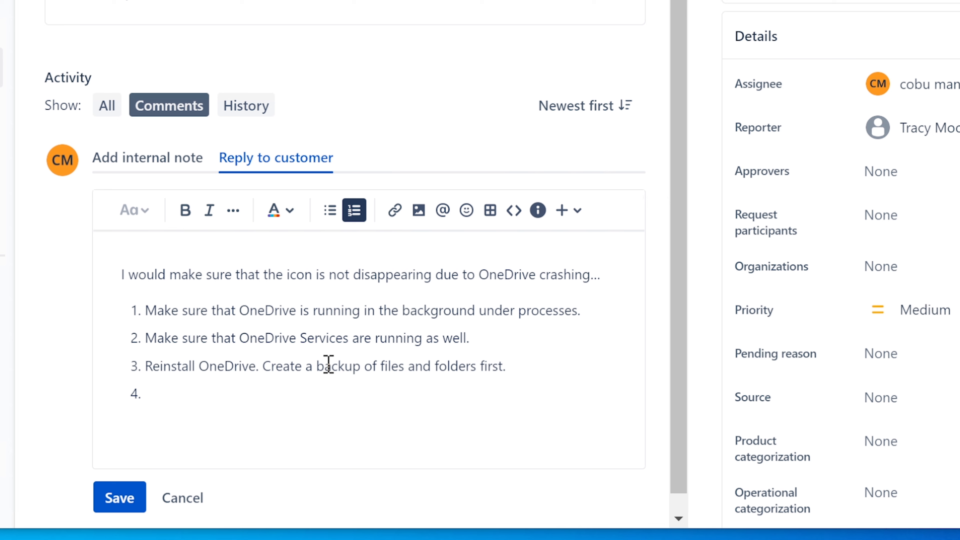
{"action": "key", "text": "BackSpace"}
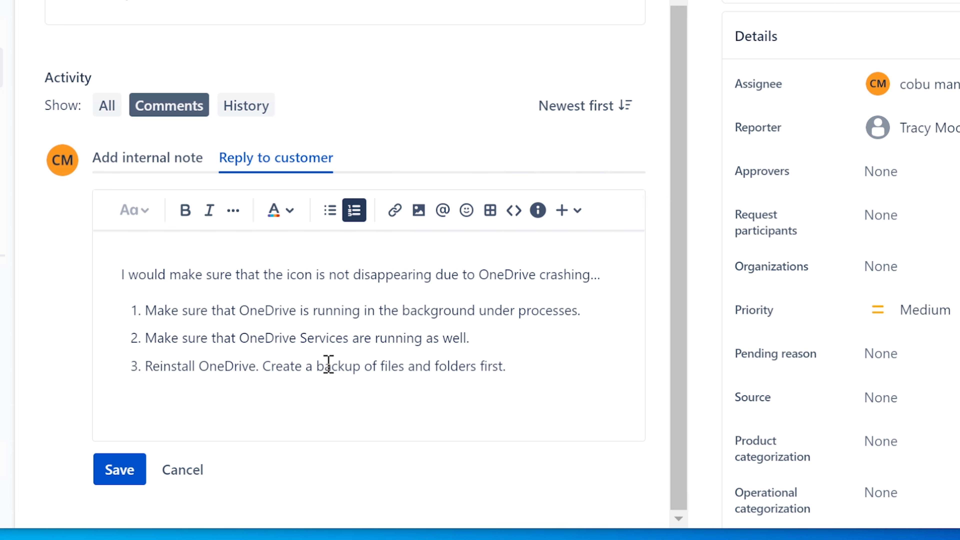
{"action": "key", "text": "Return"}
{"action": "key", "text": "BackSpace"}
{"action": "key", "text": "shift+Return"}
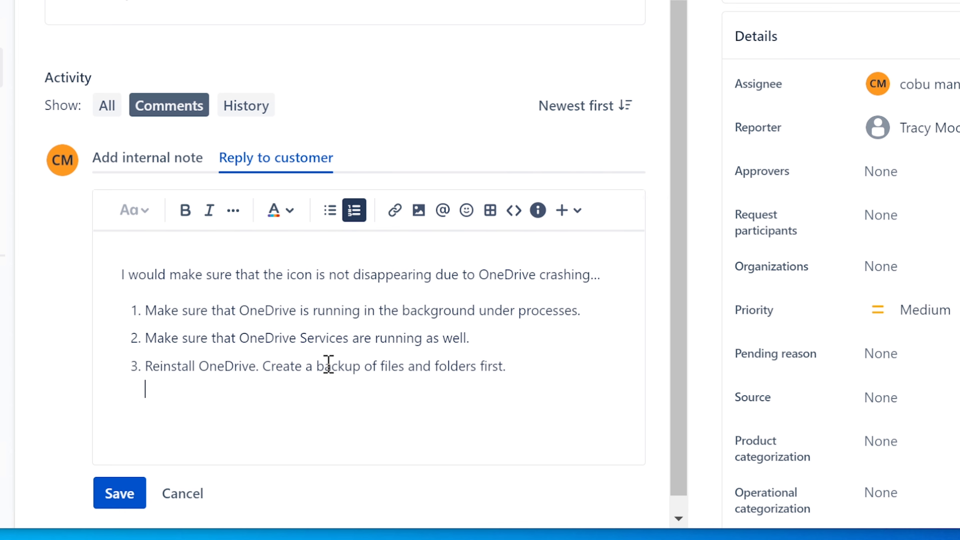
{"action": "key", "text": "shift+Return"}
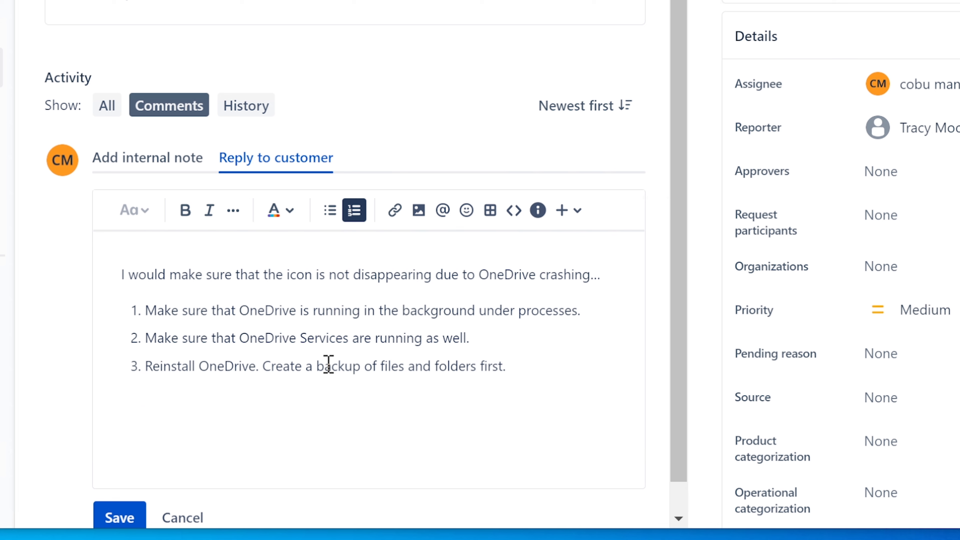
Add the closing 'I hope that helps.' followed by the agent's signature name.
{"action": "type", "text": "I"}
{"action": "key", "text": "BackSpace"}
{"action": "type", "text": "I hope that helps."}
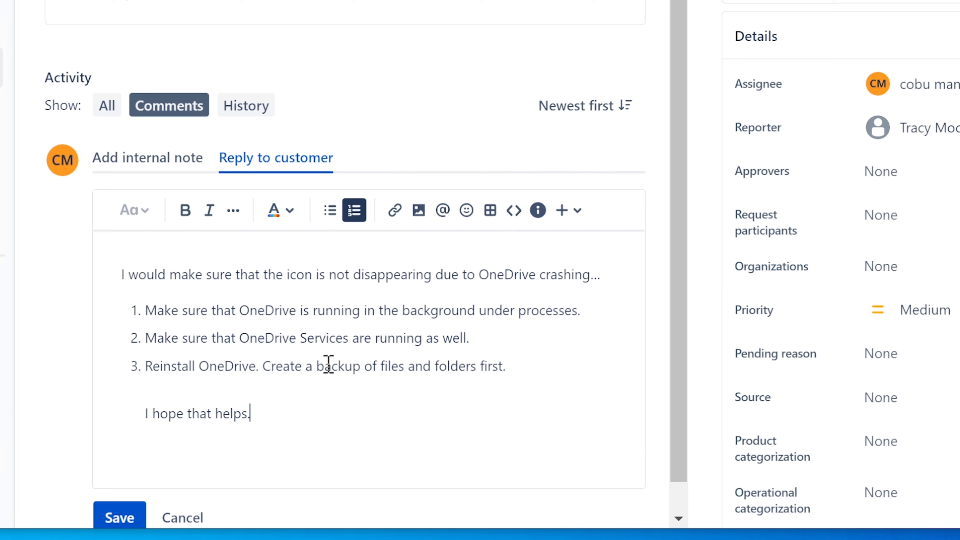
{"action": "type", "text": " Ervin"}
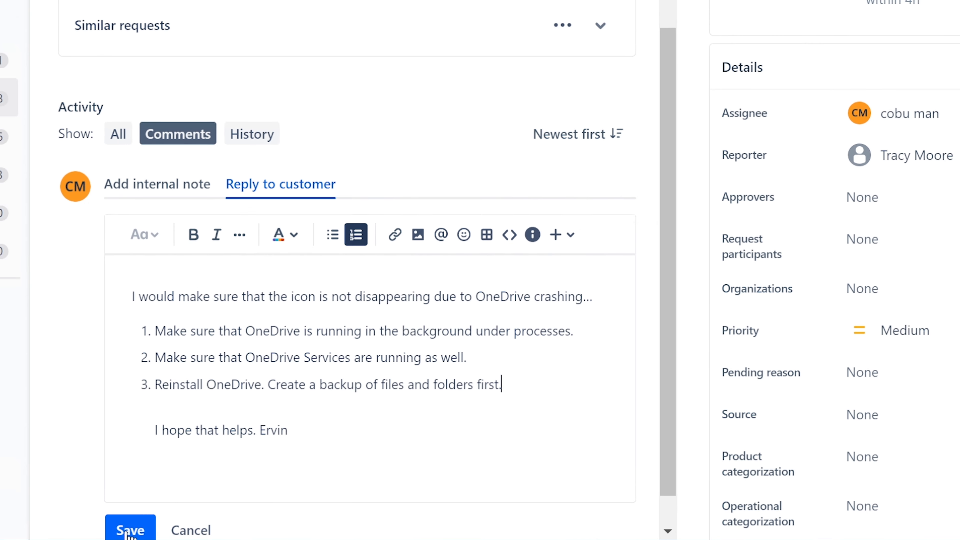
Post the OneDrive reply on ISD-206, then open ISD-207 from the Unassigned issues queue.
{"action": "left_click", "coordinate": [129, 531]}
{"action": "scroll", "coordinate": [455, 438], "scroll_direction": "up", "scroll_amount": 10}
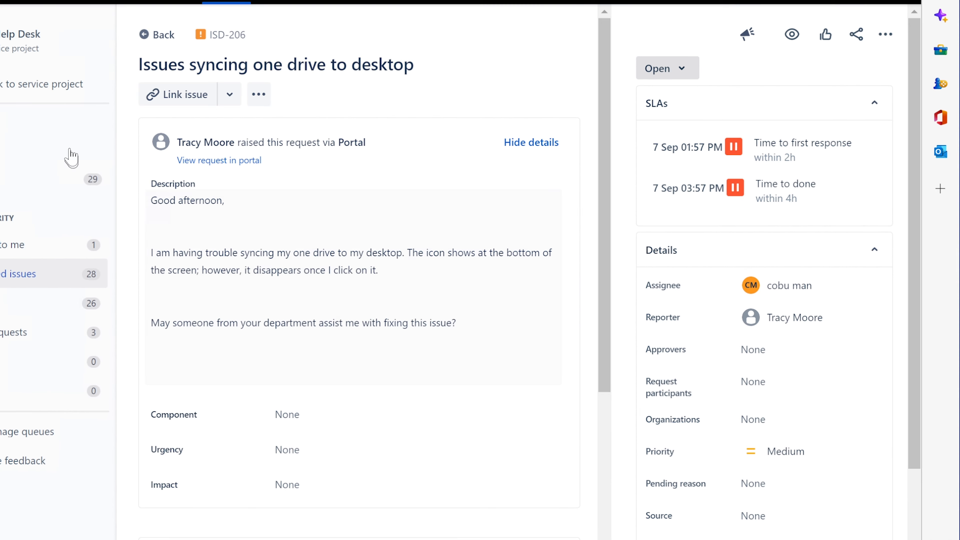
{"action": "left_click", "coordinate": [146, 36]}
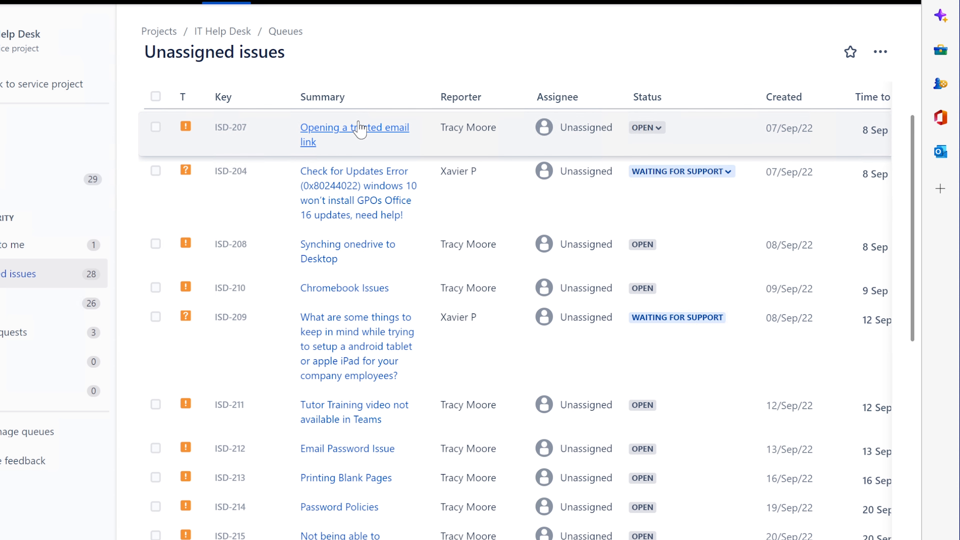
{"action": "left_click", "coordinate": [375, 130]}
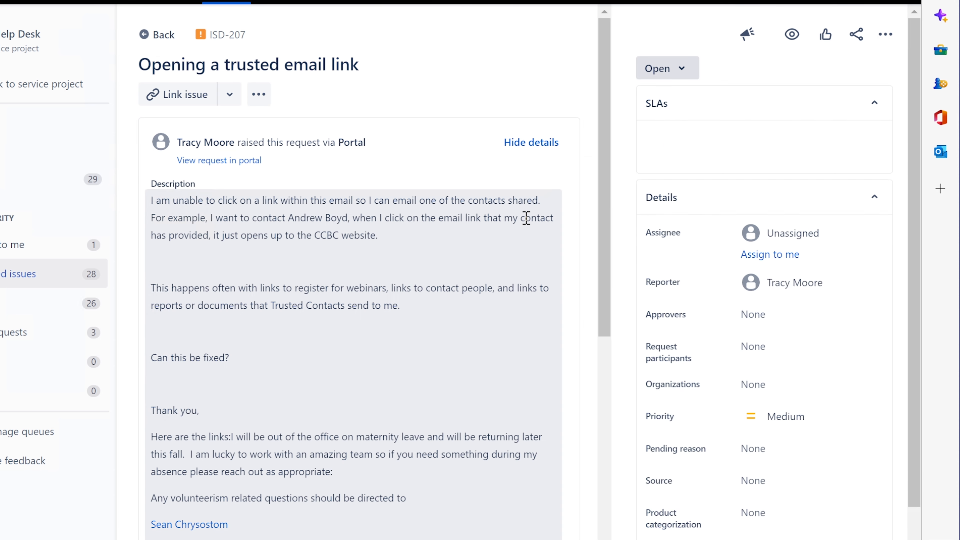
{"action": "left_click_drag", "start_coordinate": [139, 64], "coordinate": [381, 71]}
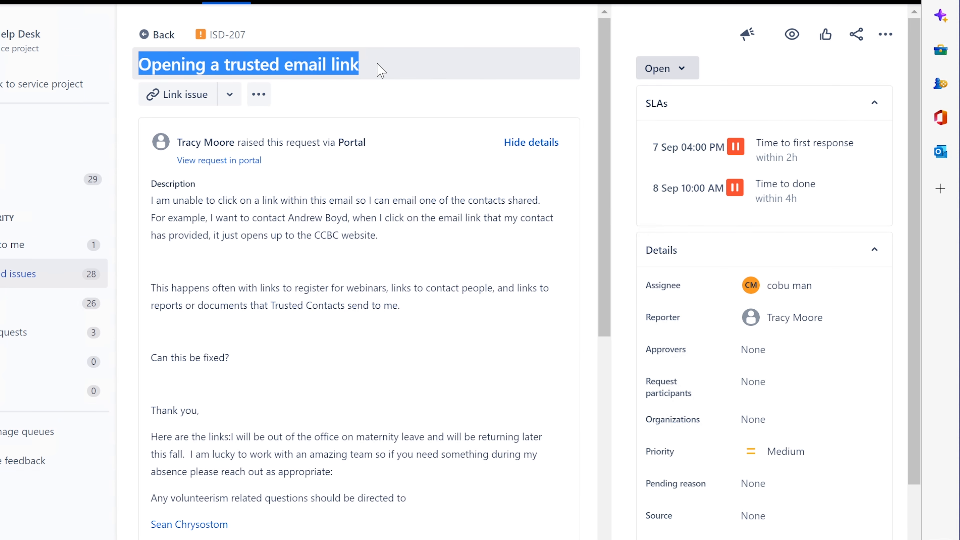
{"action": "left_click", "coordinate": [151, 201]}
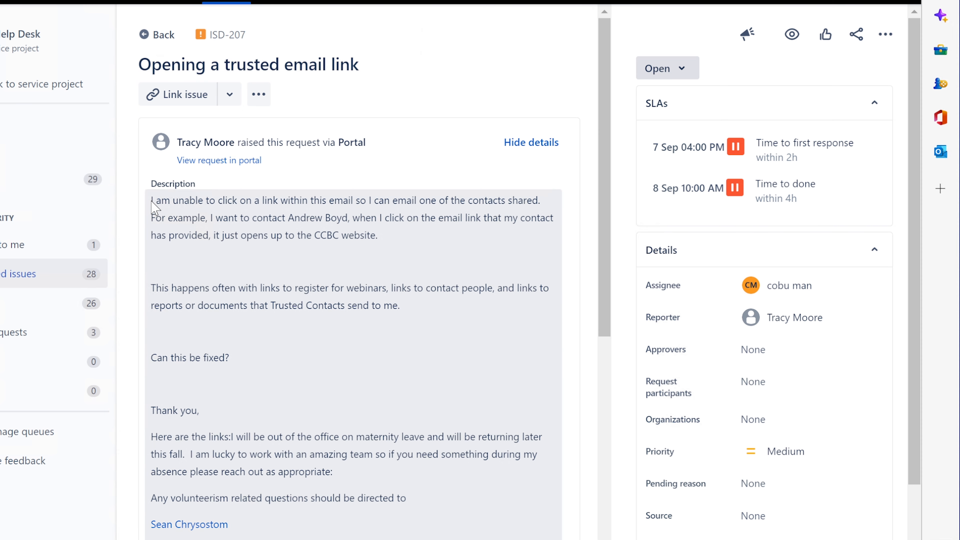
{"action": "left_click_drag", "start_coordinate": [152, 201], "coordinate": [565, 189]}
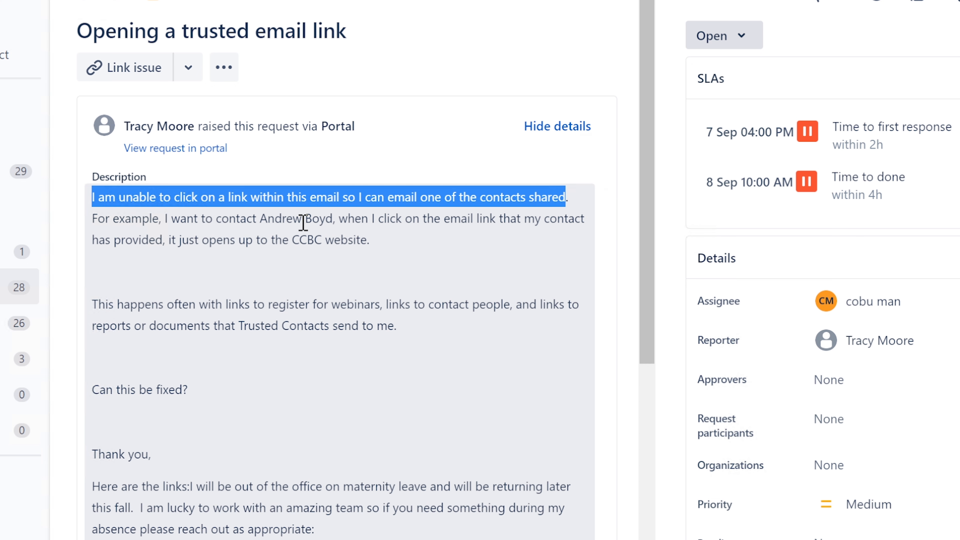
{"action": "left_click", "coordinate": [304, 220]}
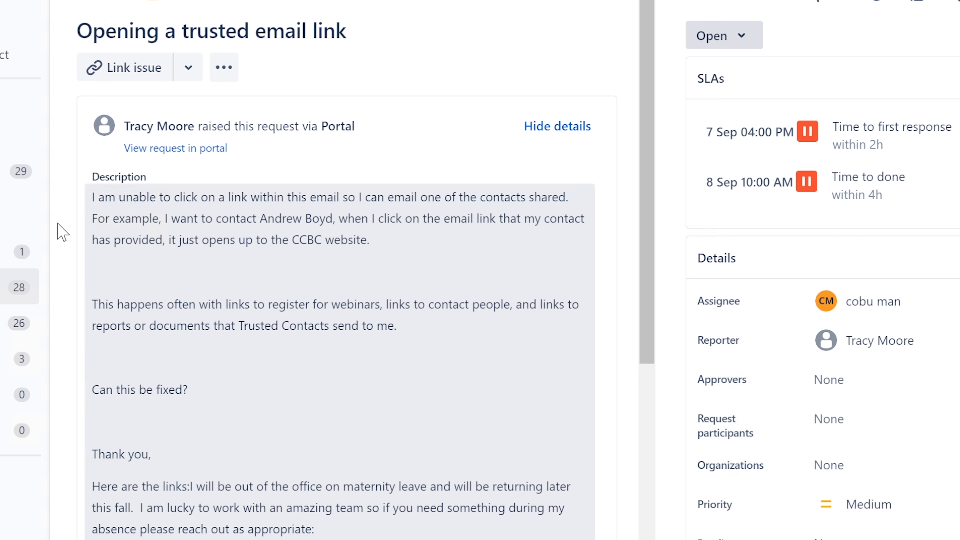
{"action": "left_click_drag", "start_coordinate": [93, 219], "coordinate": [432, 248]}
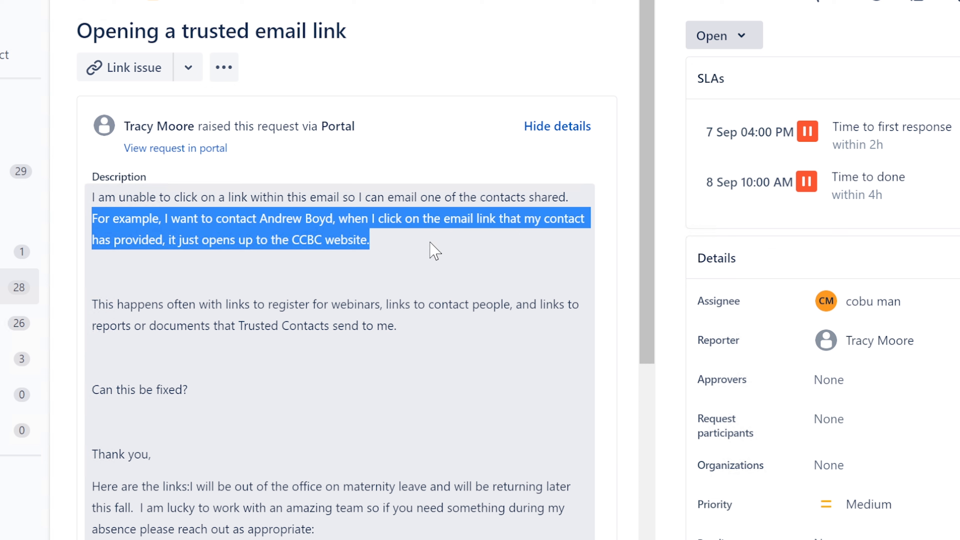
{"action": "left_click", "coordinate": [301, 239]}
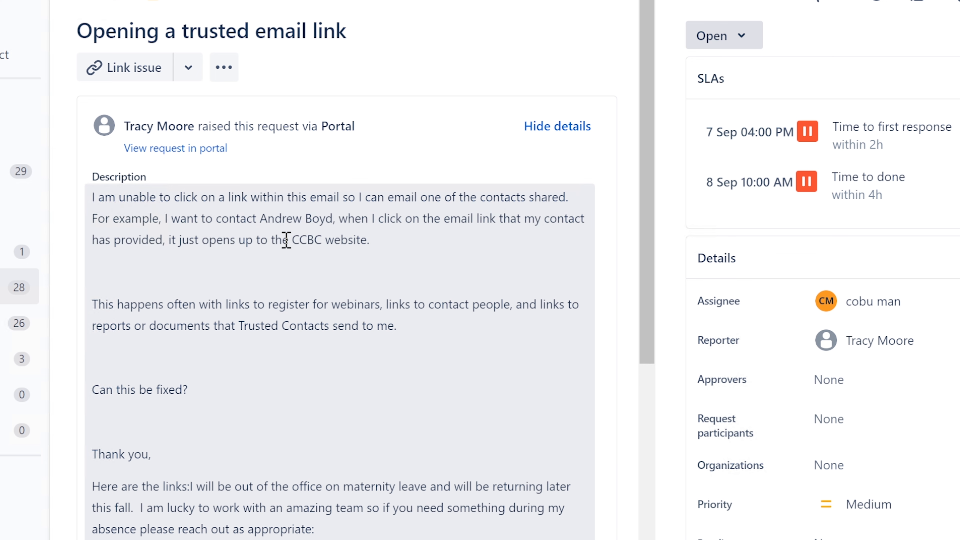
{"action": "left_click_drag", "start_coordinate": [291, 239], "coordinate": [372, 240]}
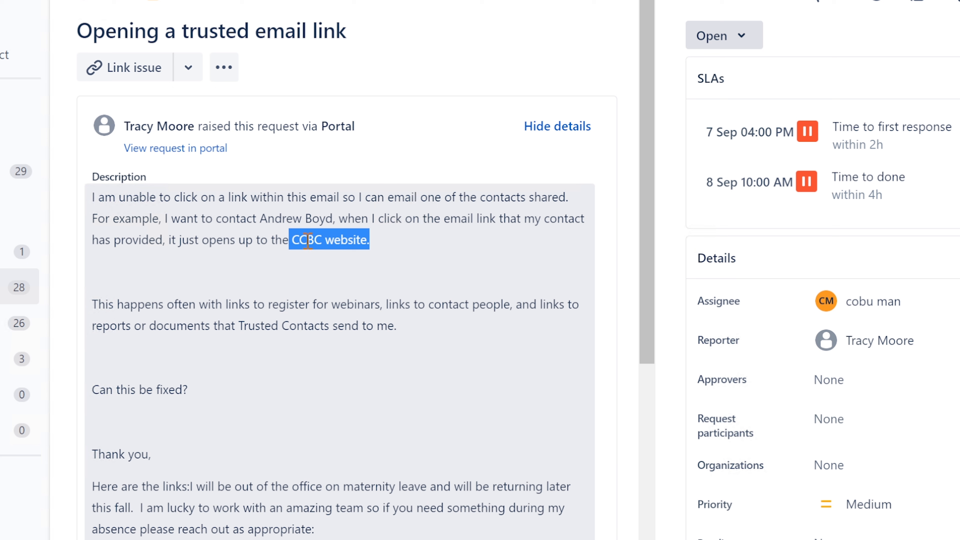
{"action": "left_click", "coordinate": [313, 226]}
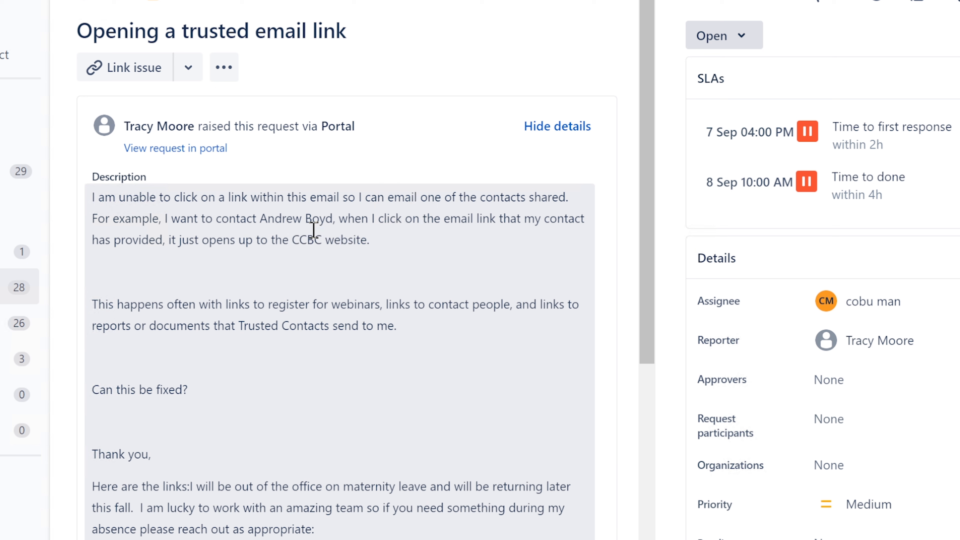
{"action": "left_click_drag", "start_coordinate": [291, 239], "coordinate": [366, 232]}
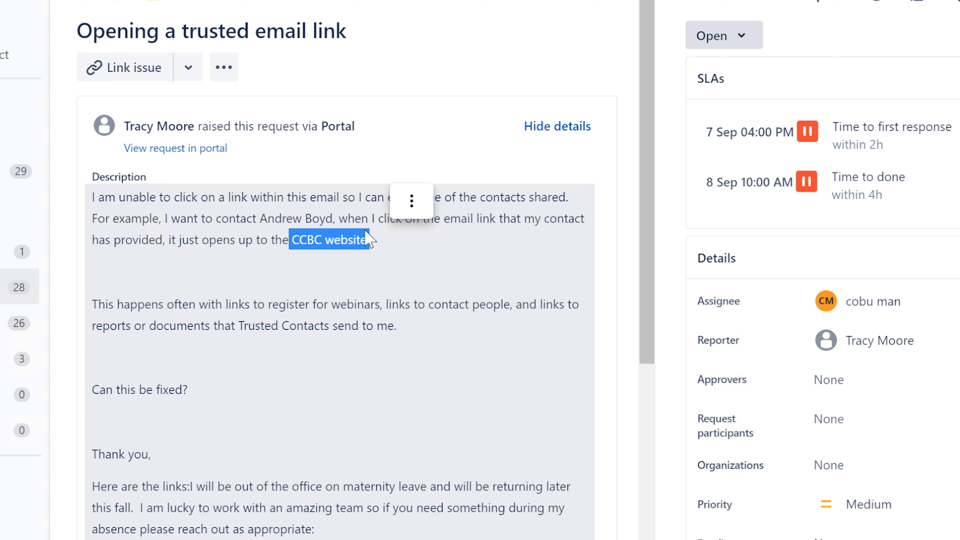
{"action": "left_click", "coordinate": [192, 279]}
{"action": "left_click_drag", "start_coordinate": [96, 302], "coordinate": [397, 318]}
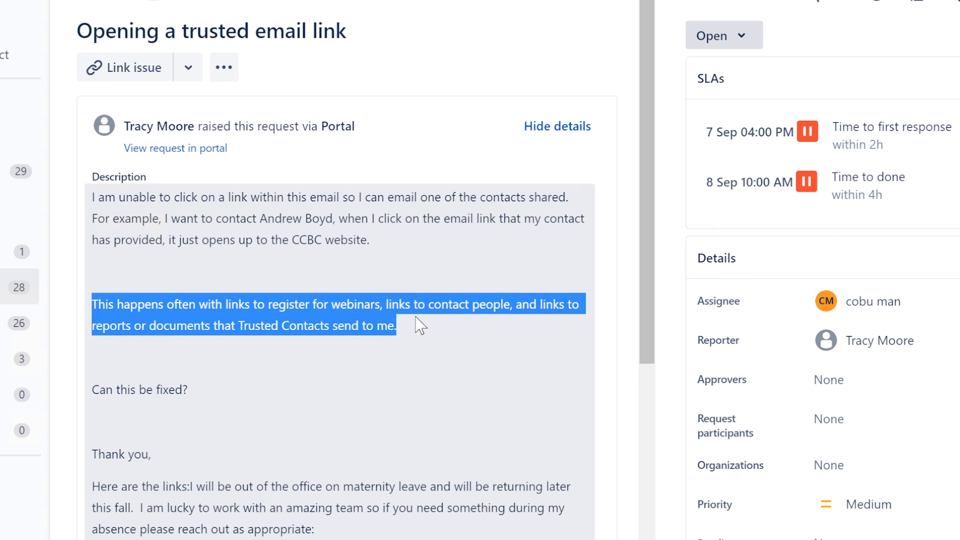
{"action": "left_click", "coordinate": [335, 318]}
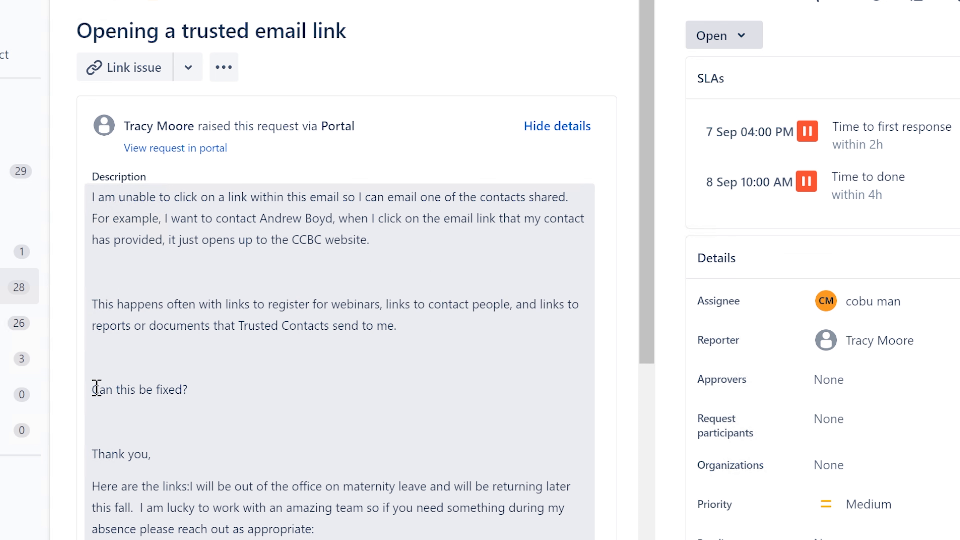
{"action": "left_click_drag", "start_coordinate": [97, 387], "coordinate": [197, 388]}
{"action": "left_click", "coordinate": [244, 489]}
{"action": "scroll", "coordinate": [244, 489], "scroll_direction": "down", "scroll_amount": 3}
{"action": "left_click_drag", "start_coordinate": [93, 374], "coordinate": [333, 417]}
Read ISD-207's description, highlighting the CCBC website passages, and check the first contact link's mailto address.
{"action": "scroll", "coordinate": [176, 379], "scroll_direction": "down", "scroll_amount": 3}
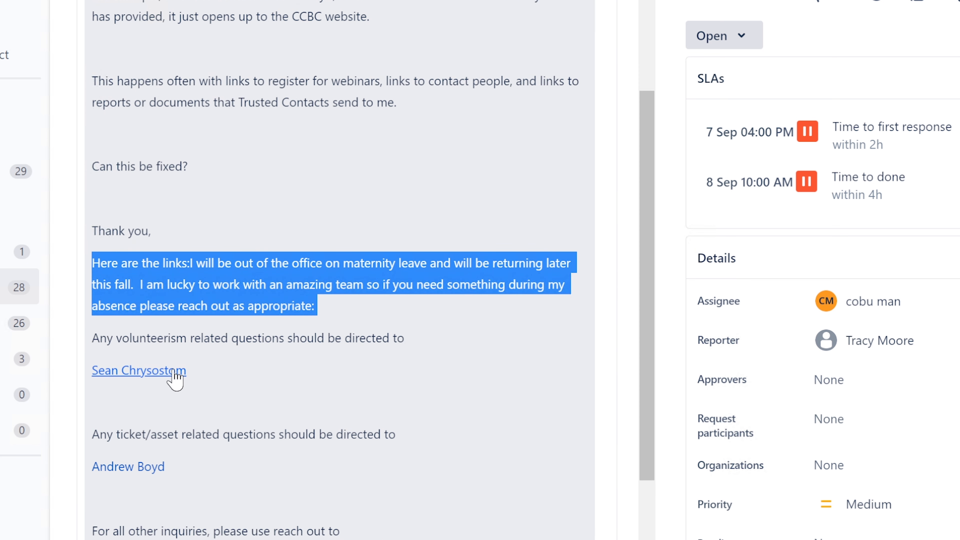
{"action": "scroll", "coordinate": [172, 380], "scroll_direction": "down", "scroll_amount": 3}
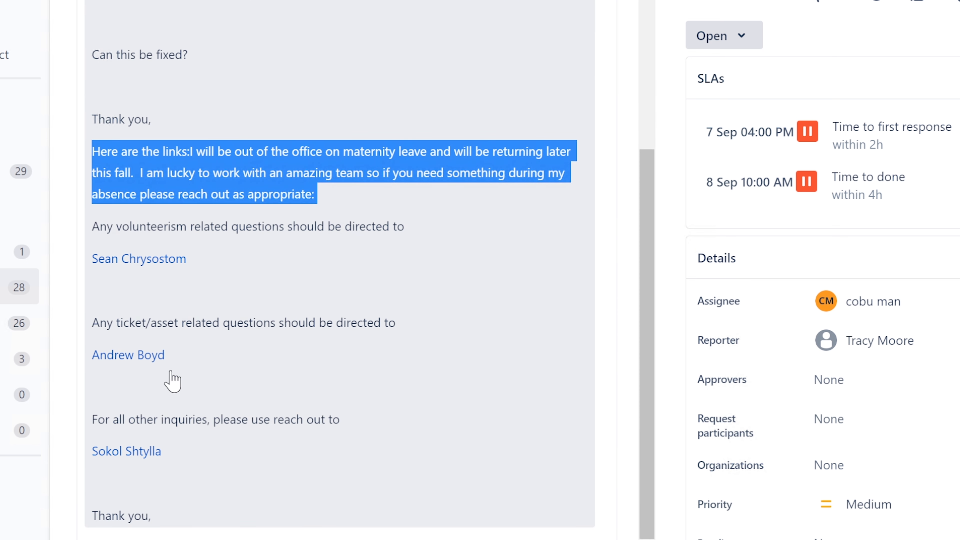
{"action": "scroll", "coordinate": [177, 336], "scroll_direction": "up", "scroll_amount": 9}
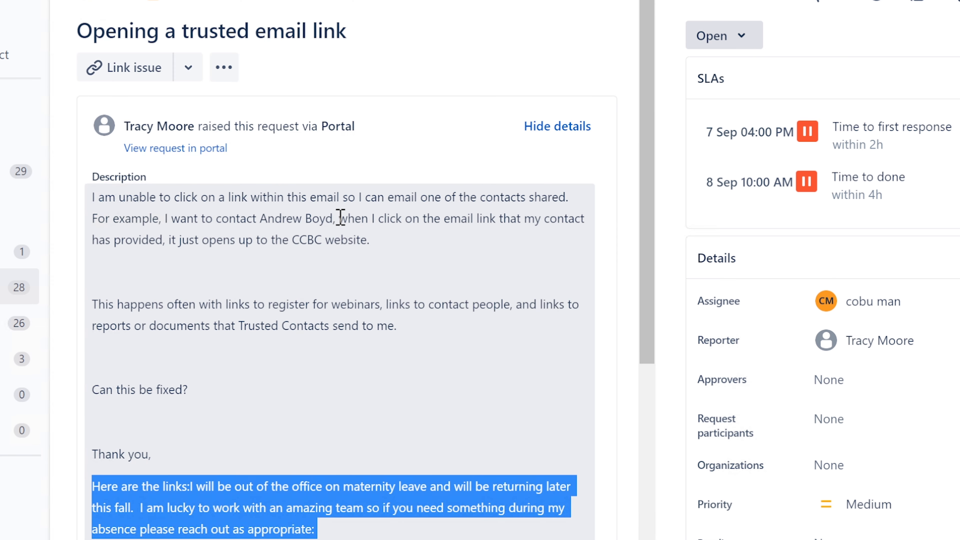
{"action": "left_click_drag", "start_coordinate": [339, 218], "coordinate": [532, 230]}
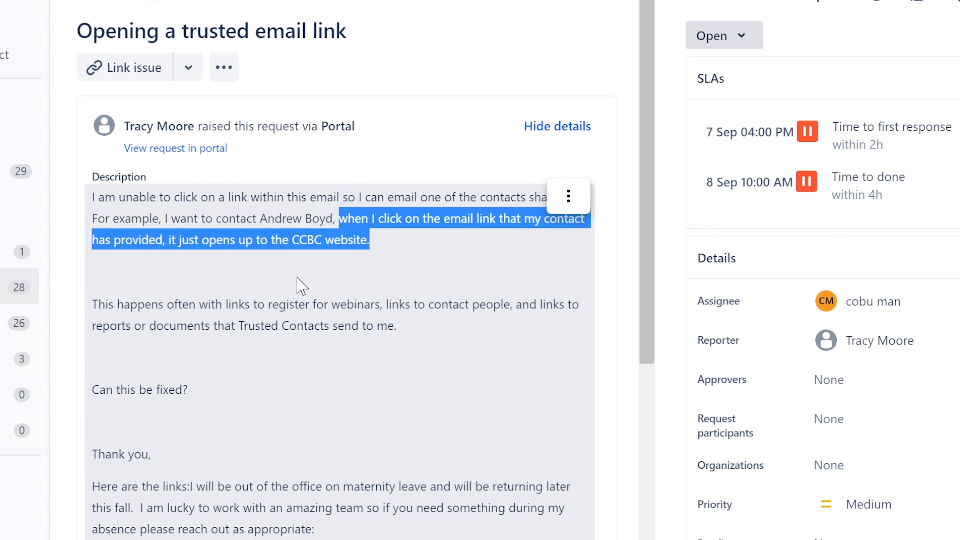
{"action": "left_click", "coordinate": [249, 311]}
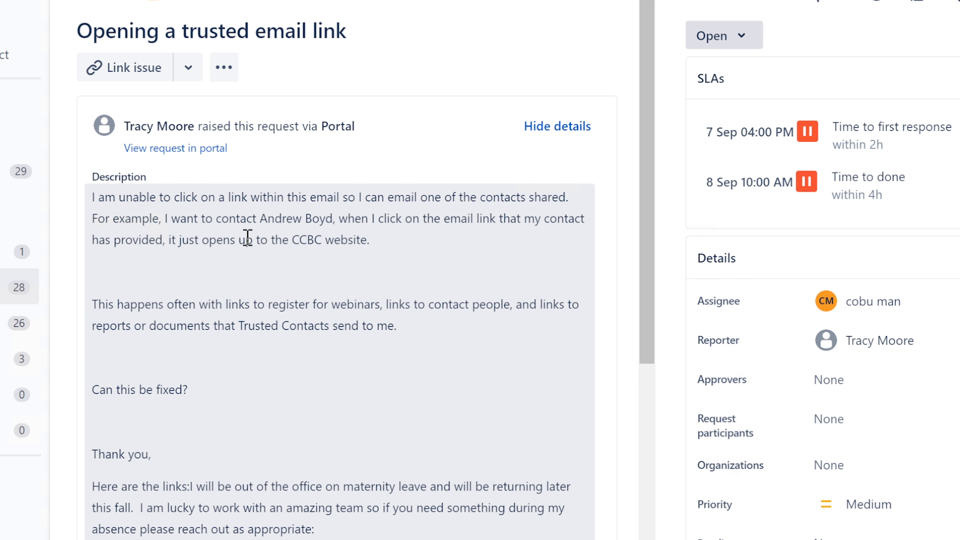
{"action": "left_click_drag", "start_coordinate": [246, 238], "coordinate": [375, 246]}
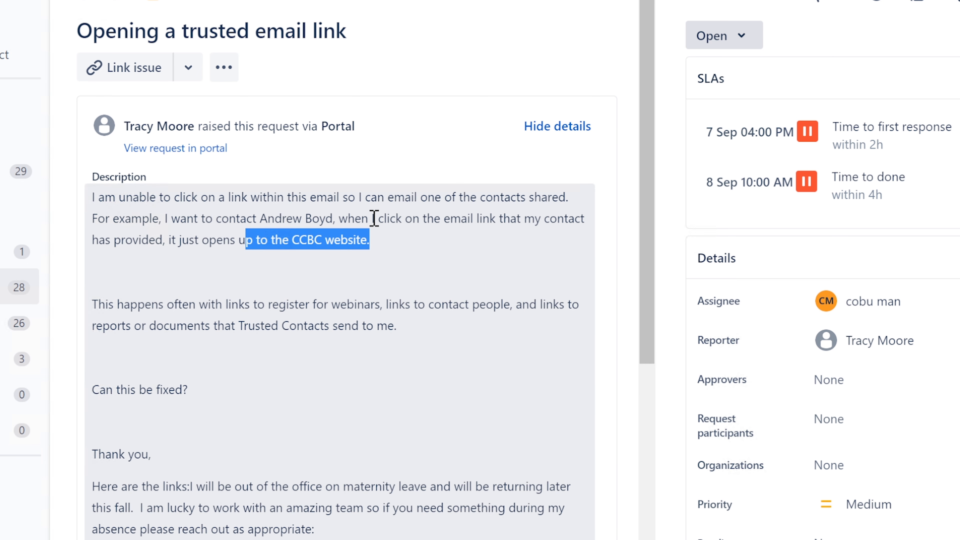
{"action": "left_click", "coordinate": [374, 219]}
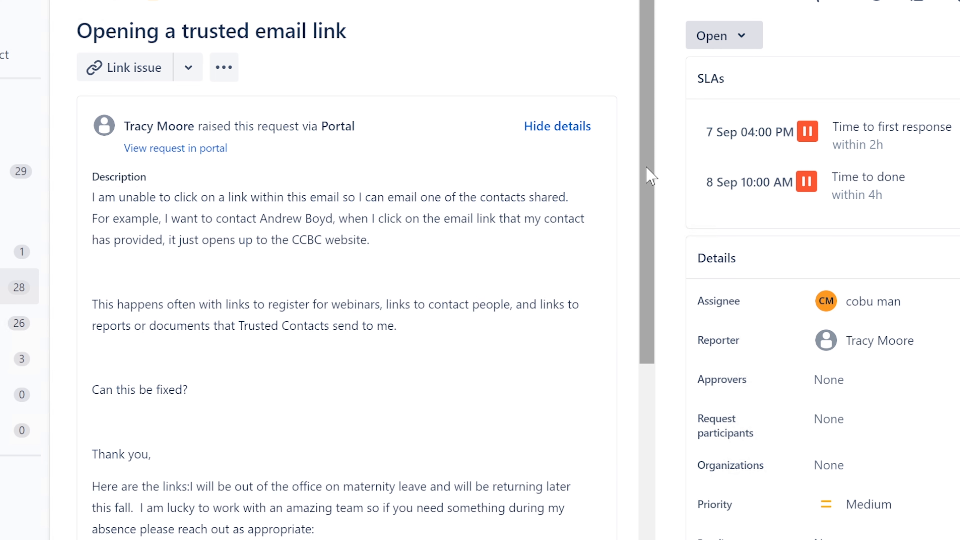
{"action": "left_click_drag", "start_coordinate": [647, 167], "coordinate": [643, 256]}
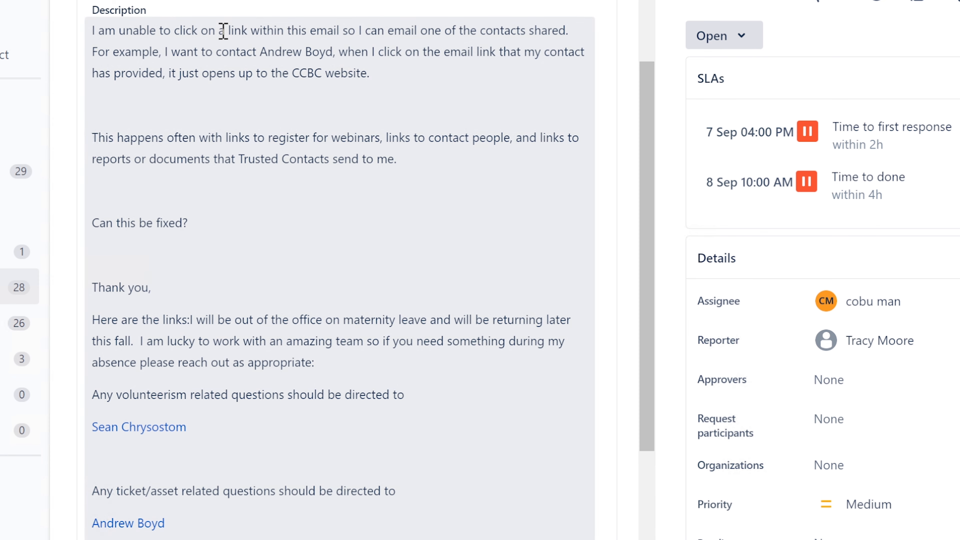
{"action": "left_click_drag", "start_coordinate": [220, 30], "coordinate": [359, 30]}
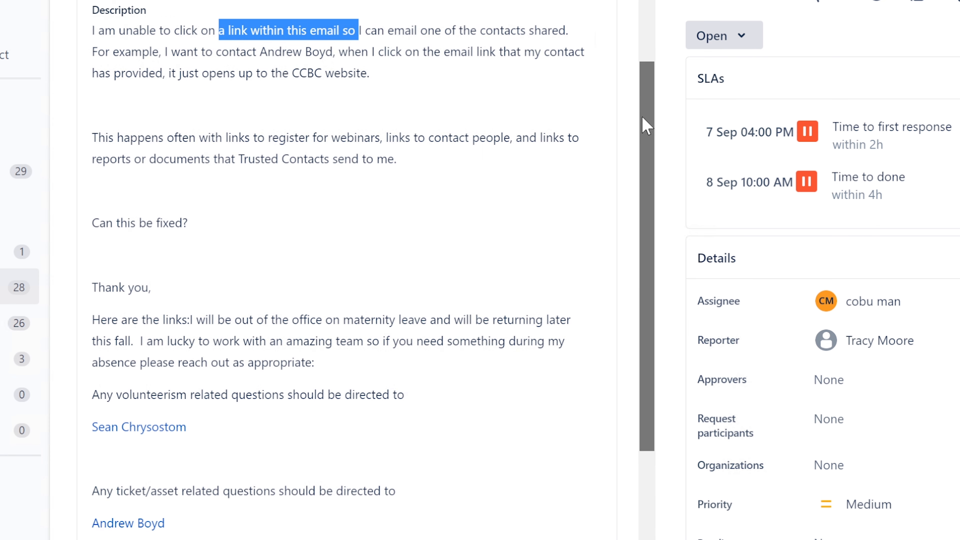
{"action": "left_click_drag", "start_coordinate": [647, 124], "coordinate": [643, 217]}
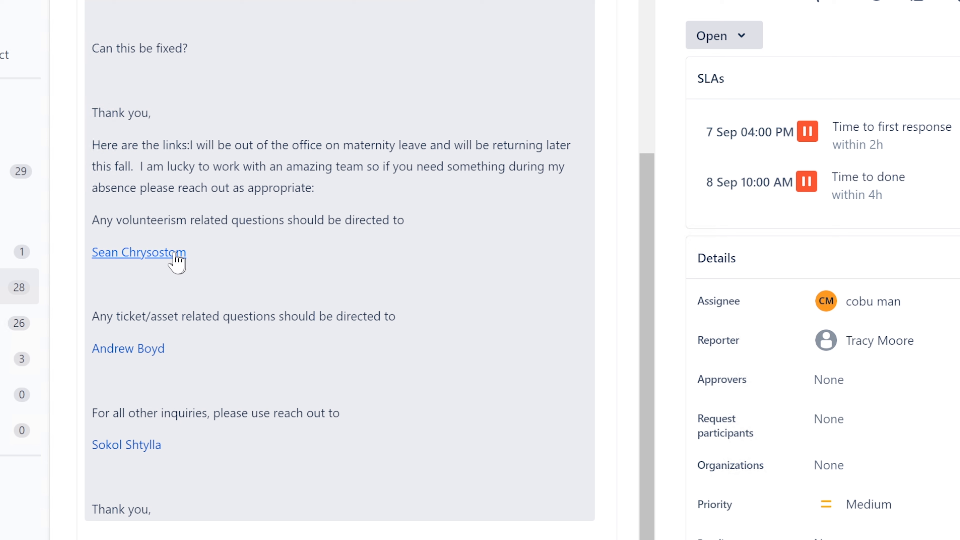
{"action": "mouse_move", "coordinate": [154, 260]}
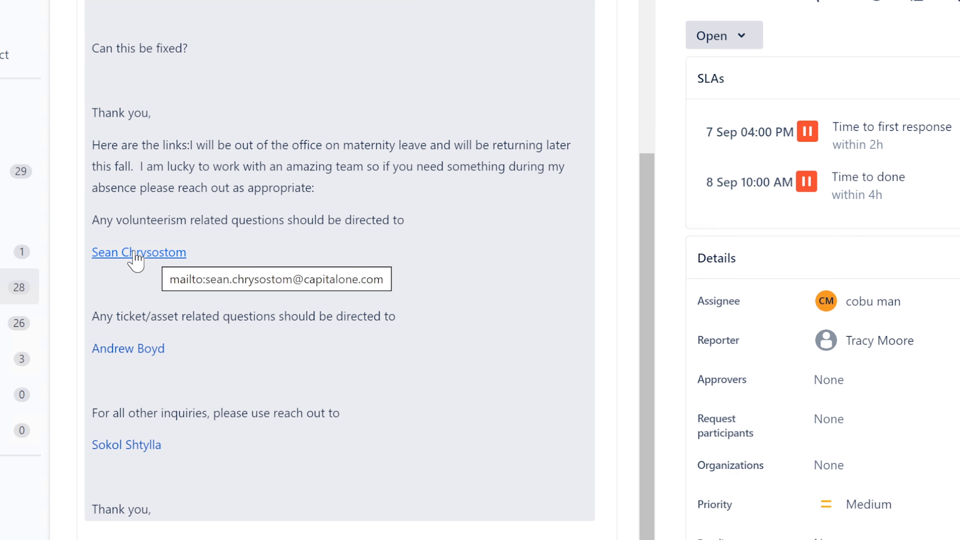
{"action": "left_click", "coordinate": [135, 258]}
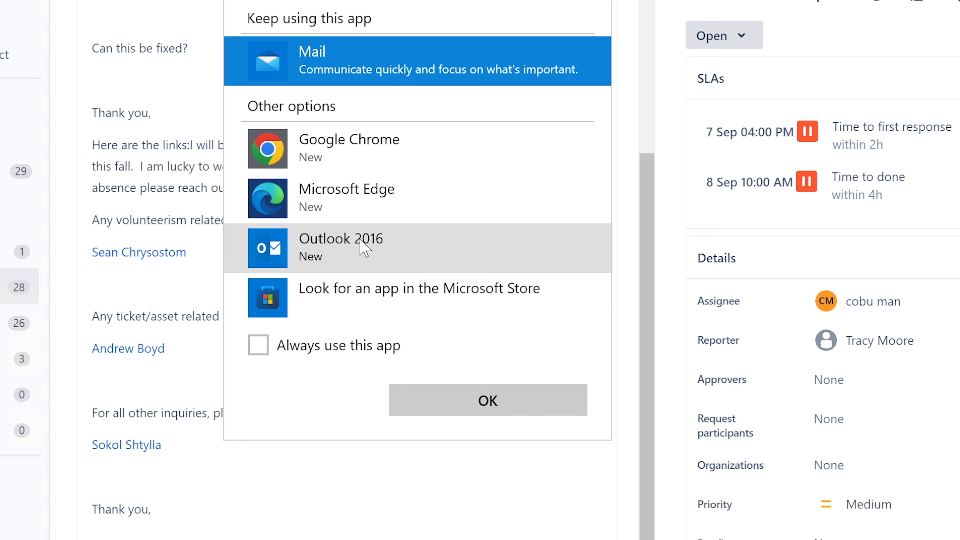
{"action": "left_click", "coordinate": [333, 261]}
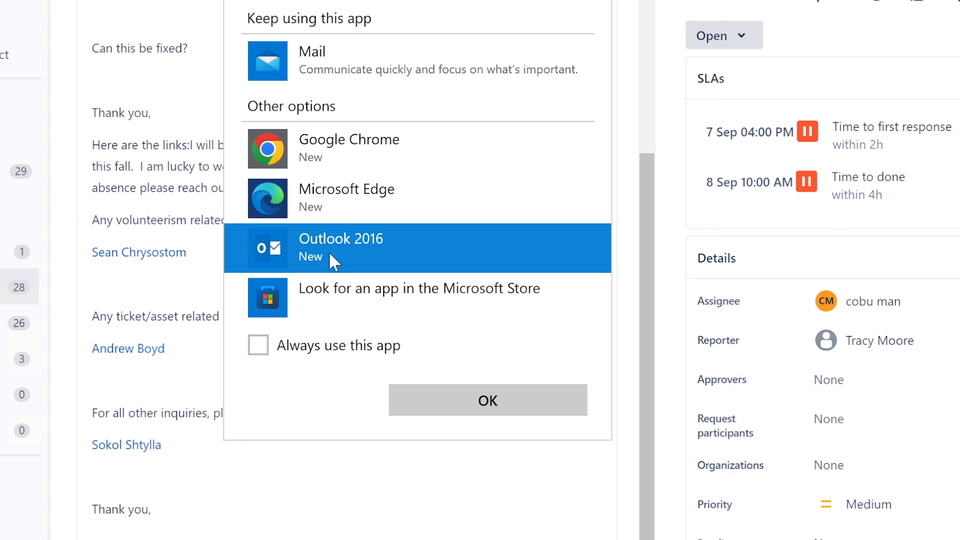
{"action": "left_click", "coordinate": [476, 403]}
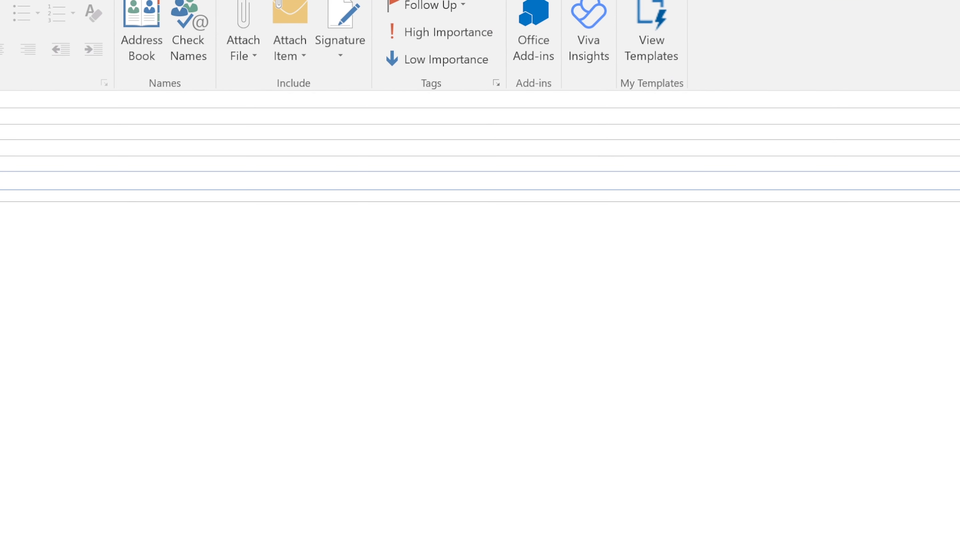
{"action": "key", "text": "Escape"}
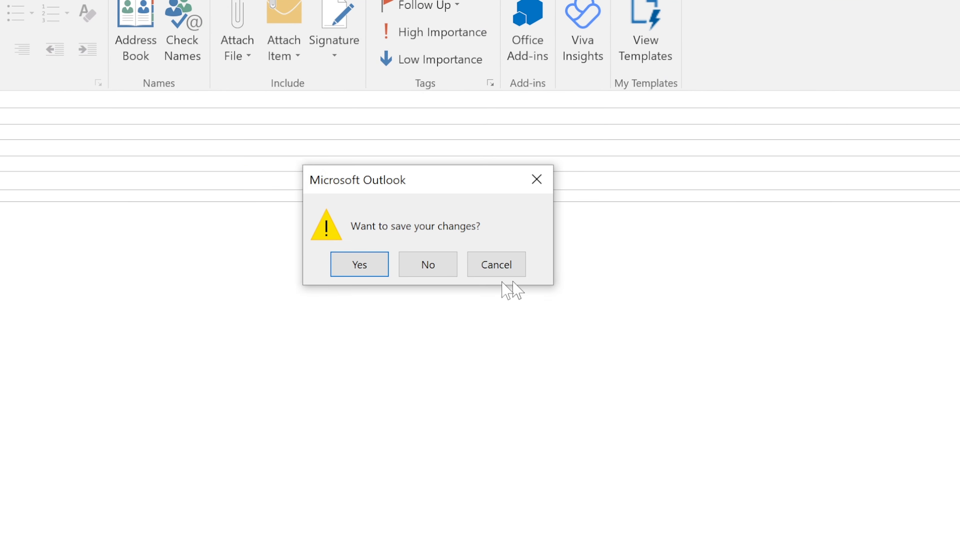
{"action": "left_click", "coordinate": [428, 265]}
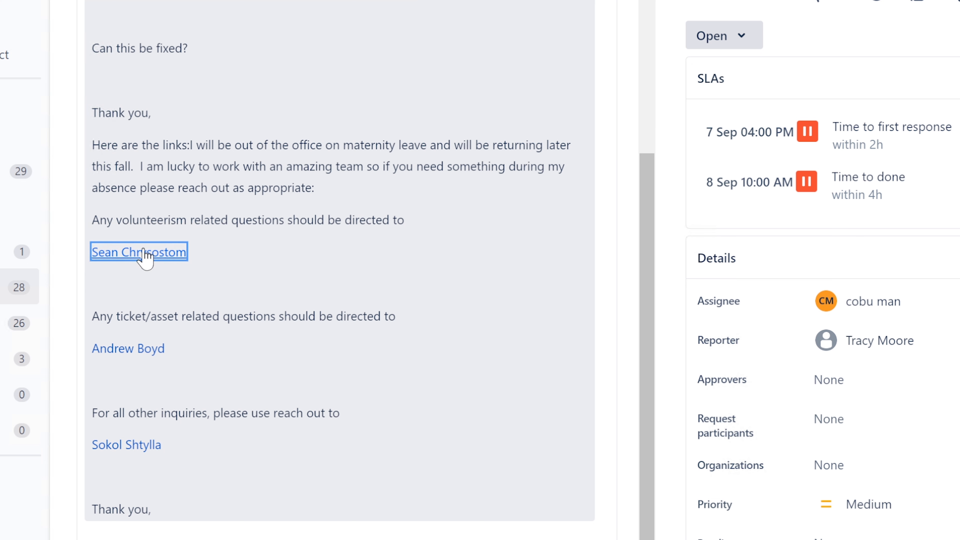
{"action": "scroll", "coordinate": [484, 345], "scroll_direction": "down", "scroll_amount": 1}
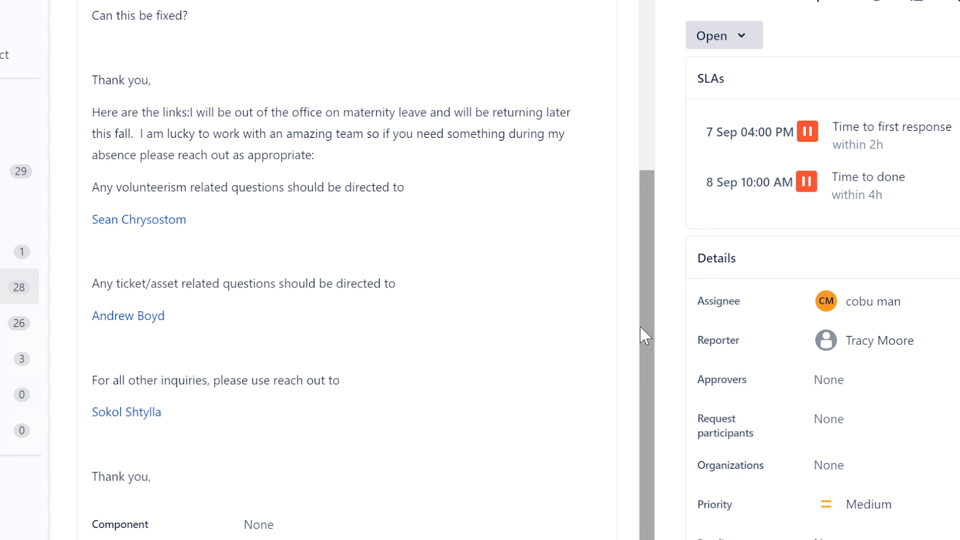
{"action": "mouse_move", "coordinate": [647, 347]}
{"action": "left_mouse_down"}
{"action": "mouse_move", "coordinate": [663, 435]}
{"action": "mouse_move", "coordinate": [646, 341]}
{"action": "left_mouse_up"}
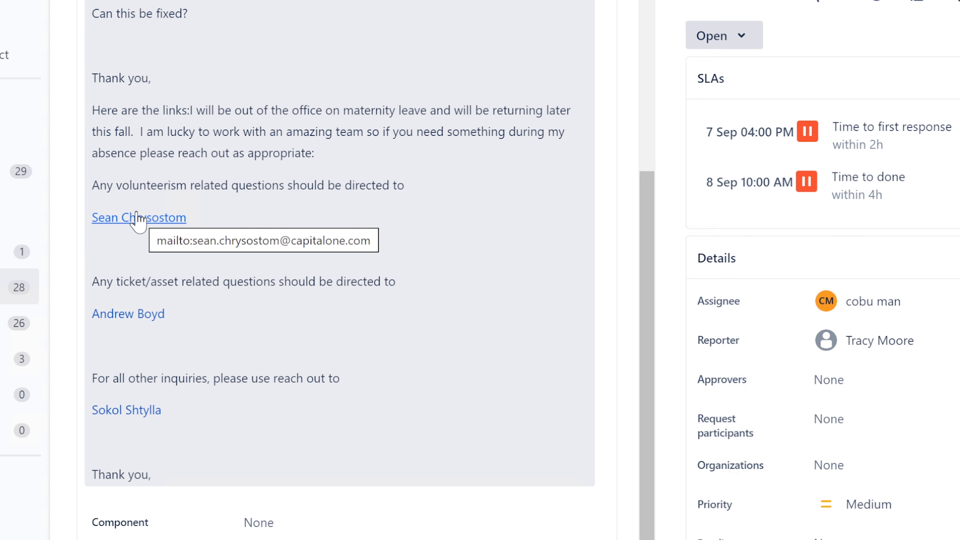
{"action": "left_click", "coordinate": [148, 217]}
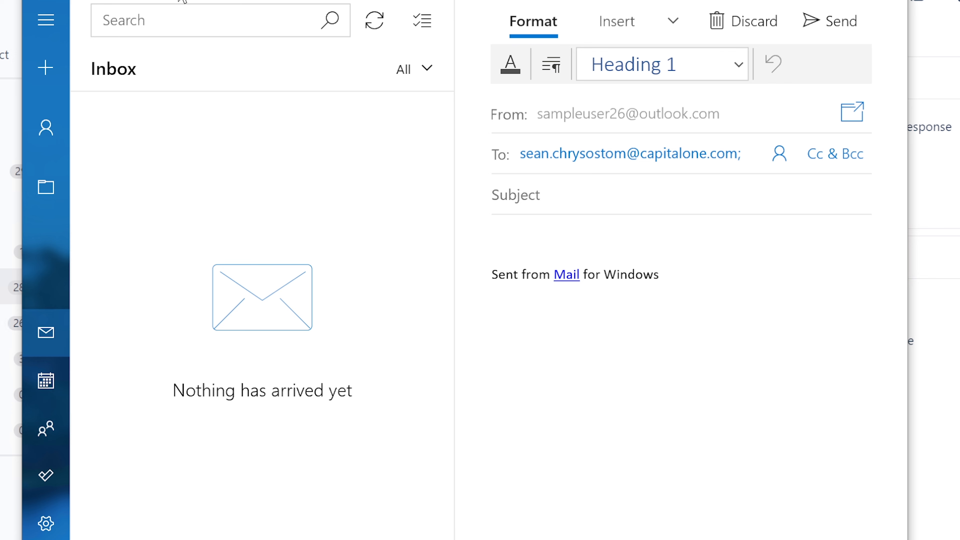
{"action": "left_click_drag", "start_coordinate": [530, 0], "coordinate": [506, 6]}
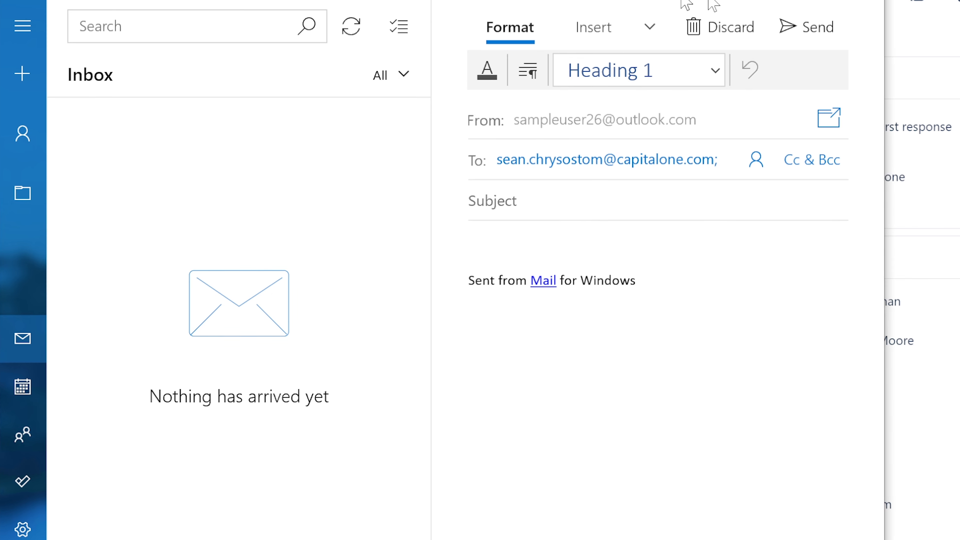
{"action": "left_click", "coordinate": [871, 2]}
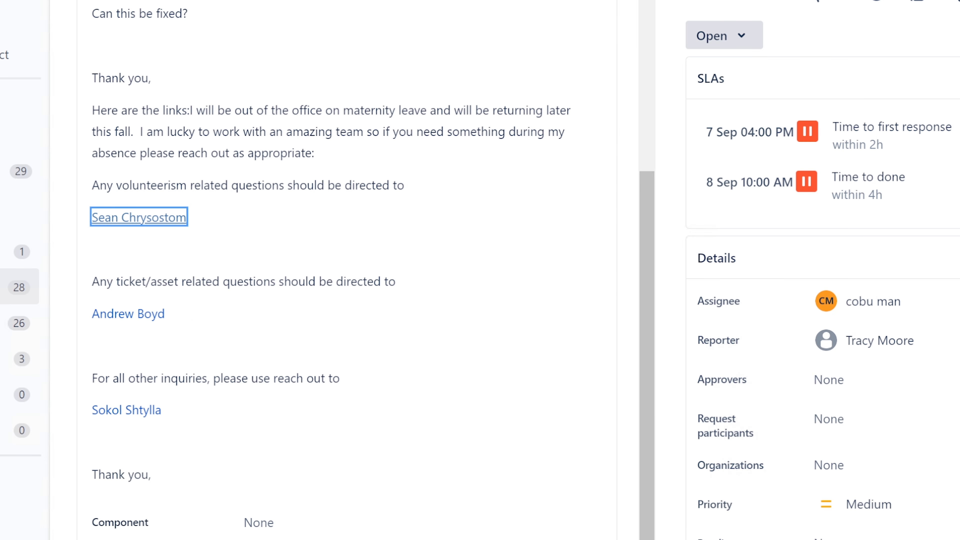
{"action": "key", "text": "alt+Tab"}
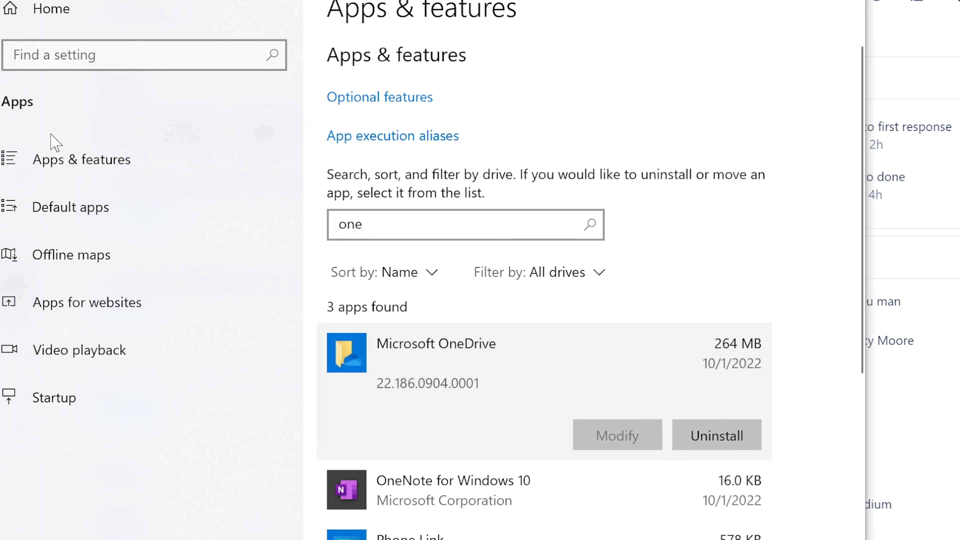
Change the Windows default Email app from Mail to Outlook 2016.
{"action": "left_click", "coordinate": [86, 219]}
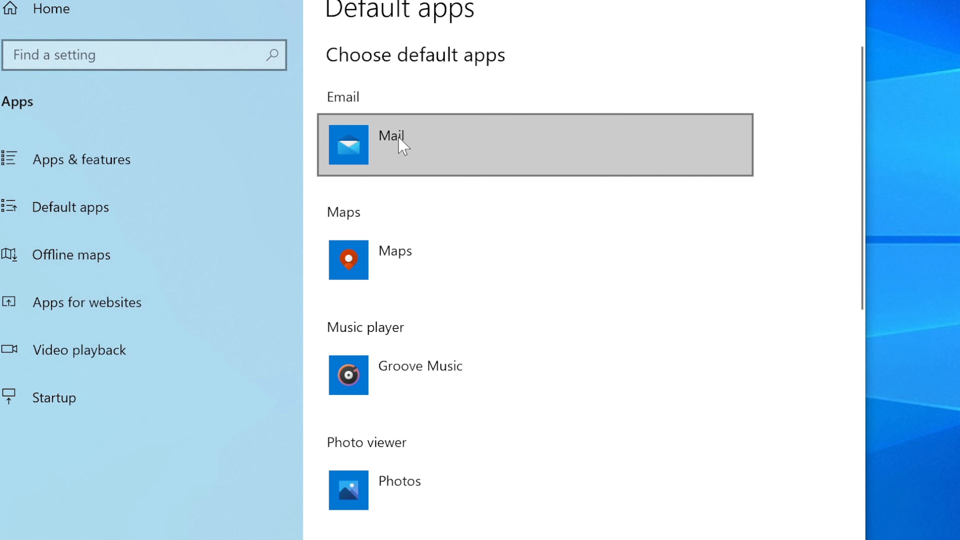
{"action": "left_click", "coordinate": [399, 138]}
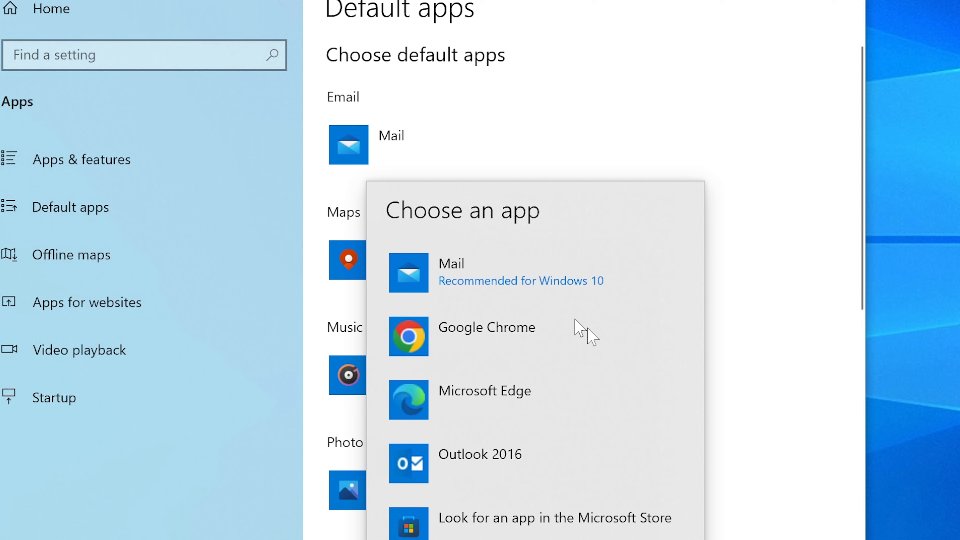
{"action": "left_click", "coordinate": [499, 460]}
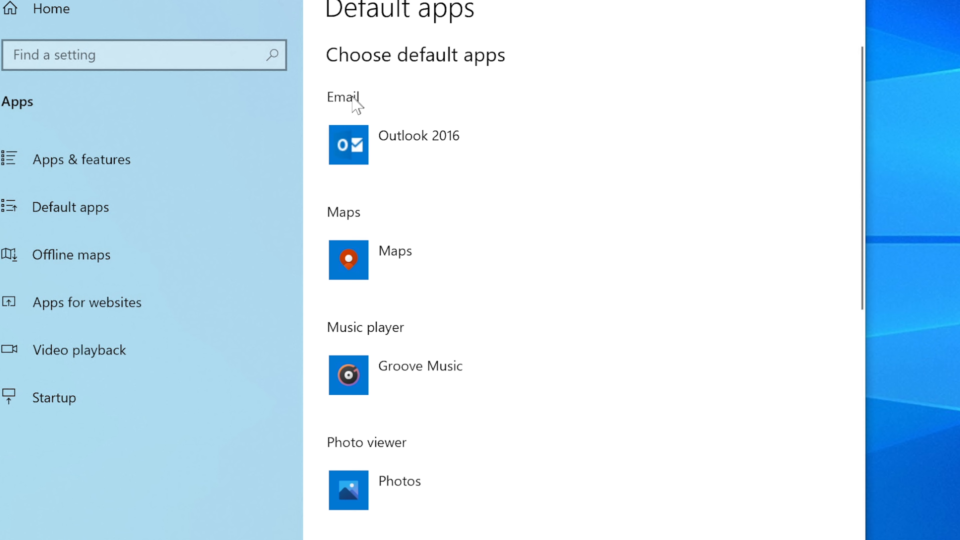
{"action": "left_click", "coordinate": [378, 132]}
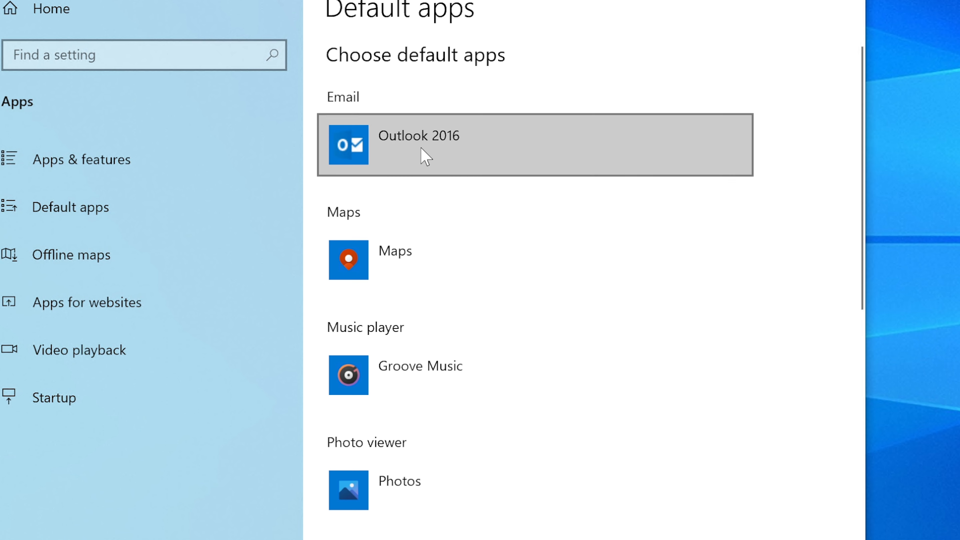
{"action": "left_click", "coordinate": [430, 145]}
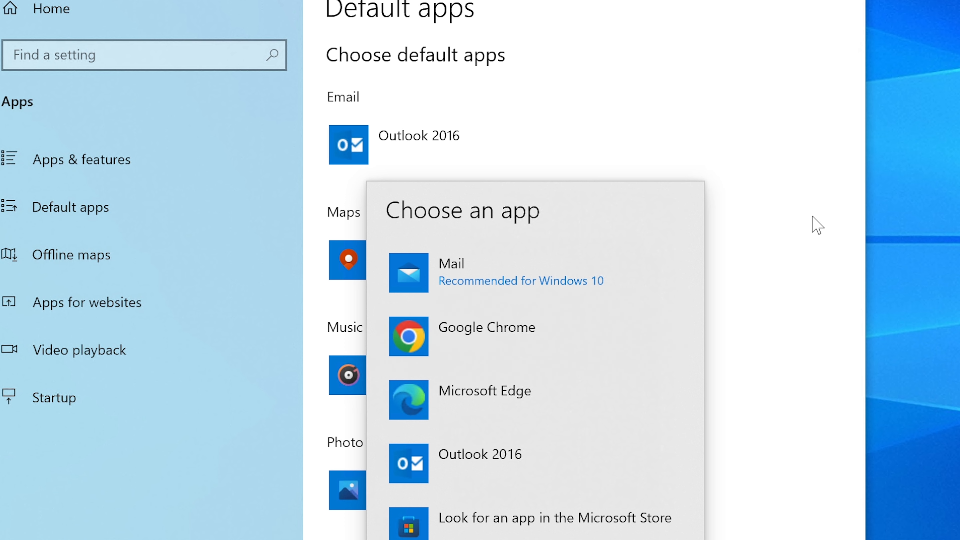
{"action": "left_click", "coordinate": [817, 226]}
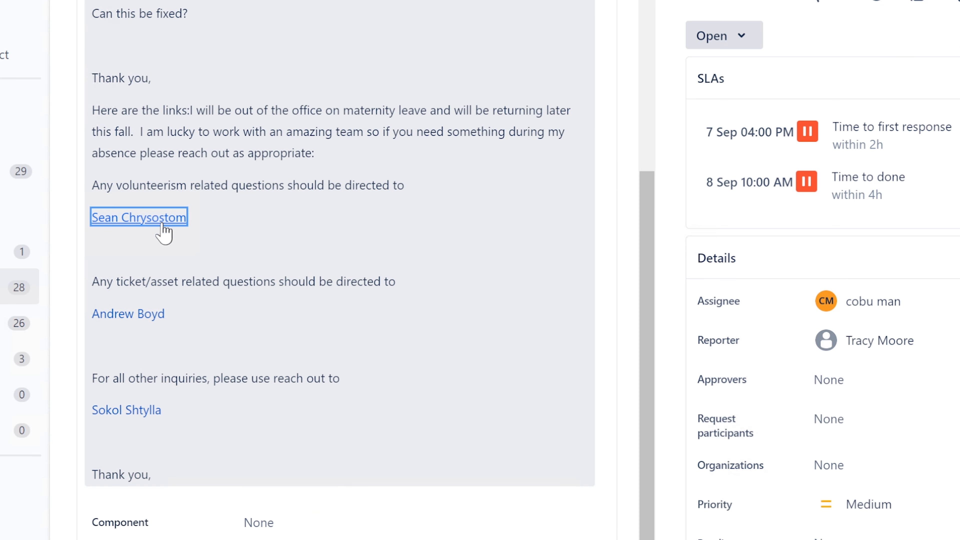
Test a contact's email link in Outlook, discard the draft, and copy the contact's email address.
{"action": "left_click", "coordinate": [139, 221]}
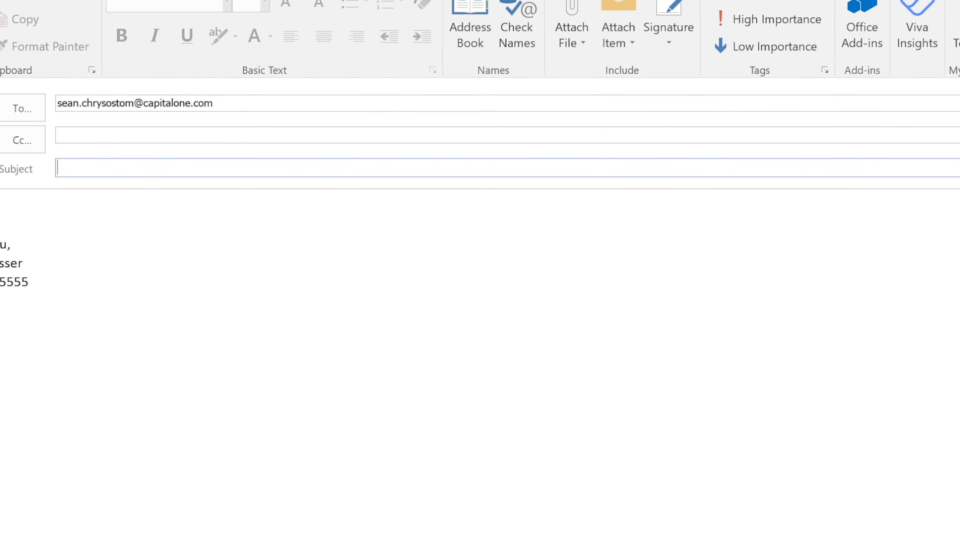
{"action": "key", "text": "Escape"}
{"action": "left_click", "coordinate": [420, 270]}
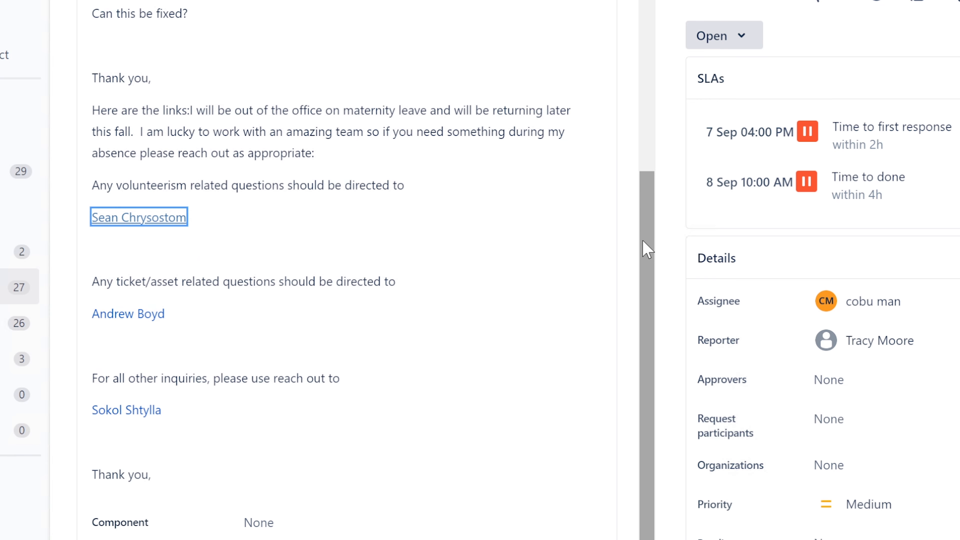
{"action": "left_click_drag", "start_coordinate": [647, 250], "coordinate": [647, 264]}
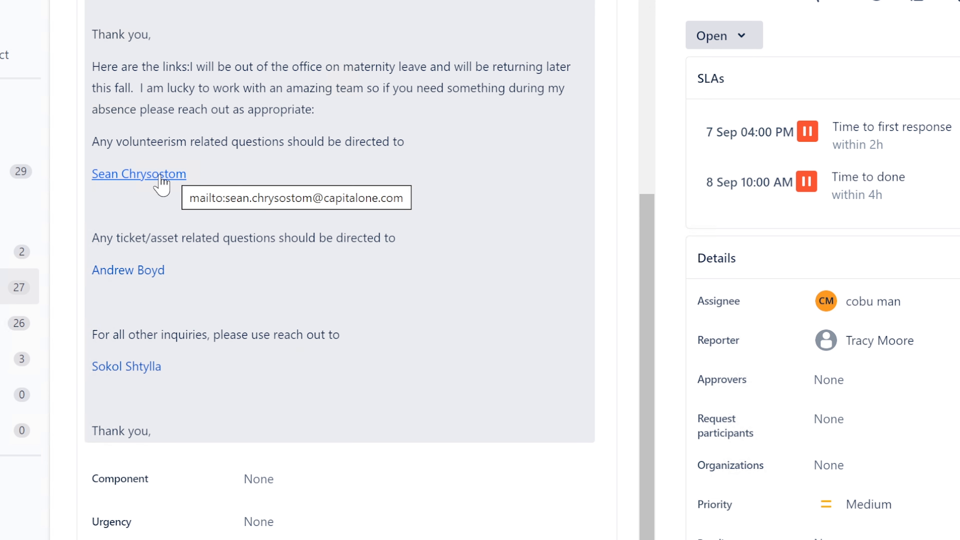
{"action": "right_click", "coordinate": [161, 176]}
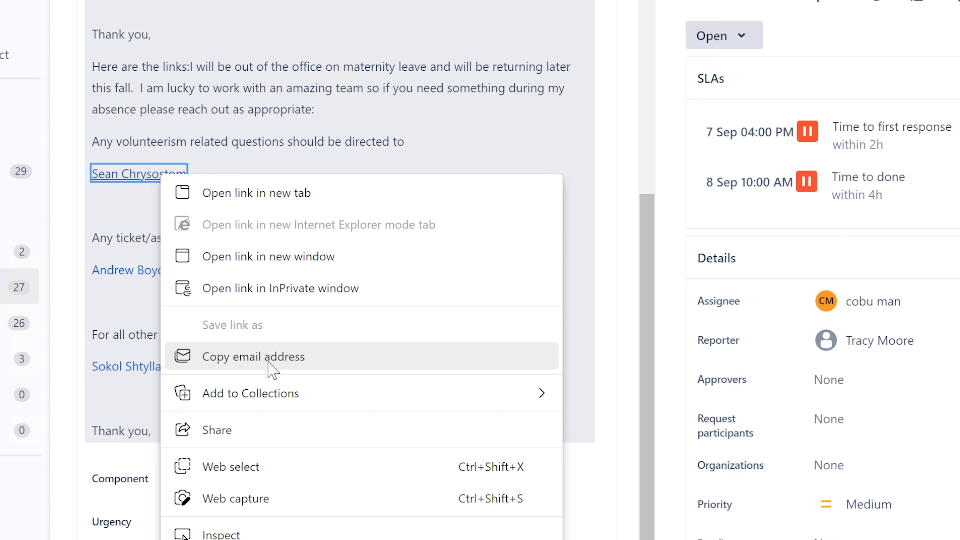
{"action": "left_click", "coordinate": [215, 146]}
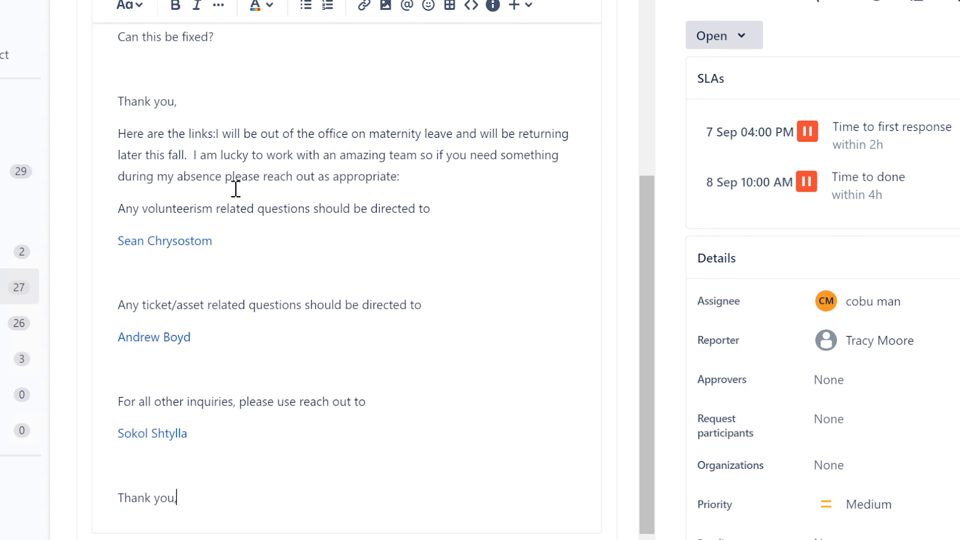
{"action": "key", "text": "Escape"}
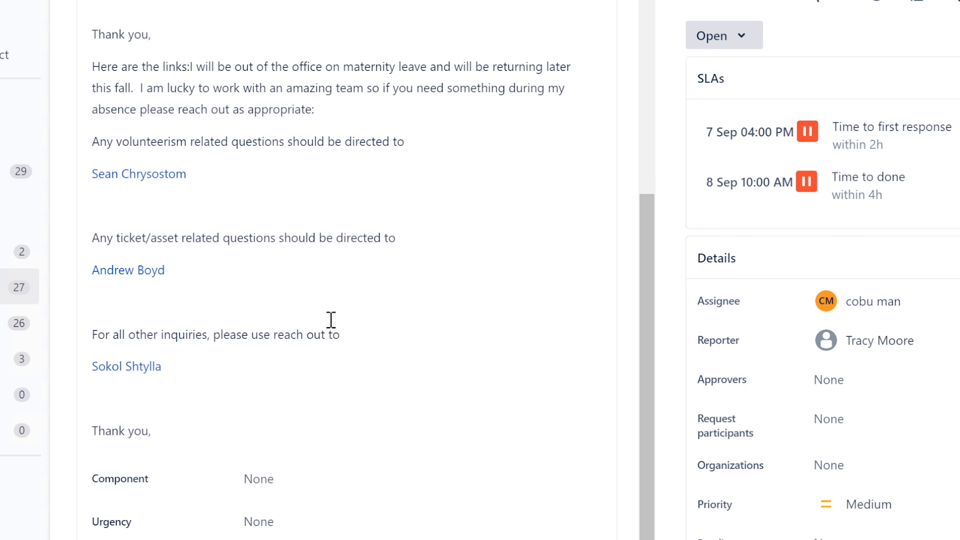
Test another contact email link further down the description and discard the unsent Outlook message.
{"action": "scroll", "coordinate": [336, 242], "scroll_direction": "up", "scroll_amount": 5}
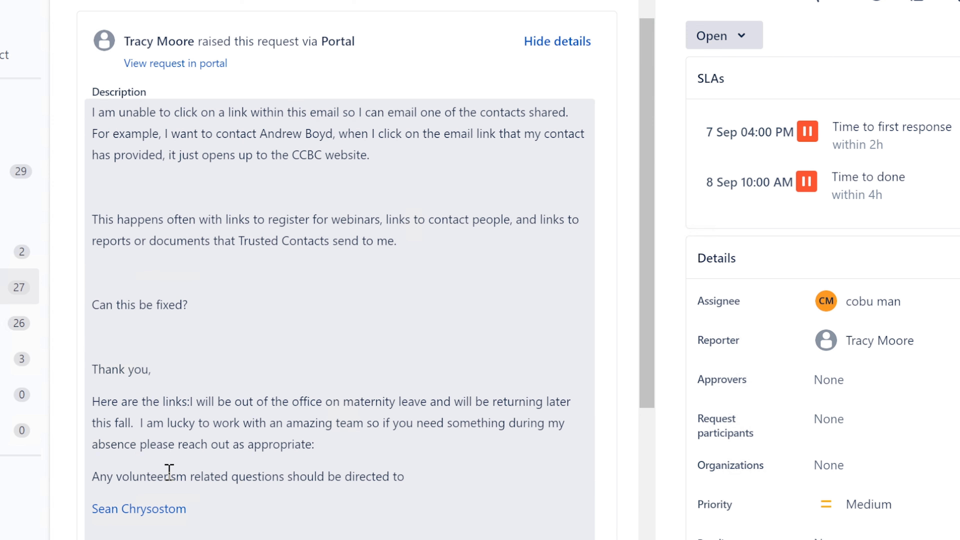
{"action": "scroll", "coordinate": [180, 478], "scroll_direction": "down", "scroll_amount": 3}
{"action": "scroll", "coordinate": [187, 481], "scroll_direction": "down", "scroll_amount": 3}
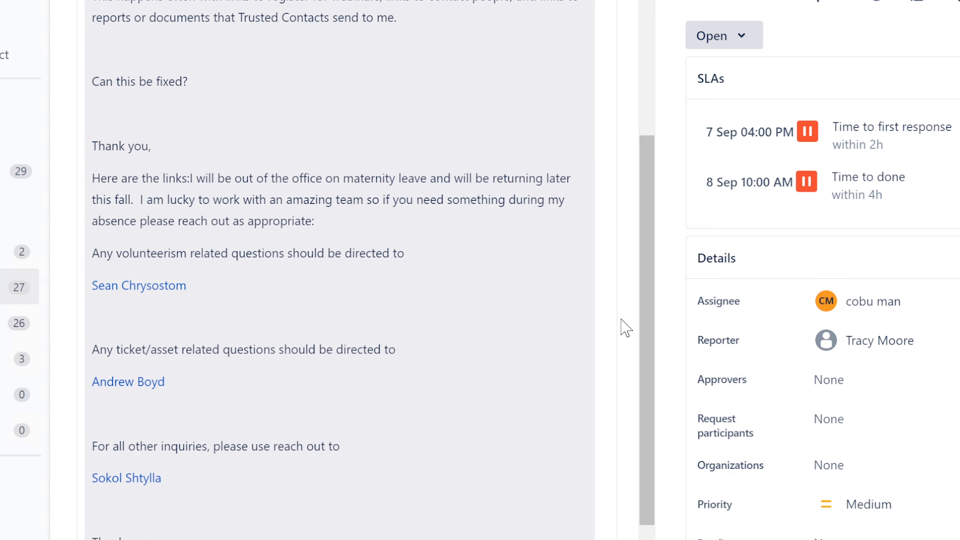
{"action": "scroll", "coordinate": [652, 316], "scroll_direction": "down", "scroll_amount": 1}
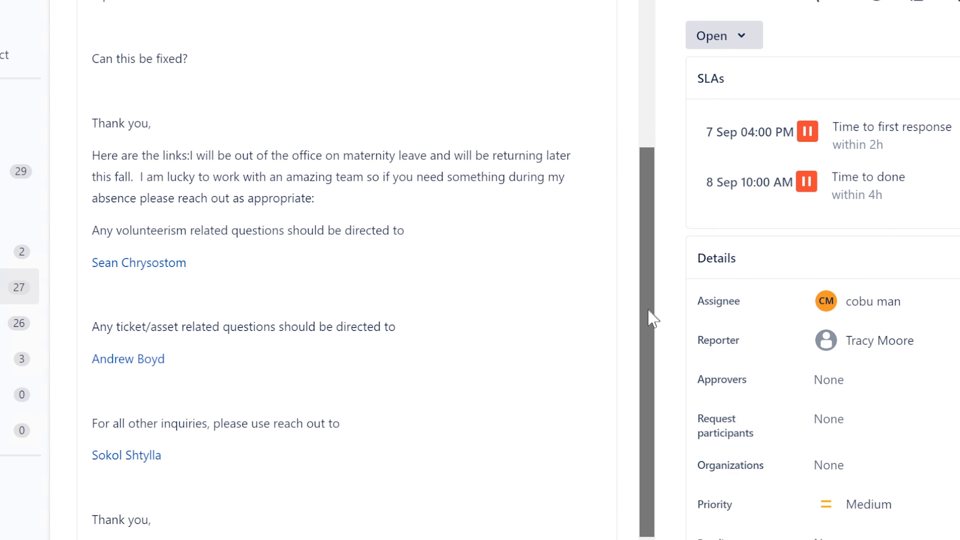
{"action": "scroll", "coordinate": [651, 333], "scroll_direction": "down", "scroll_amount": 2}
{"action": "scroll", "coordinate": [654, 303], "scroll_direction": "up", "scroll_amount": 4}
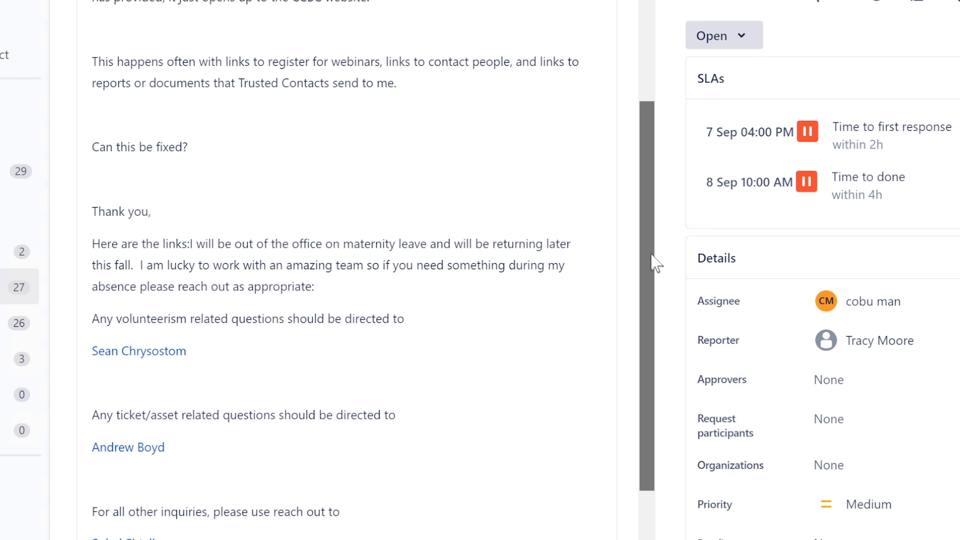
{"action": "scroll", "coordinate": [650, 242], "scroll_direction": "up", "scroll_amount": 3}
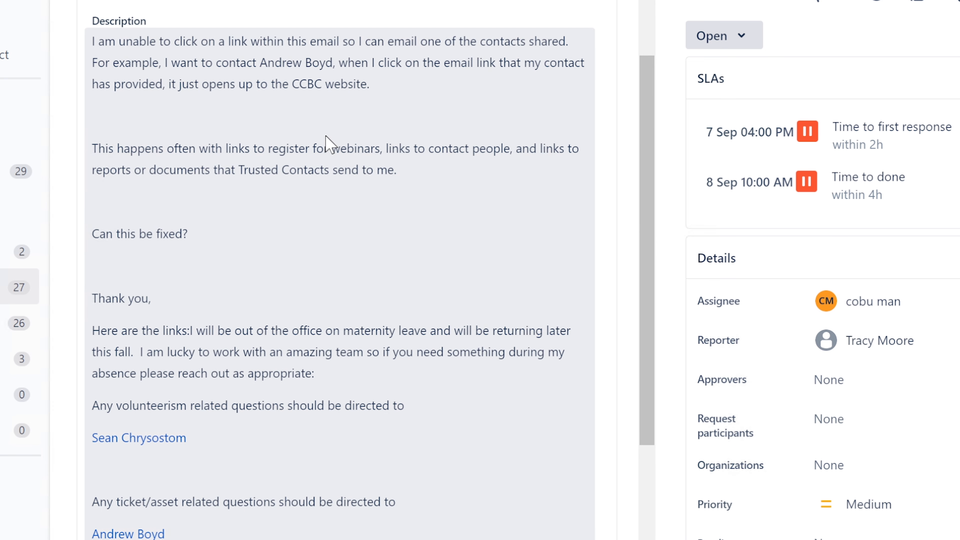
{"action": "scroll", "coordinate": [272, 130], "scroll_direction": "down", "scroll_amount": 3}
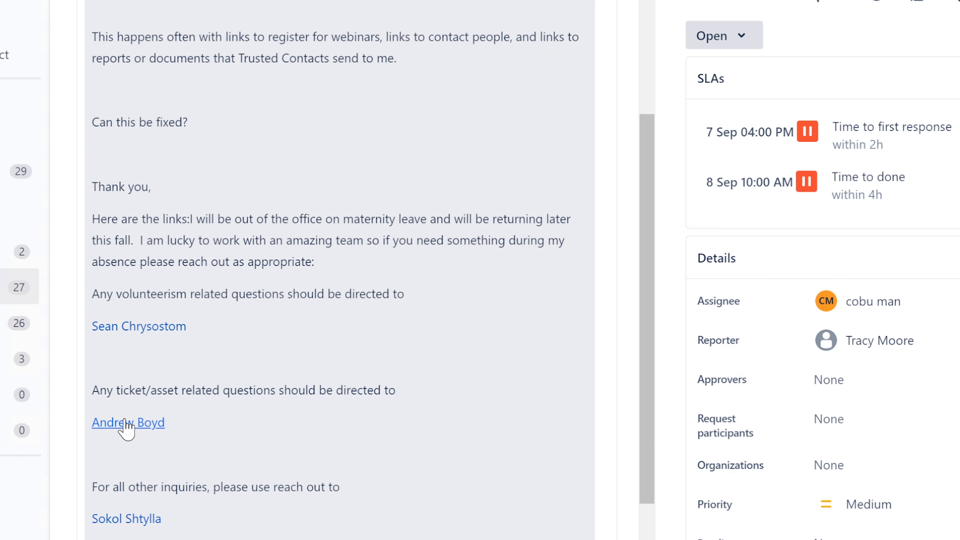
{"action": "scroll", "coordinate": [126, 427], "scroll_direction": "down", "scroll_amount": 3}
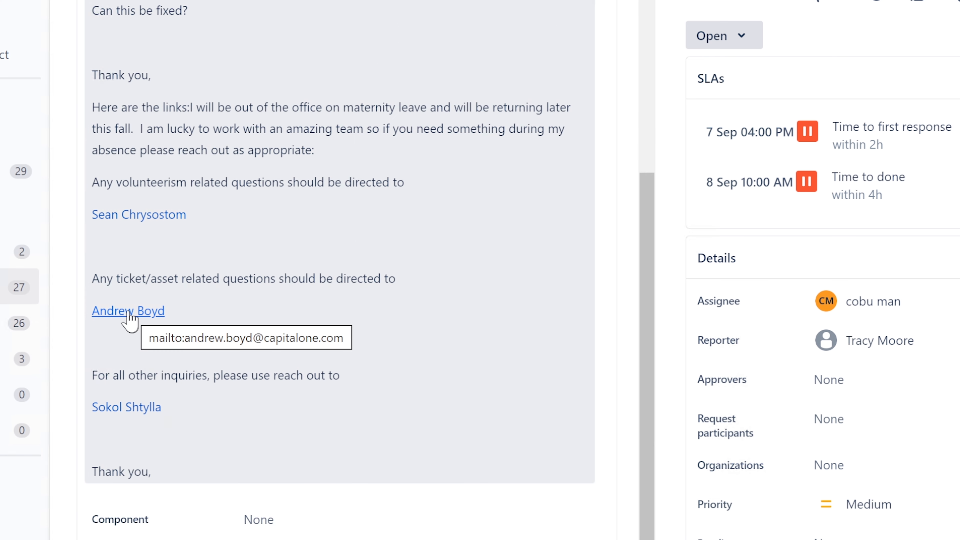
{"action": "left_click", "coordinate": [119, 316]}
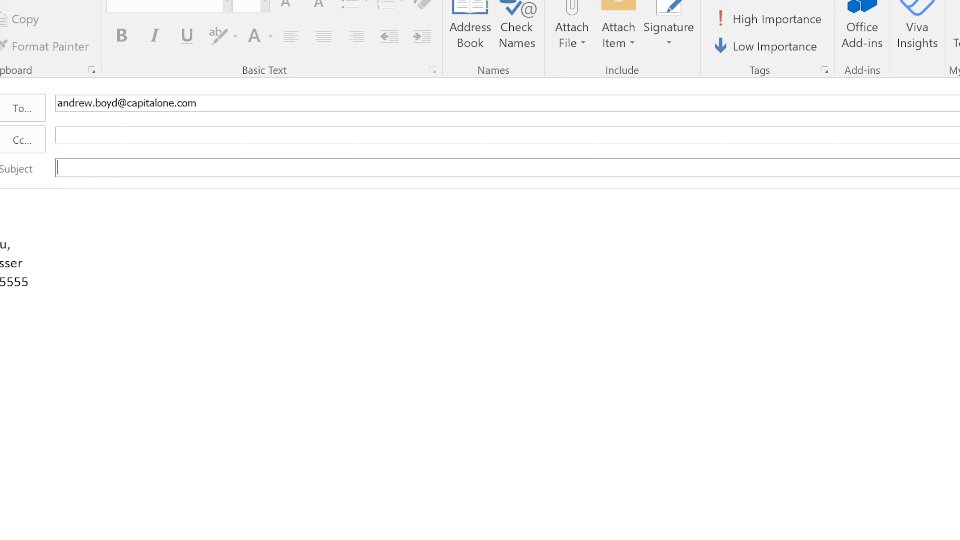
{"action": "key", "text": "Escape"}
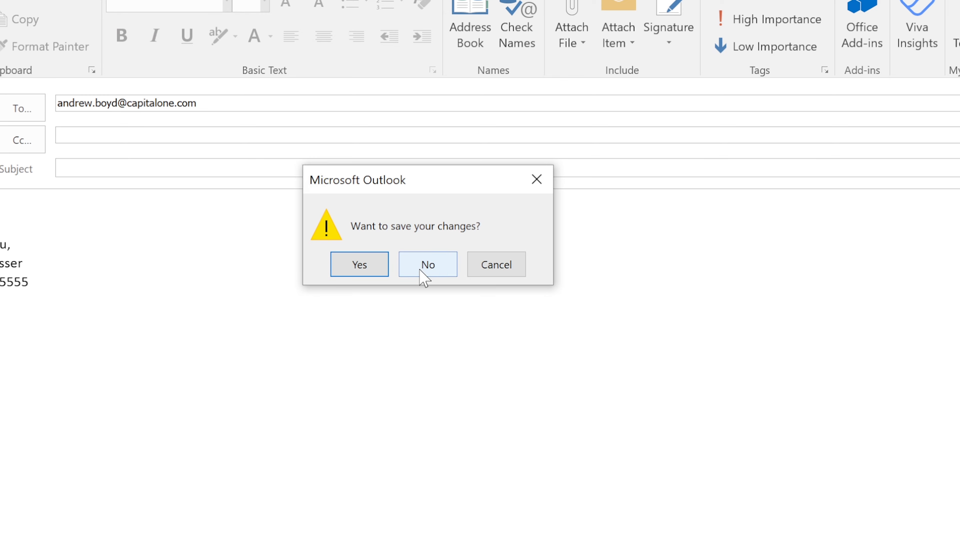
{"action": "left_click", "coordinate": [424, 265]}
{"action": "left_click_drag", "start_coordinate": [646, 236], "coordinate": [642, 110]}
Highlight the sentence about frequent link problems, then switch back to Default apps settings.
{"action": "left_click", "coordinate": [144, 150]}
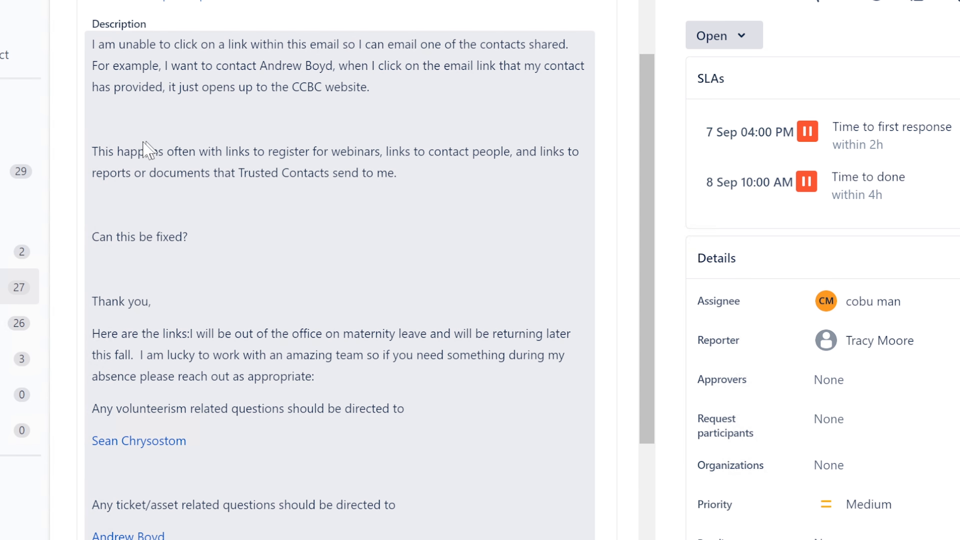
{"action": "left_click_drag", "start_coordinate": [91, 151], "coordinate": [471, 164]}
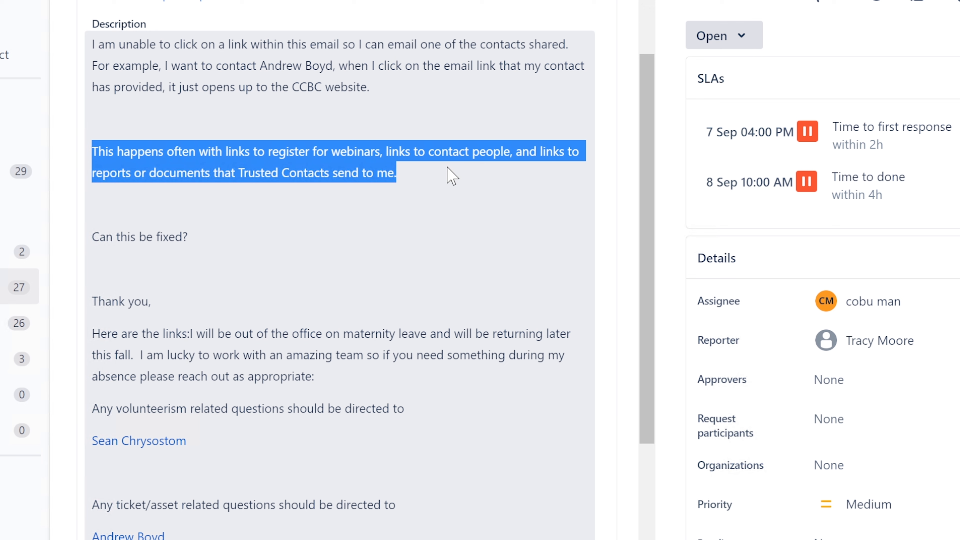
{"action": "left_click", "coordinate": [375, 152]}
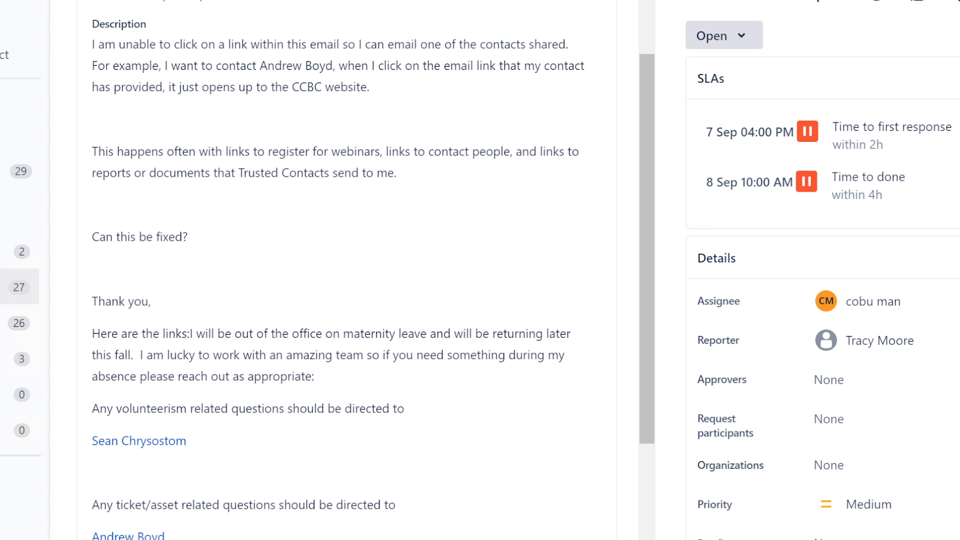
{"action": "key", "text": "alt+Tab"}
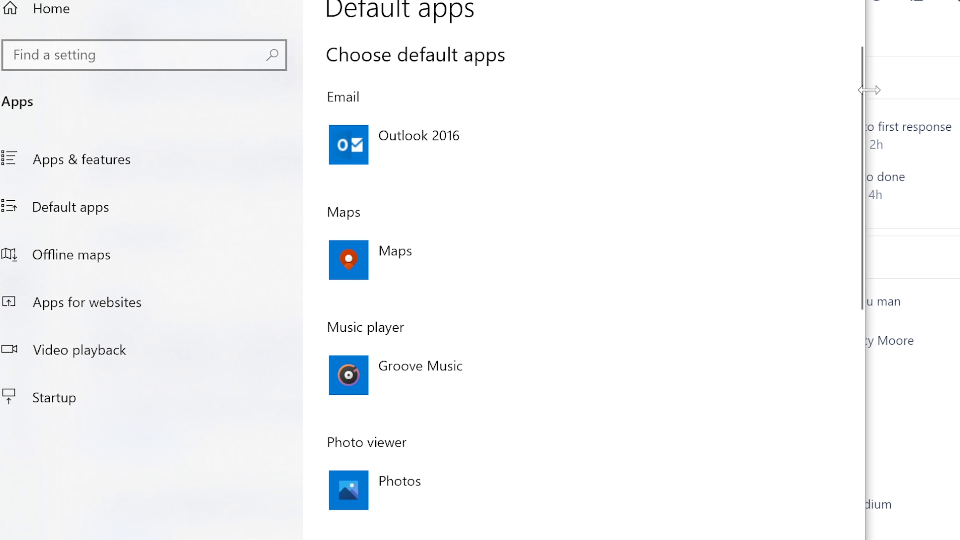
Review the Web browser choices, keep Microsoft Edge as default, and close Settings.
{"action": "left_click_drag", "start_coordinate": [858, 99], "coordinate": [835, 241]}
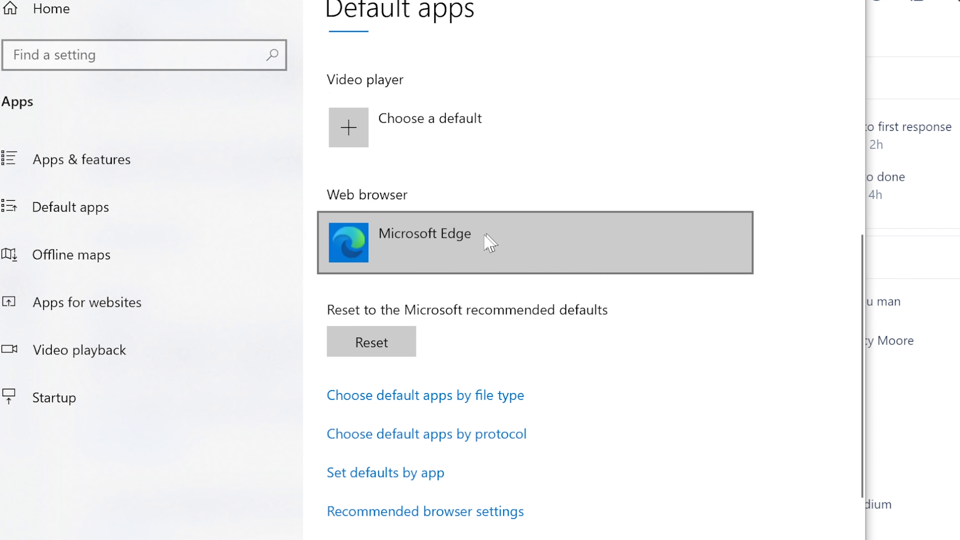
{"action": "left_click", "coordinate": [392, 242]}
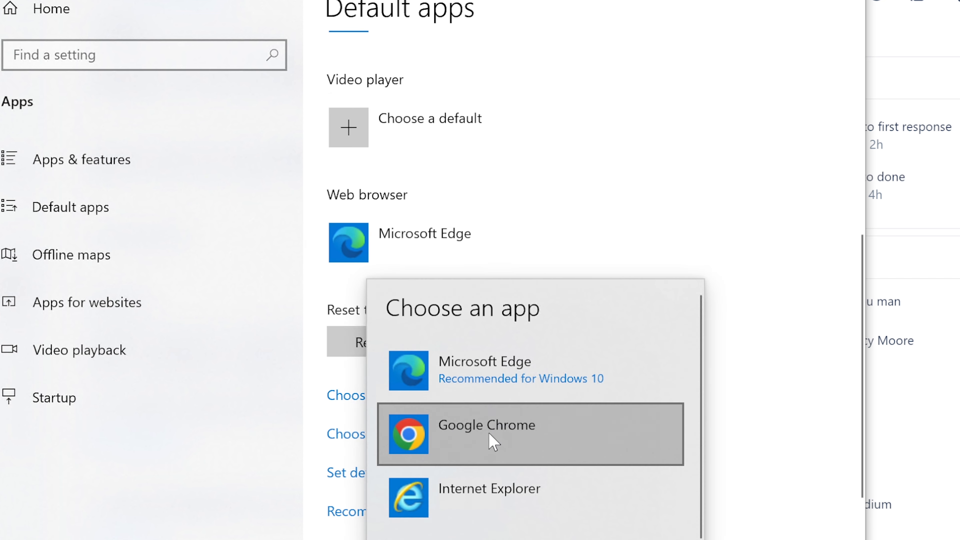
{"action": "left_click", "coordinate": [859, 276]}
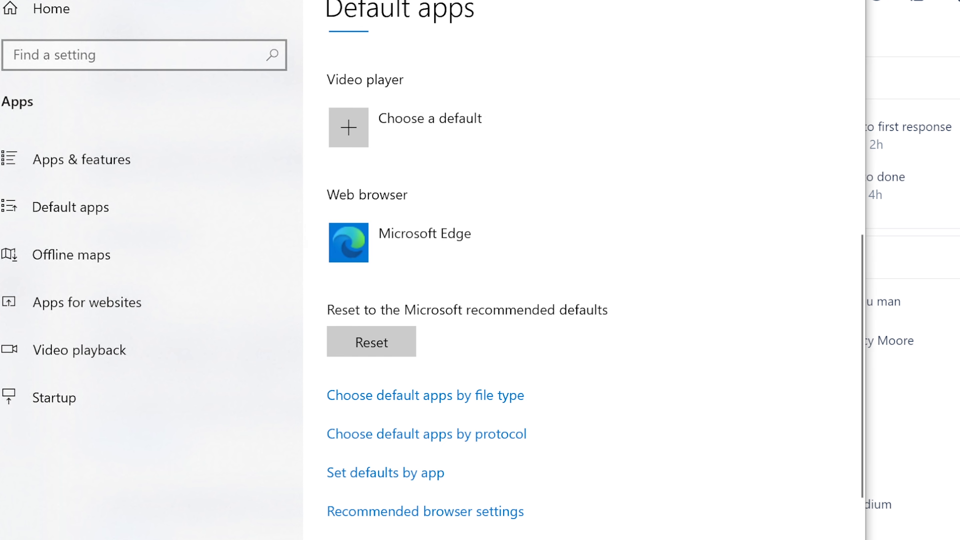
{"action": "left_click", "coordinate": [844, 1]}
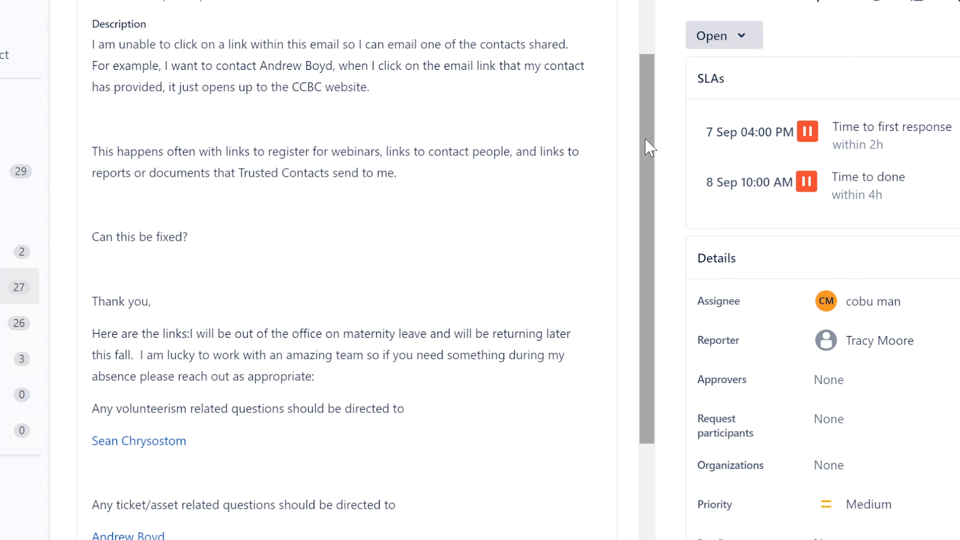
{"action": "left_click_drag", "start_coordinate": [645, 138], "coordinate": [645, 87]}
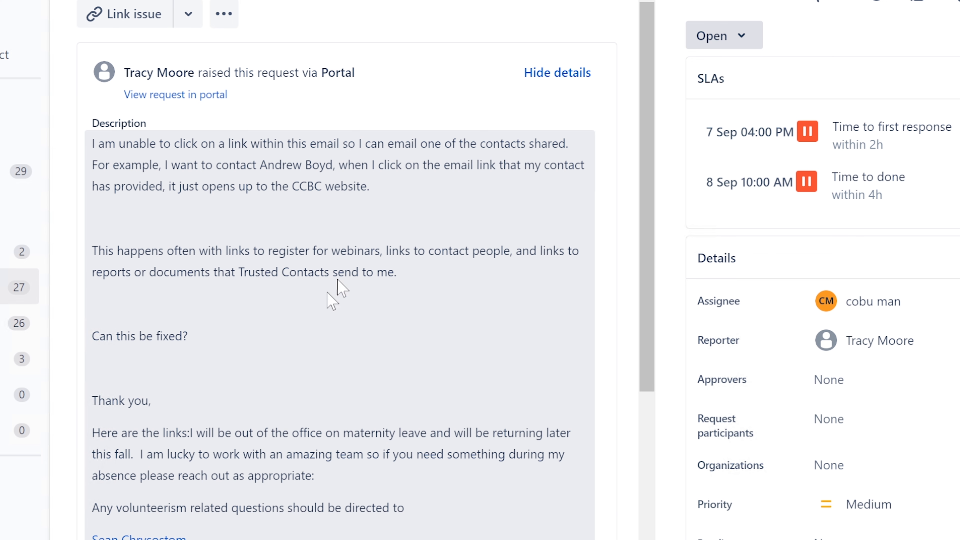
Inspect the contact mailto links and their right-click options, then leave the description editor unchanged.
{"action": "scroll", "coordinate": [133, 497], "scroll_direction": "down", "scroll_amount": 3}
{"action": "mouse_move", "coordinate": [133, 433]}
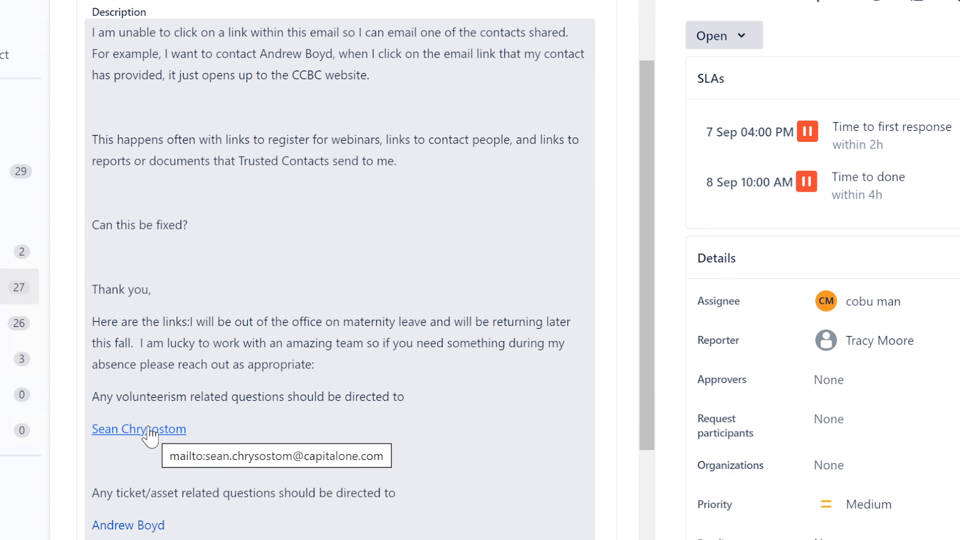
{"action": "scroll", "coordinate": [130, 440], "scroll_direction": "down", "scroll_amount": 3}
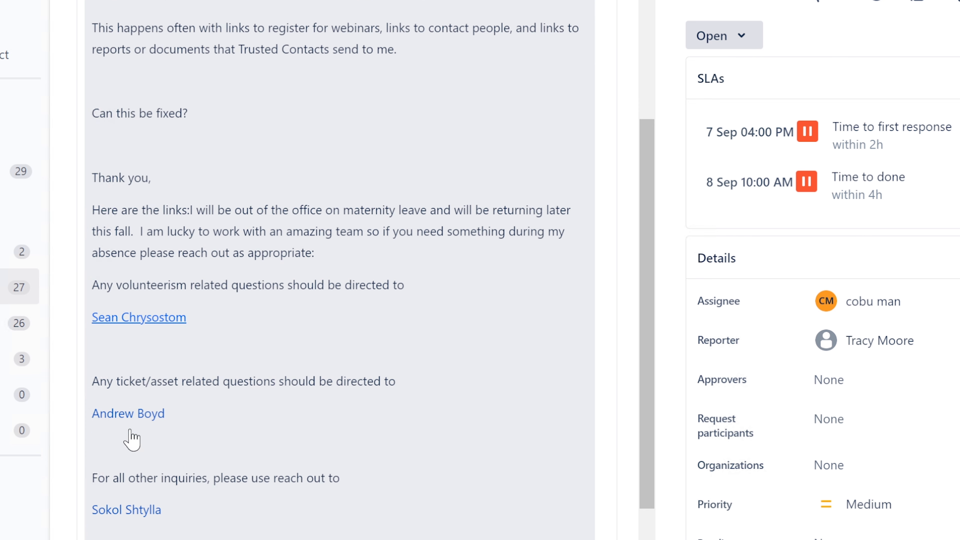
{"action": "mouse_move", "coordinate": [144, 329]}
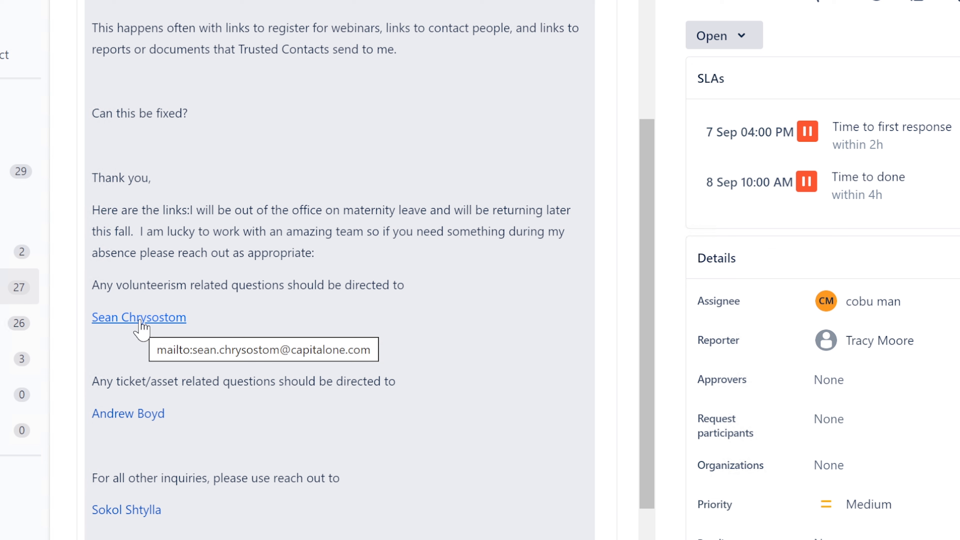
{"action": "right_click", "coordinate": [141, 318]}
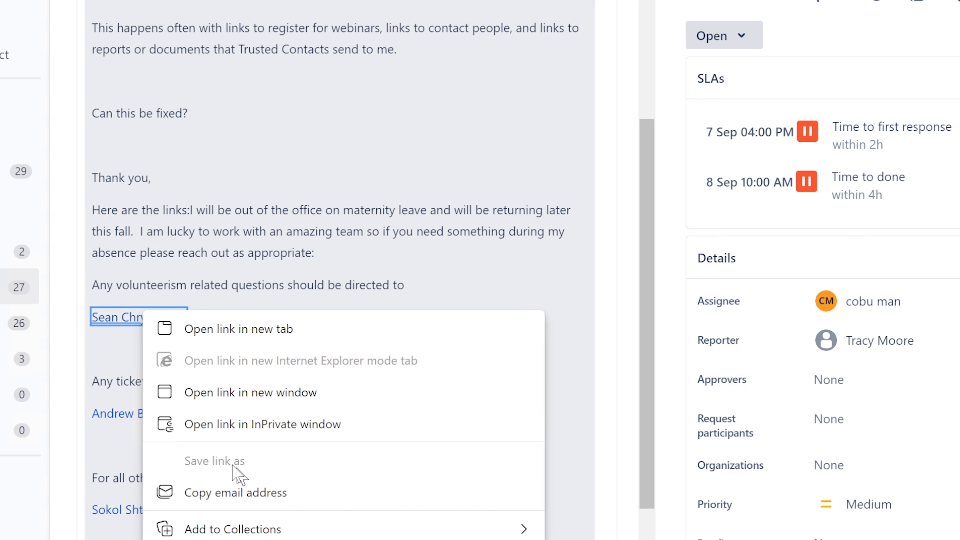
{"action": "left_click", "coordinate": [350, 212]}
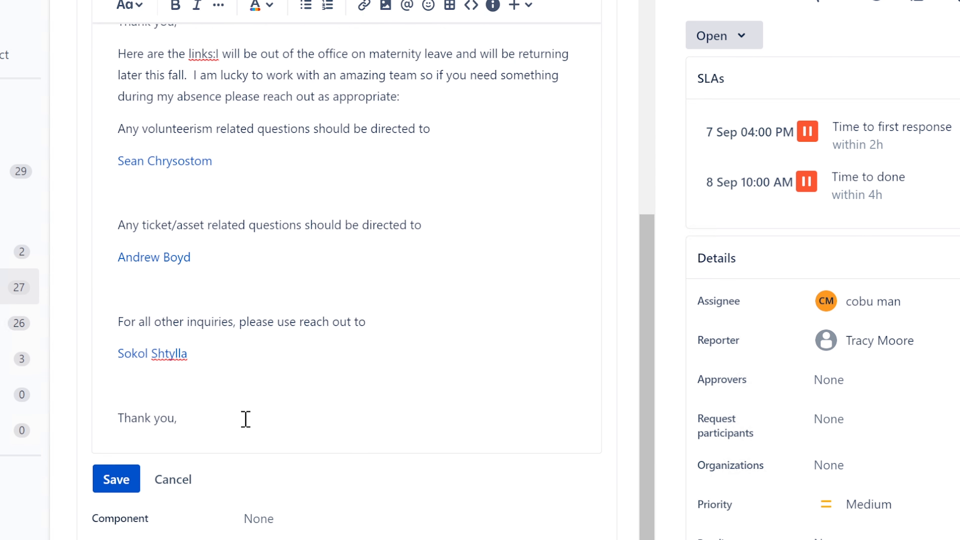
{"action": "left_click", "coordinate": [175, 480]}
Highlight the 'CCBC website' phrase, then scroll down to the blank Reply to customer editor.
{"action": "scroll", "coordinate": [372, 340], "scroll_direction": "up", "scroll_amount": 10}
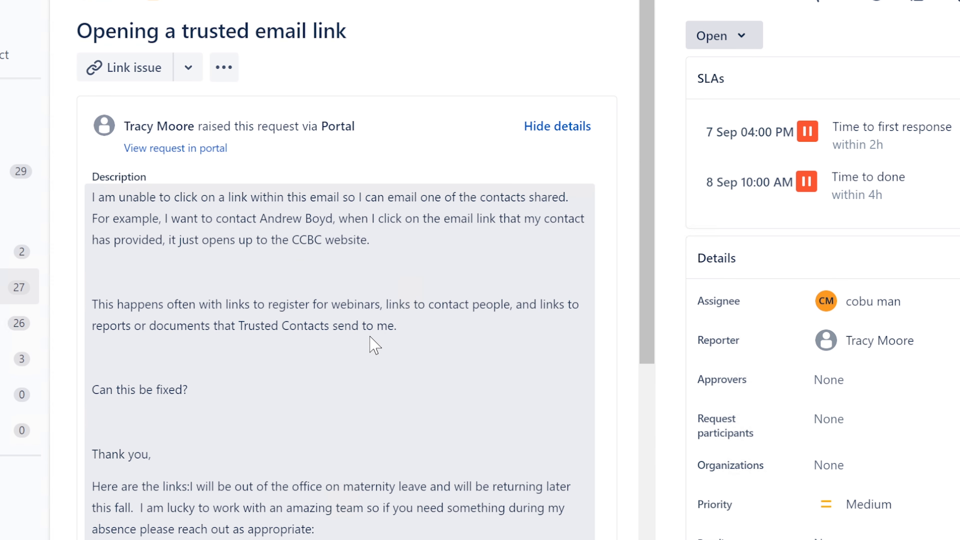
{"action": "left_click_drag", "start_coordinate": [295, 236], "coordinate": [369, 238]}
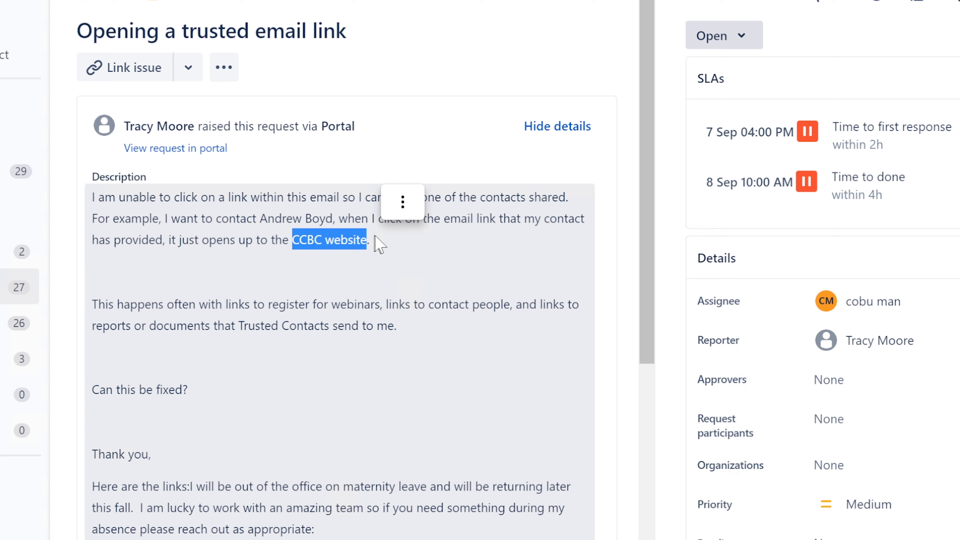
{"action": "left_click", "coordinate": [377, 238]}
{"action": "left_click_drag", "start_coordinate": [375, 242], "coordinate": [294, 237]}
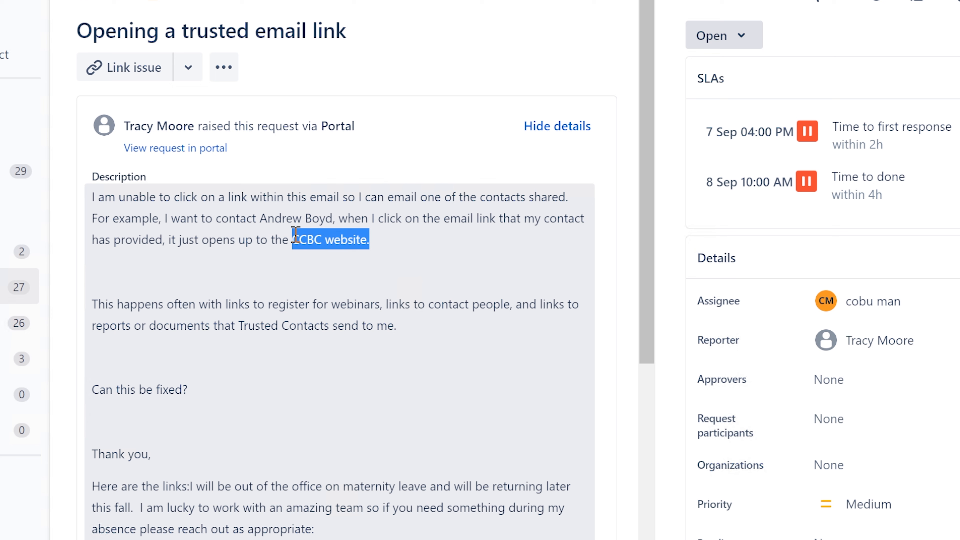
{"action": "left_click", "coordinate": [313, 222]}
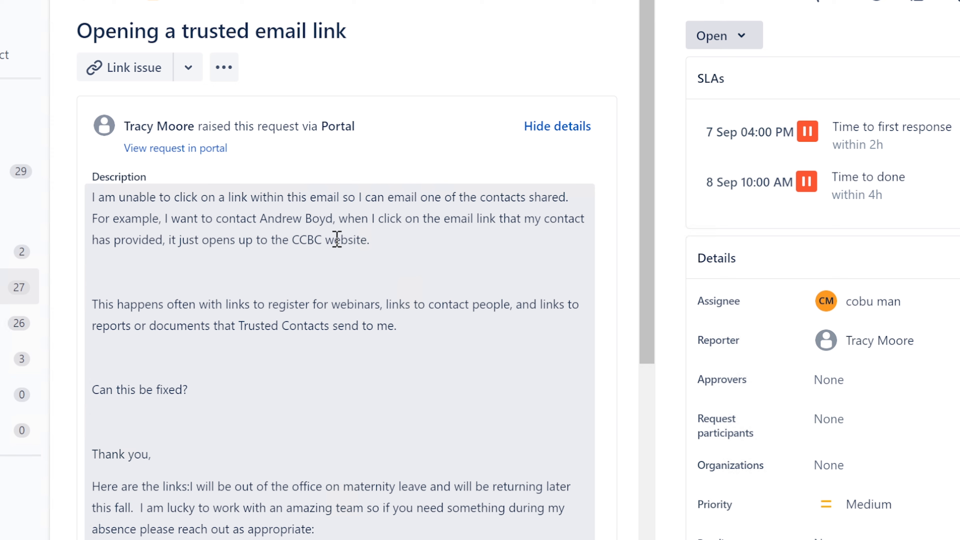
{"action": "scroll", "coordinate": [364, 295], "scroll_direction": "down", "scroll_amount": 5}
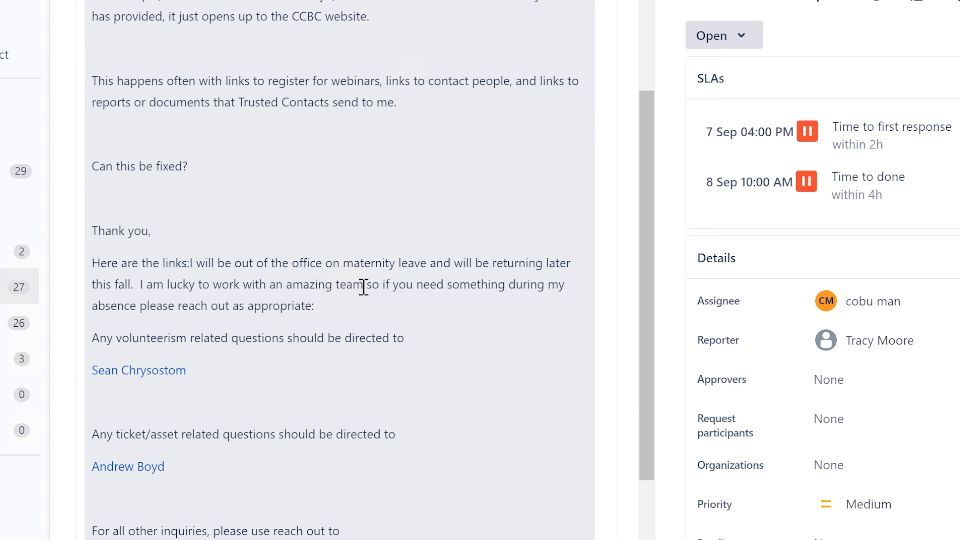
{"action": "scroll", "coordinate": [364, 288], "scroll_direction": "up", "scroll_amount": 5}
{"action": "scroll", "coordinate": [364, 293], "scroll_direction": "down", "scroll_amount": 13}
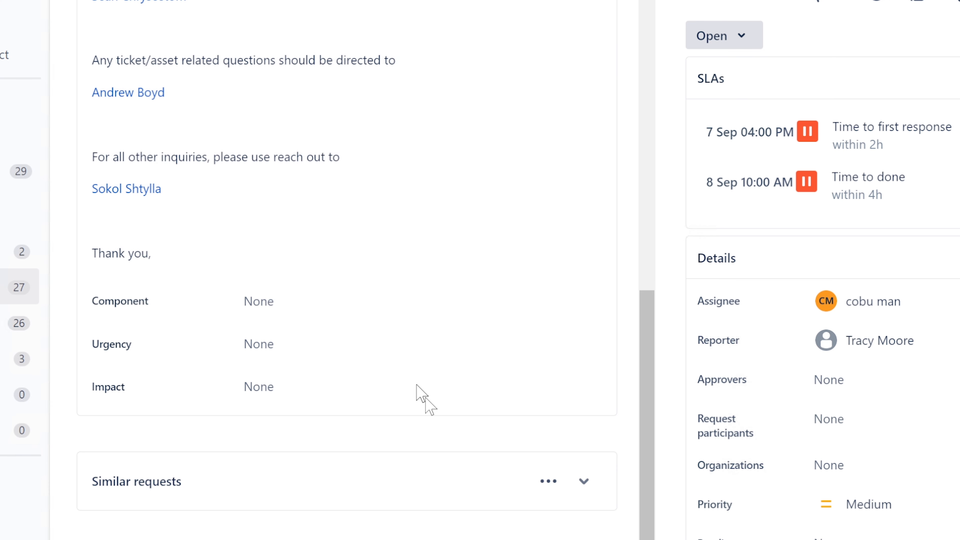
{"action": "scroll", "coordinate": [422, 397], "scroll_direction": "down", "scroll_amount": 3}
{"action": "scroll", "coordinate": [351, 497], "scroll_direction": "down", "scroll_amount": 1}
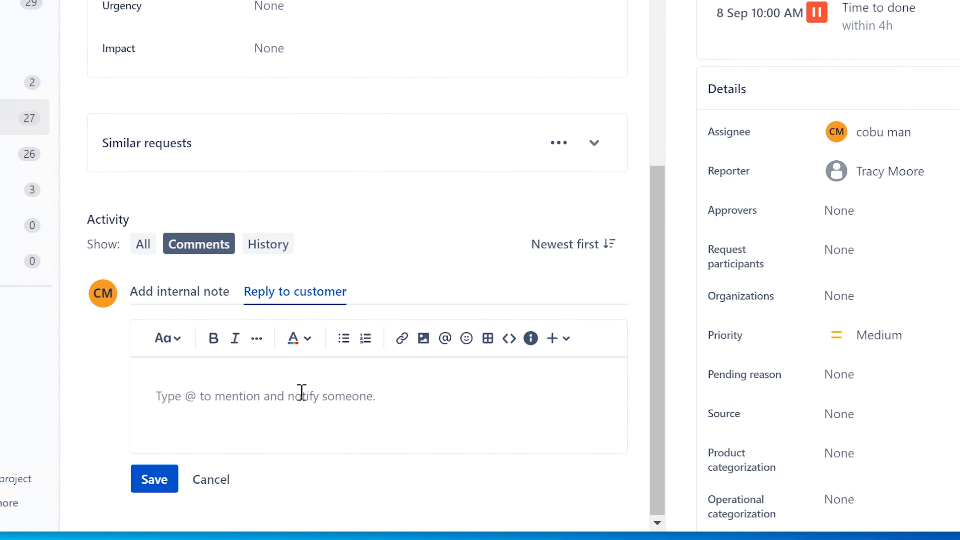
Type 'You con try to set default email client inside windows OS to open' in the reply.
{"action": "type", "text": "You co"}
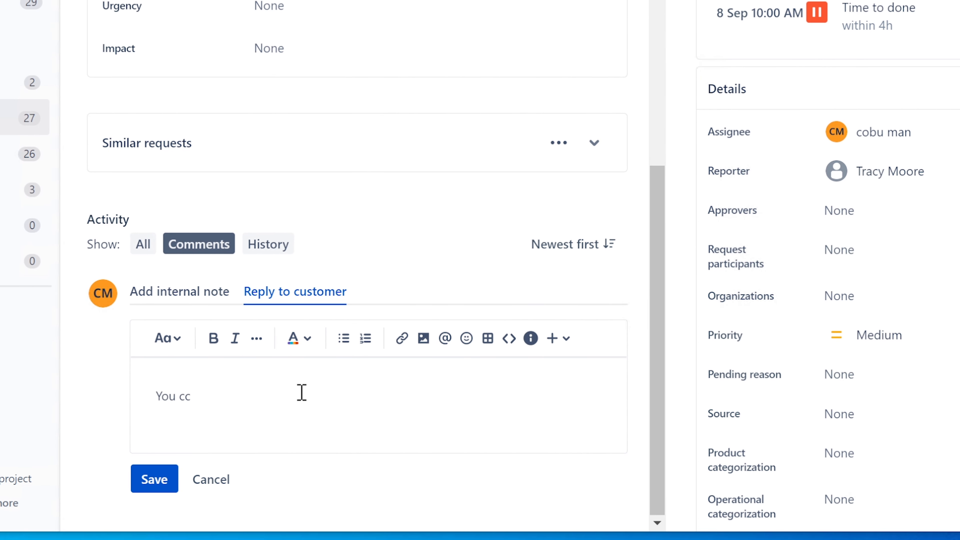
{"action": "type", "text": "n try to set defaul e"}
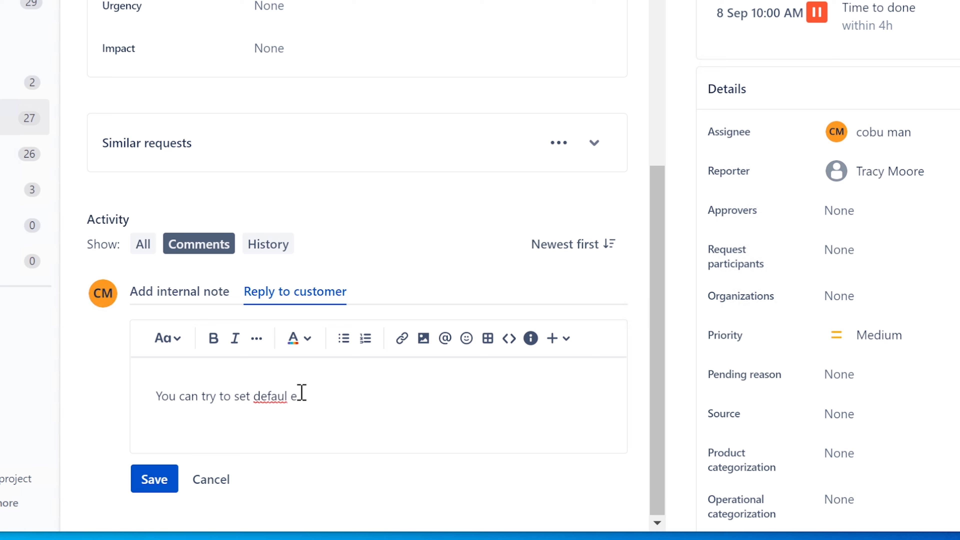
{"action": "key", "text": "BackSpace"}
{"action": "type", "text": "t email client ins"}
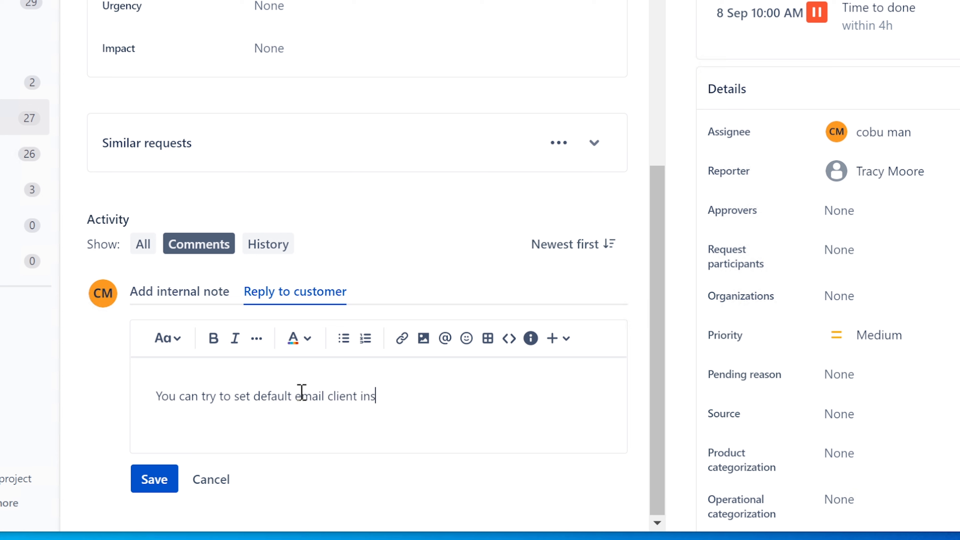
{"action": "type", "text": "ide windows OS to"}
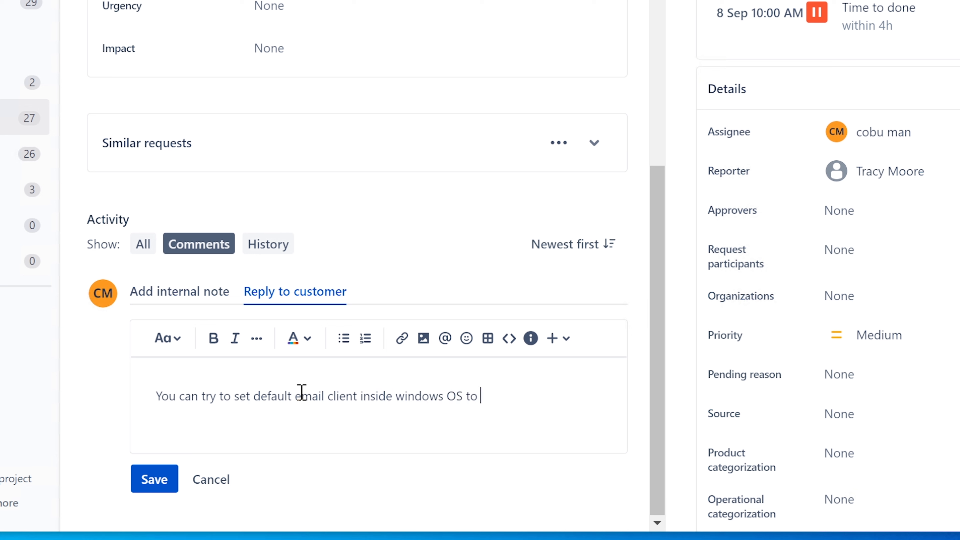
{"action": "type", "text": " open"}
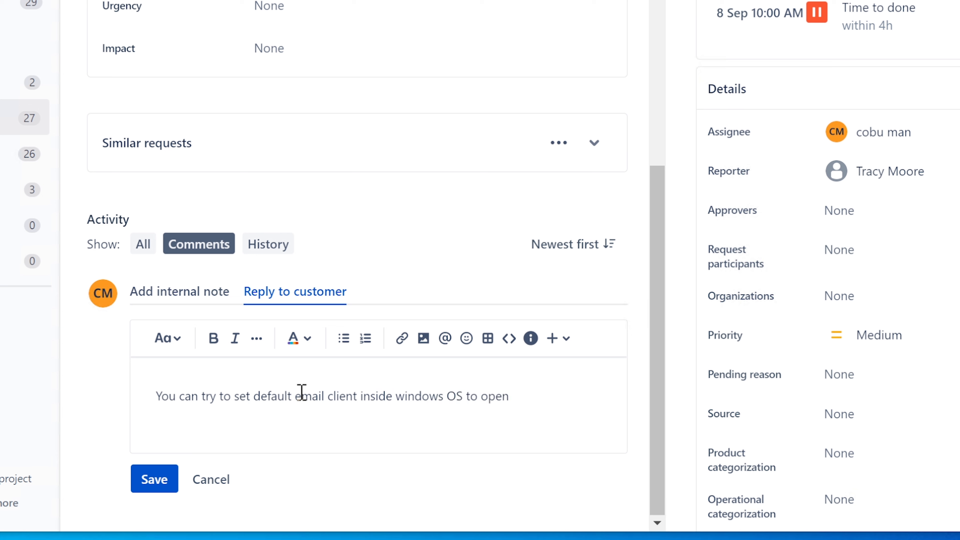
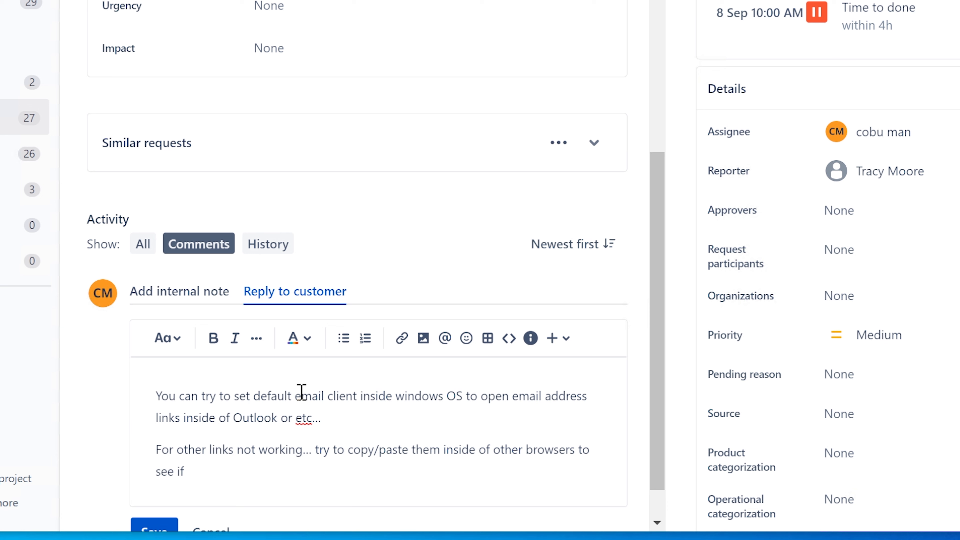
Finish the reply, asking whether the company you work for is blocking external links.
{"action": "type", "text": "he security for the"}
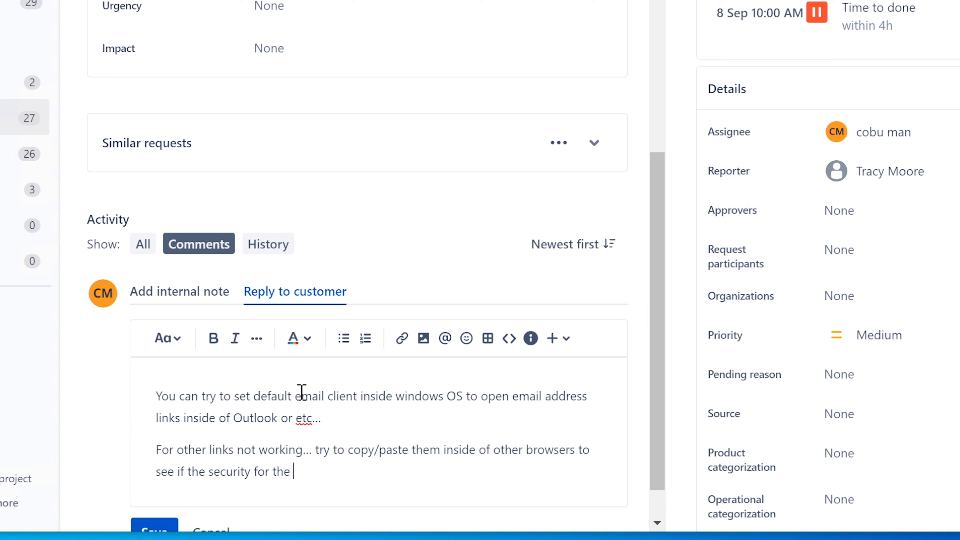
{"action": "type", "text": "mpany you wor"}
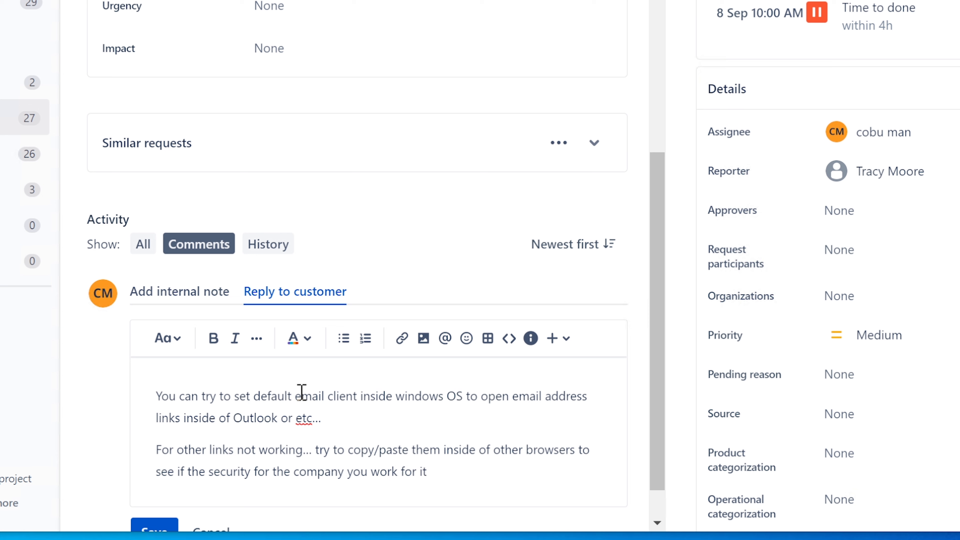
{"action": "type", "text": "k for is blocking exten"}
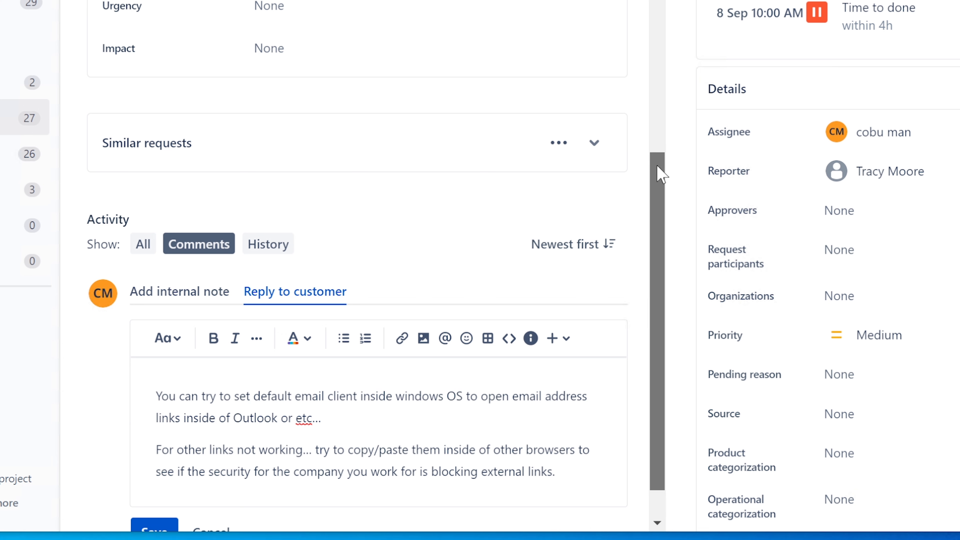
{"action": "scroll", "coordinate": [660, 174], "scroll_direction": "down", "scroll_amount": 2}
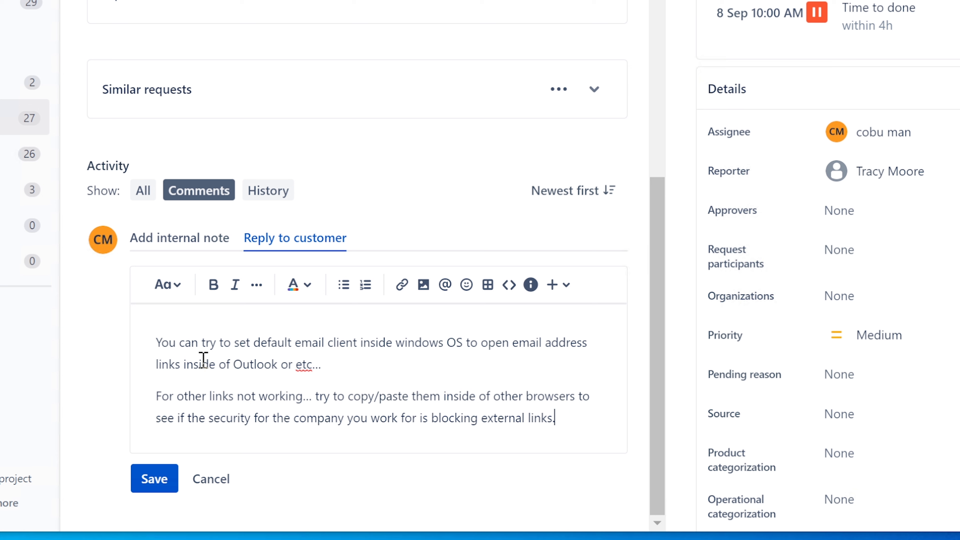
Review both paragraphs of the reply and save it to the customer.
{"action": "left_click_drag", "start_coordinate": [158, 342], "coordinate": [361, 358]}
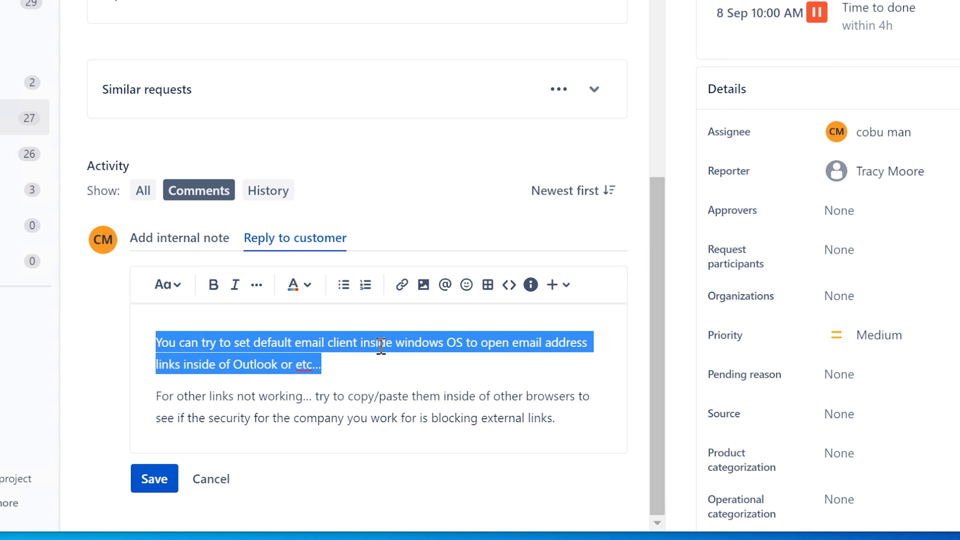
{"action": "left_click", "coordinate": [381, 346]}
{"action": "left_click_drag", "start_coordinate": [448, 344], "coordinate": [492, 371]}
{"action": "left_click", "coordinate": [340, 366]}
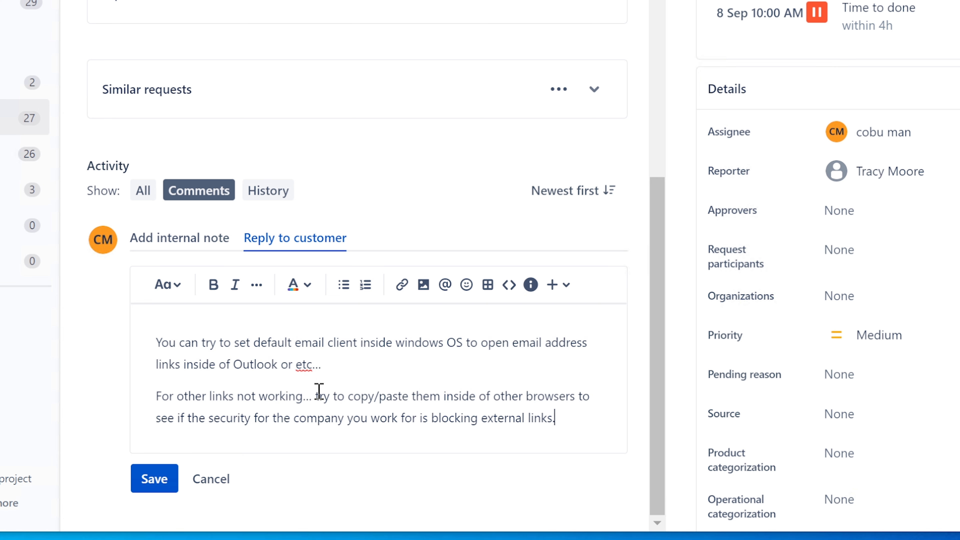
{"action": "left_click_drag", "start_coordinate": [379, 396], "coordinate": [587, 417]}
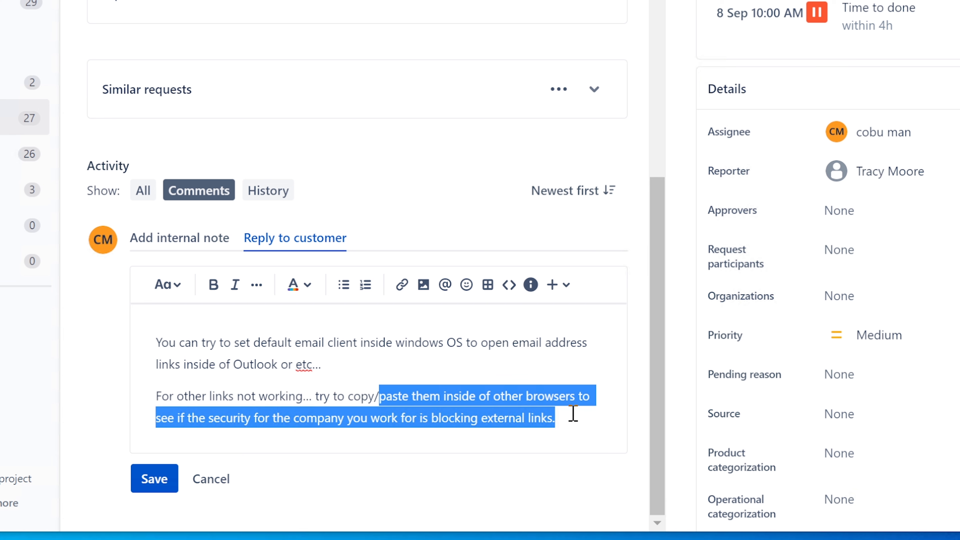
{"action": "left_click", "coordinate": [525, 397]}
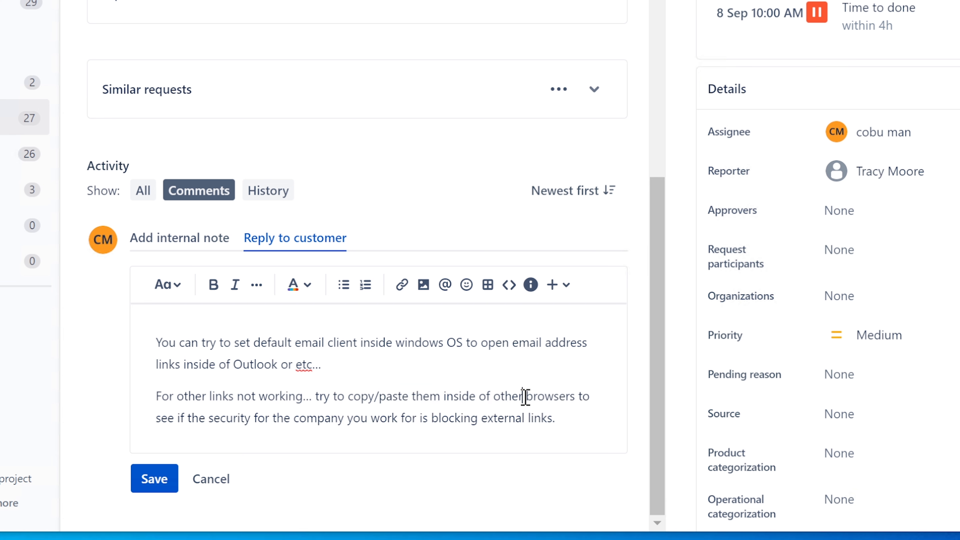
{"action": "left_click", "coordinate": [155, 479]}
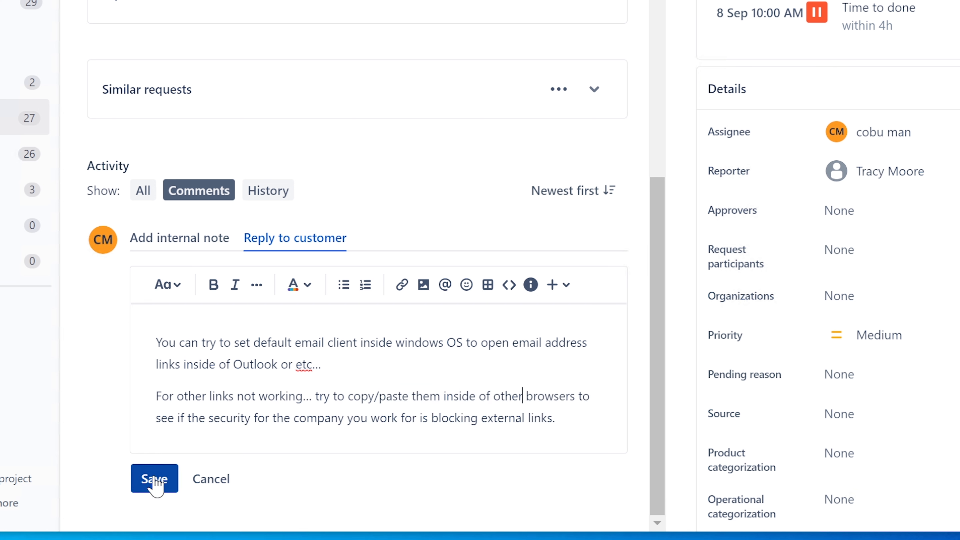
Go back to the Unassigned issues queue, open ISD-204, and assign it to yourself.
{"action": "scroll", "coordinate": [424, 376], "scroll_direction": "up", "scroll_amount": 10}
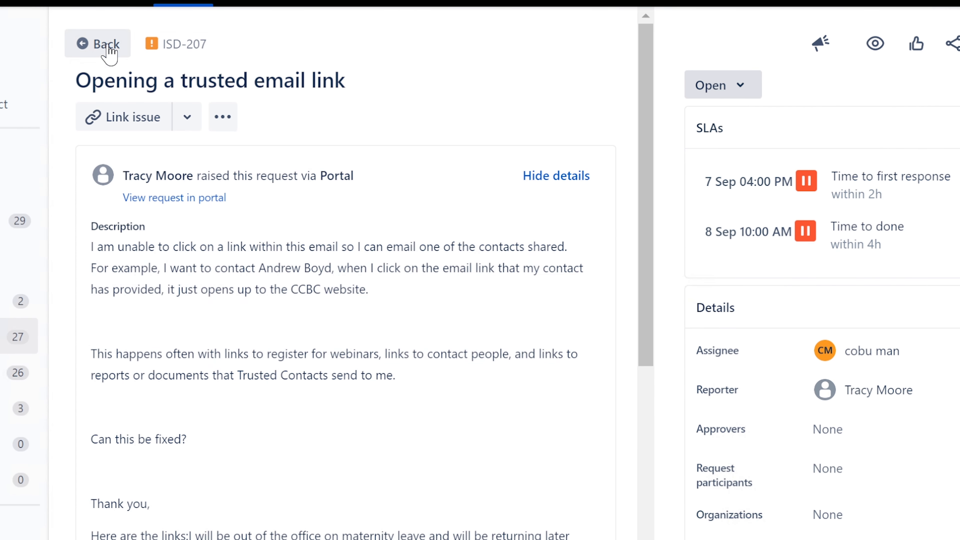
{"action": "left_click", "coordinate": [108, 45]}
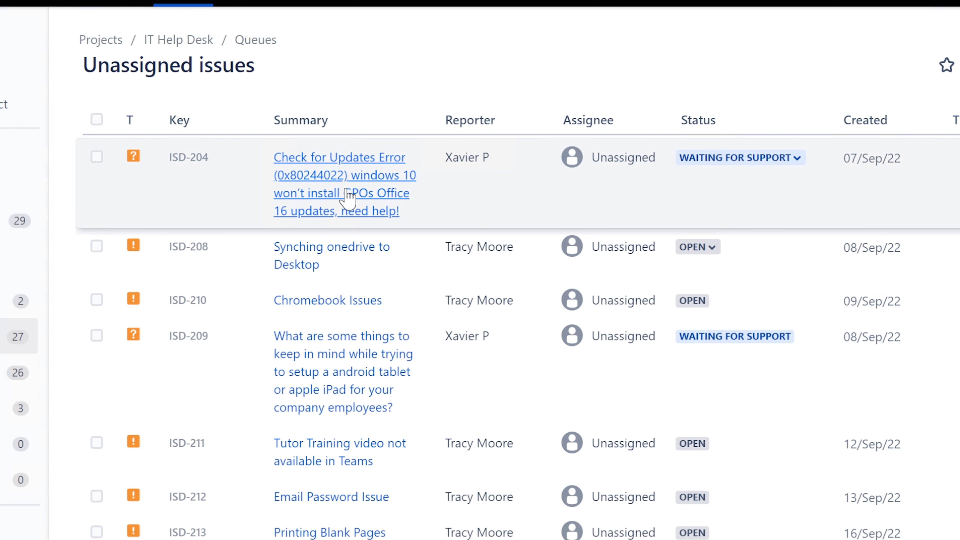
{"action": "left_click", "coordinate": [354, 175]}
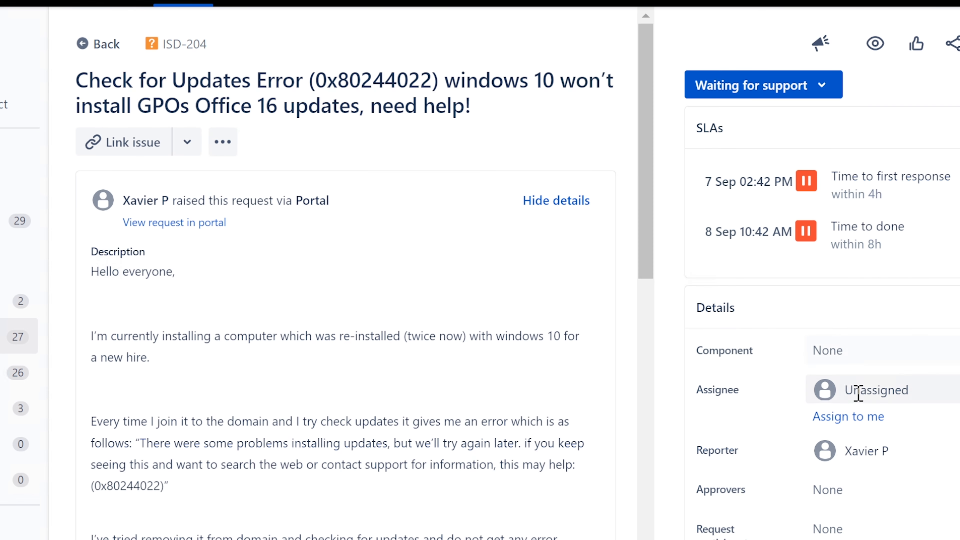
{"action": "left_click", "coordinate": [848, 416]}
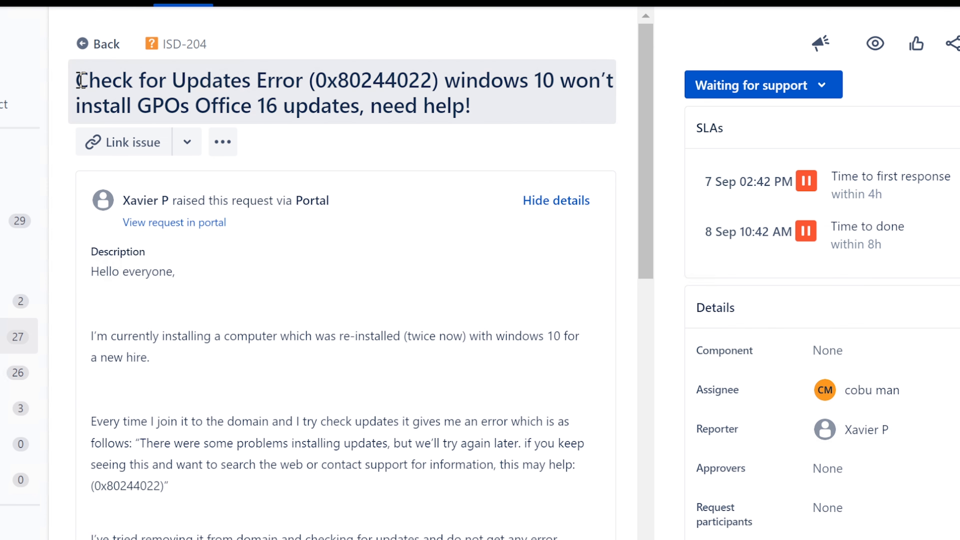
Read through the ISD-204 title and the description about the reinstalled computer joining the domain, leaving both unchanged.
{"action": "left_click_drag", "start_coordinate": [81, 80], "coordinate": [542, 106]}
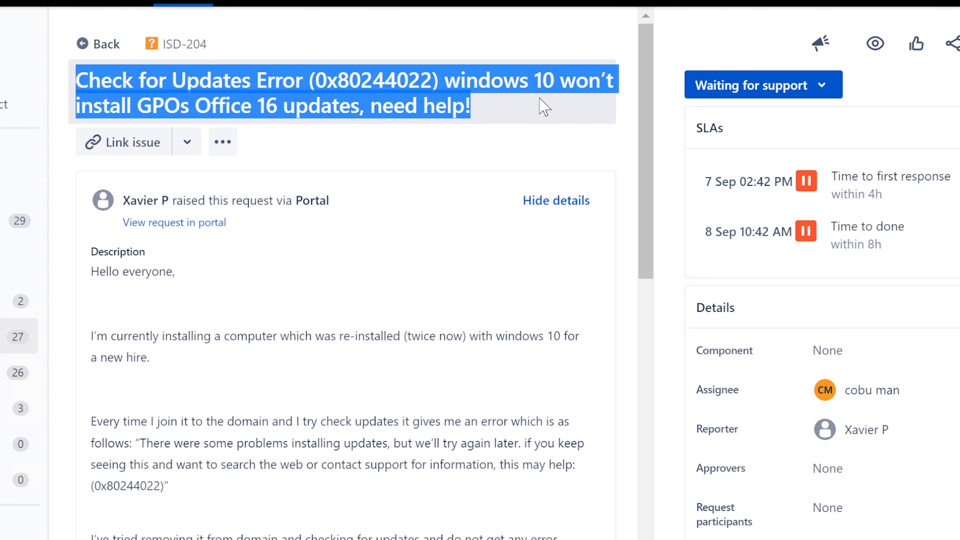
{"action": "left_click", "coordinate": [333, 100]}
{"action": "left_click", "coordinate": [555, 100]}
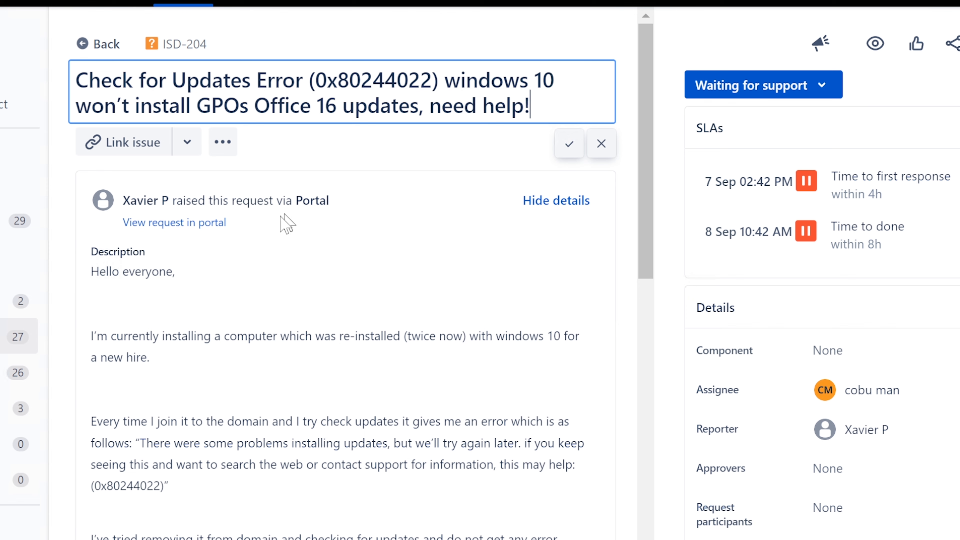
{"action": "left_click", "coordinate": [195, 350]}
{"action": "left_click_drag", "start_coordinate": [90, 272], "coordinate": [179, 269]}
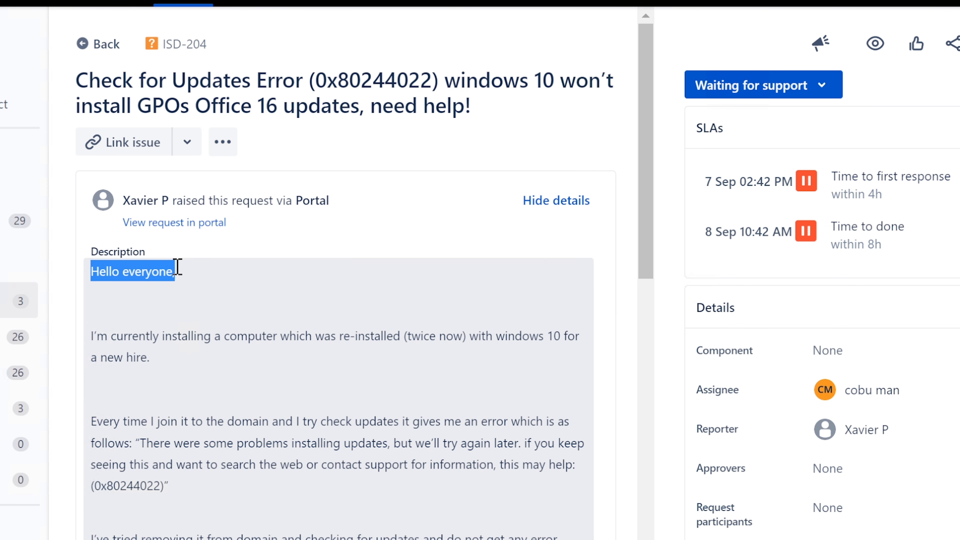
{"action": "left_click", "coordinate": [107, 333]}
{"action": "left_click_drag", "start_coordinate": [90, 336], "coordinate": [510, 358]}
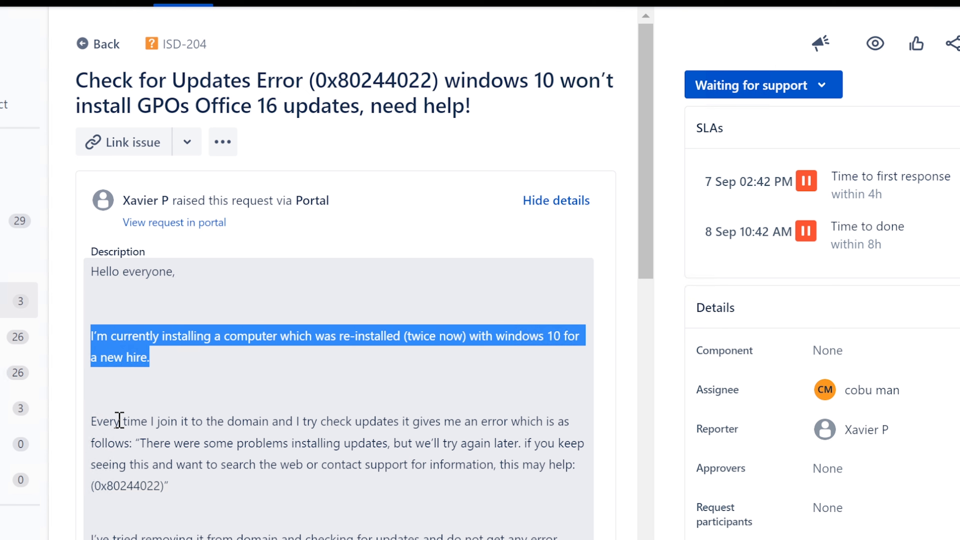
{"action": "left_click", "coordinate": [111, 421]}
{"action": "left_click_drag", "start_coordinate": [96, 421], "coordinate": [406, 414]}
{"action": "left_click", "coordinate": [139, 435]}
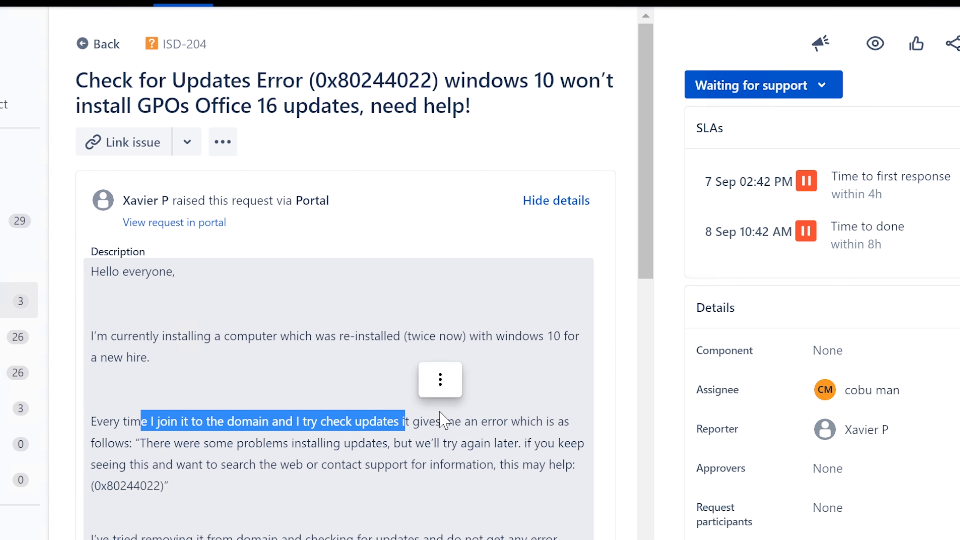
{"action": "left_click", "coordinate": [444, 421]}
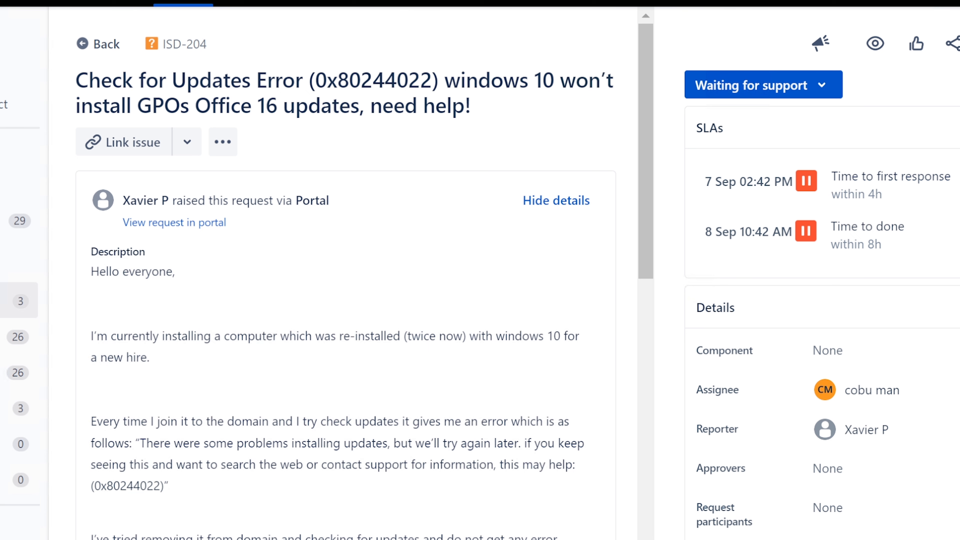
Launch the System Information app from Windows search.
{"action": "key", "text": "super+s"}
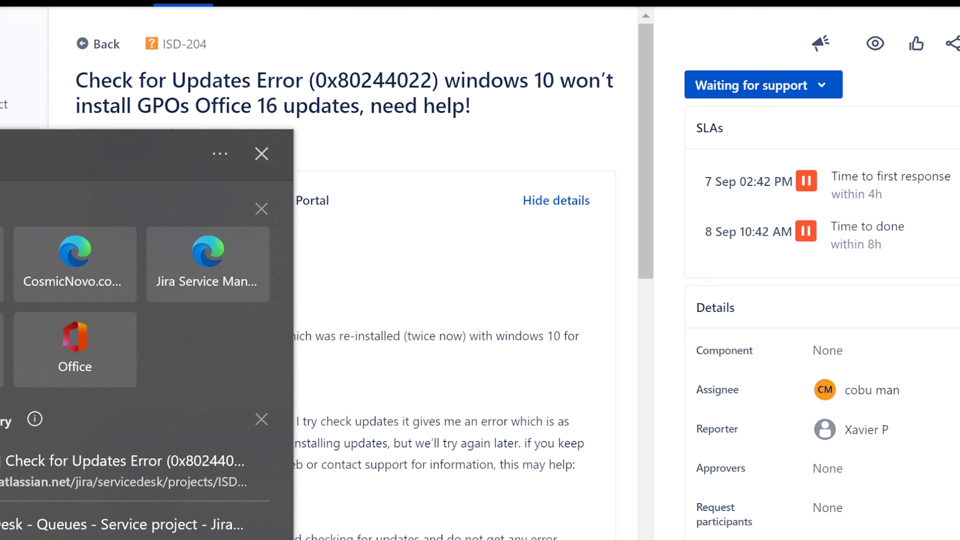
{"action": "type", "text": "sys"}
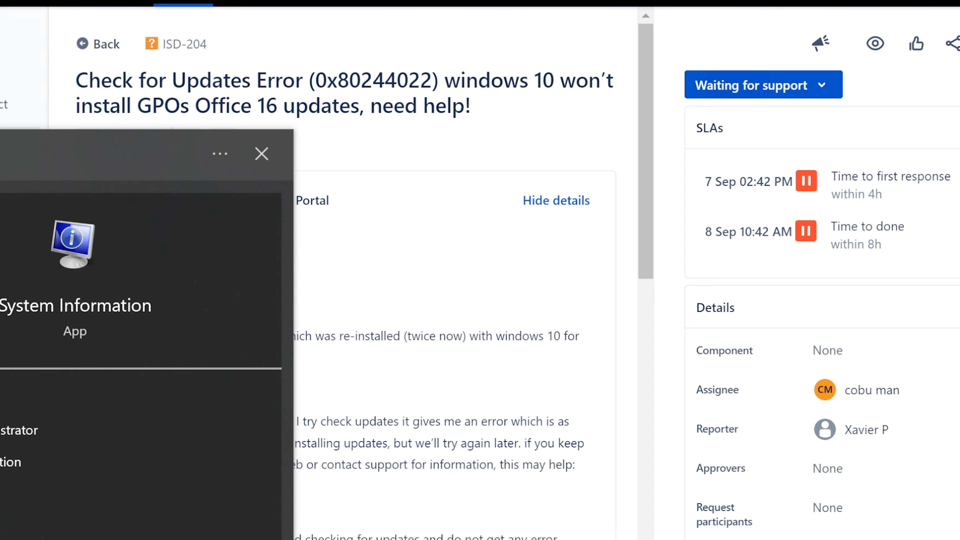
{"action": "key", "text": "Return"}
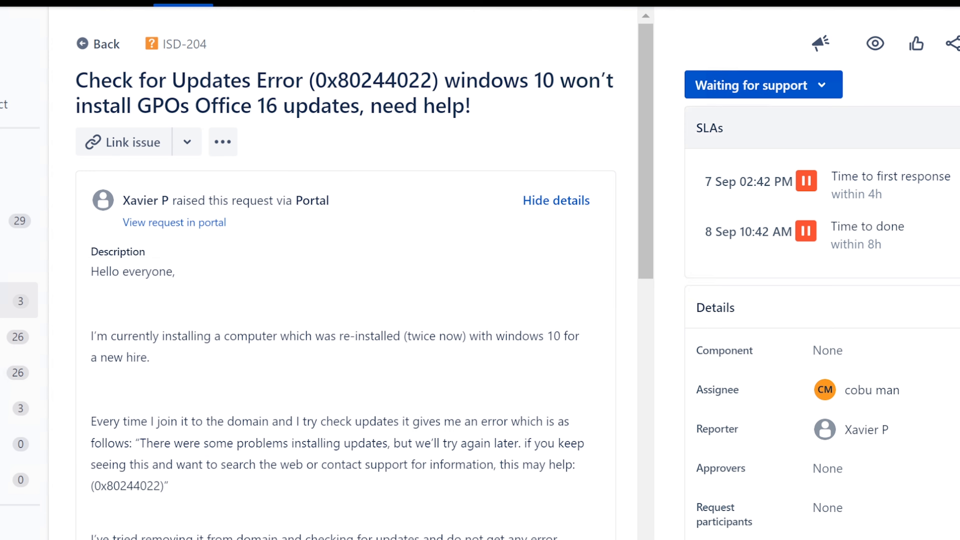
Open System from Control Panel and scroll the About page down to Related settings.
{"action": "key", "text": "super+s"}
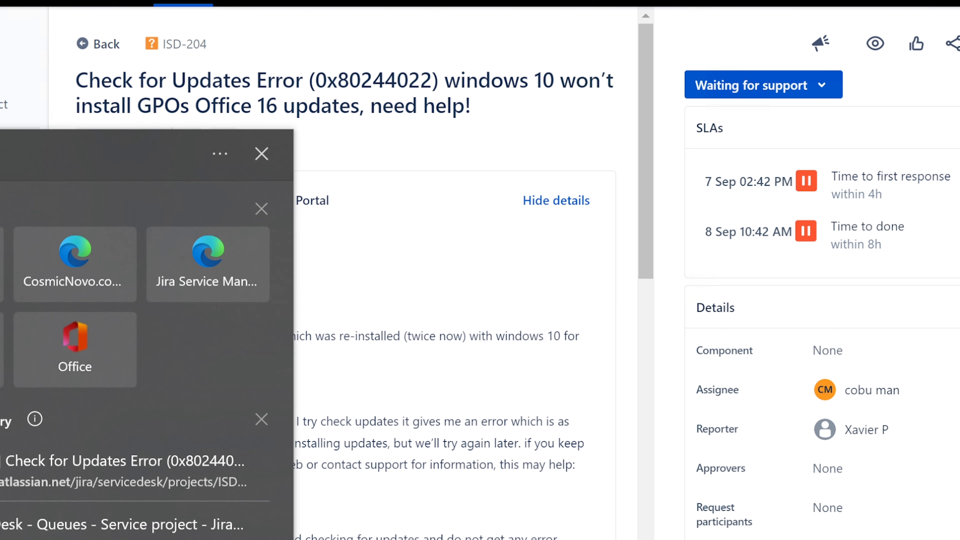
{"action": "type", "text": "c"}
{"action": "key", "text": "Return"}
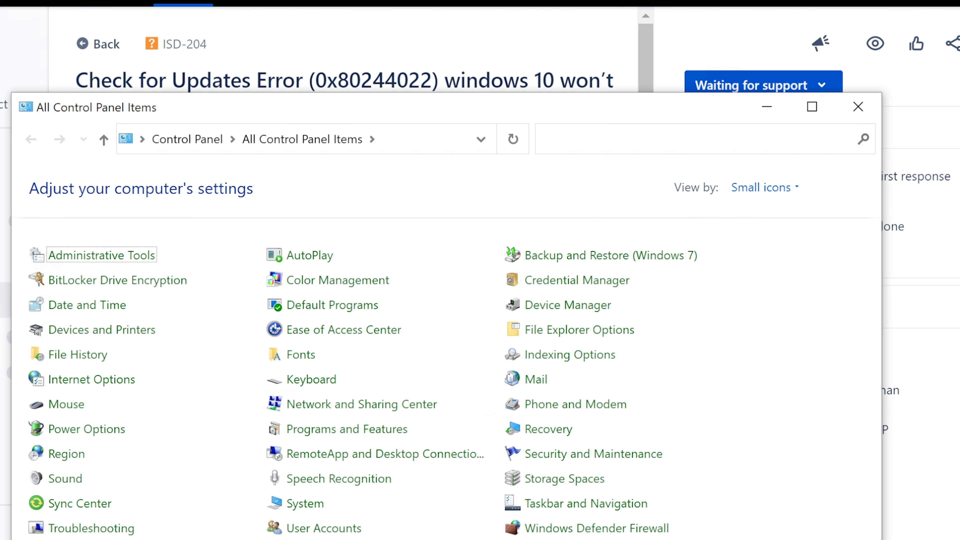
{"action": "left_click", "coordinate": [307, 505]}
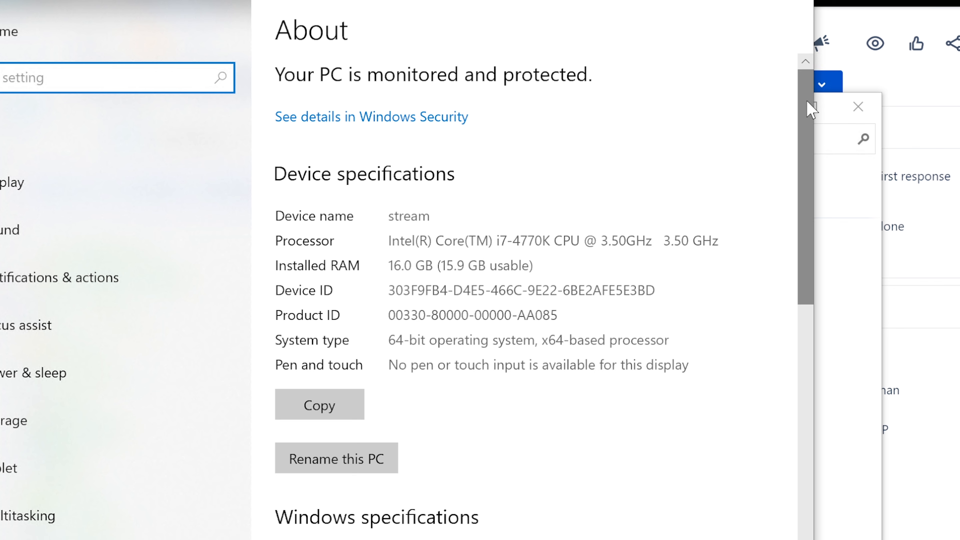
{"action": "left_click_drag", "start_coordinate": [806, 100], "coordinate": [764, 77]}
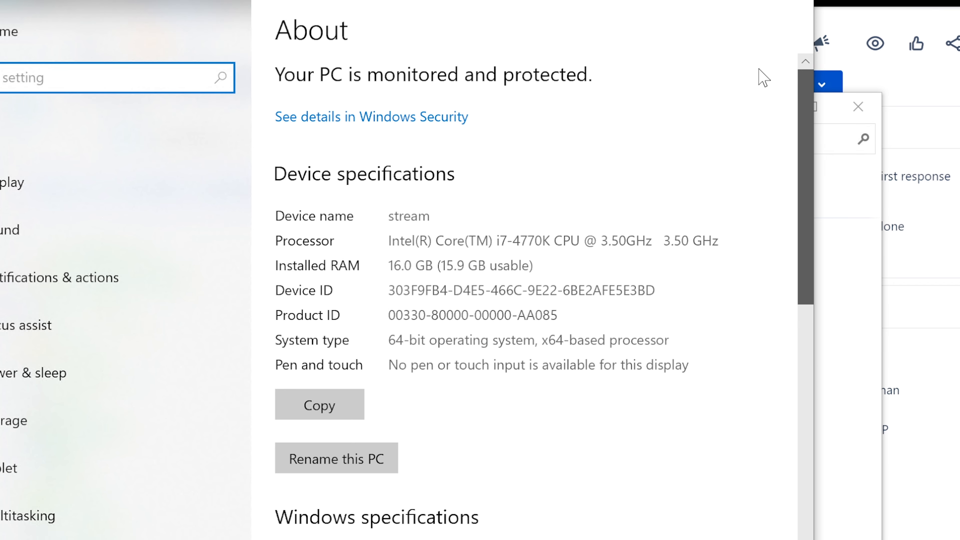
{"action": "left_click_drag", "start_coordinate": [764, 77], "coordinate": [776, 388]}
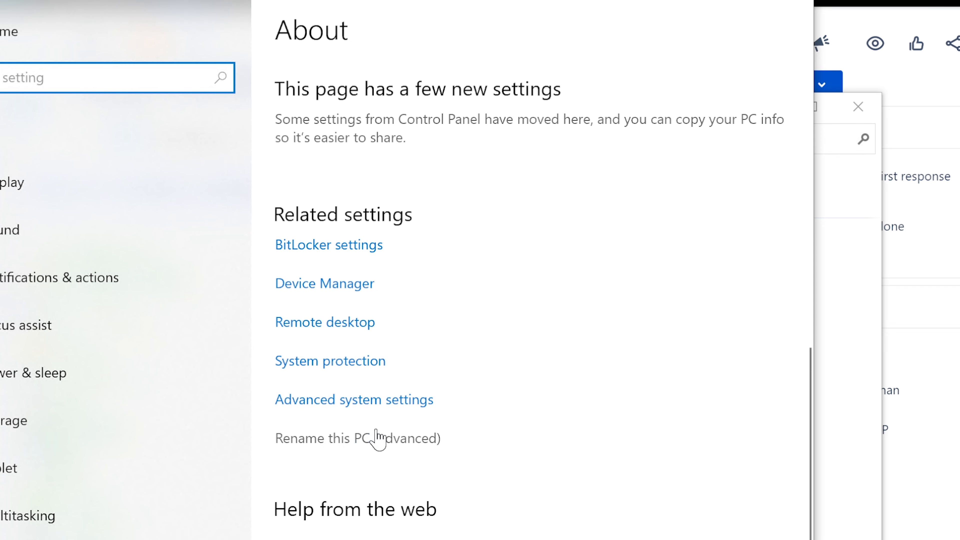
Open Rename this PC (advanced), approving the admin prompt with the administrator password.
{"action": "left_click", "coordinate": [374, 438]}
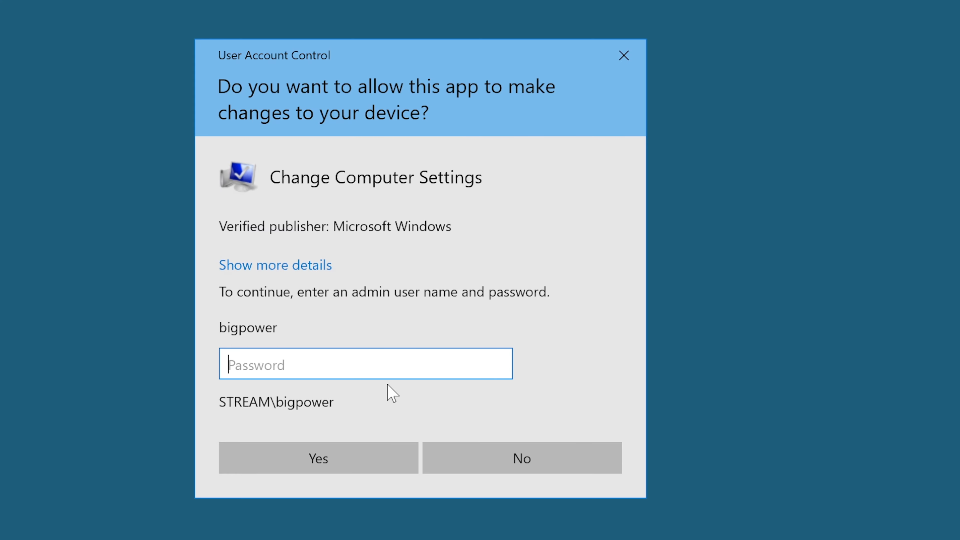
{"action": "type", "text": "•••••••"}
{"action": "key", "text": "Return"}
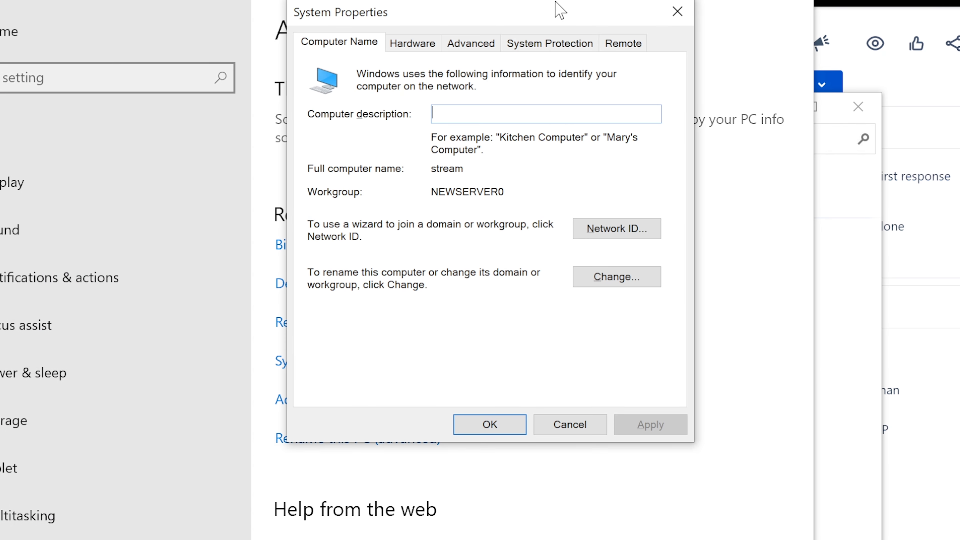
{"action": "left_click_drag", "start_coordinate": [526, 22], "coordinate": [450, 0]}
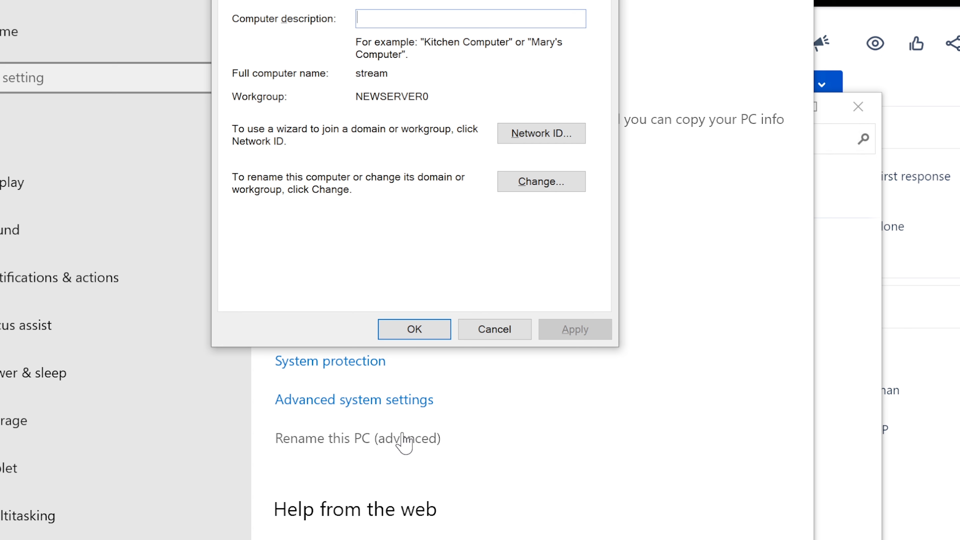
Open Advanced system settings with administrator approval and reposition the System Properties dialog.
{"action": "left_click", "coordinate": [359, 402]}
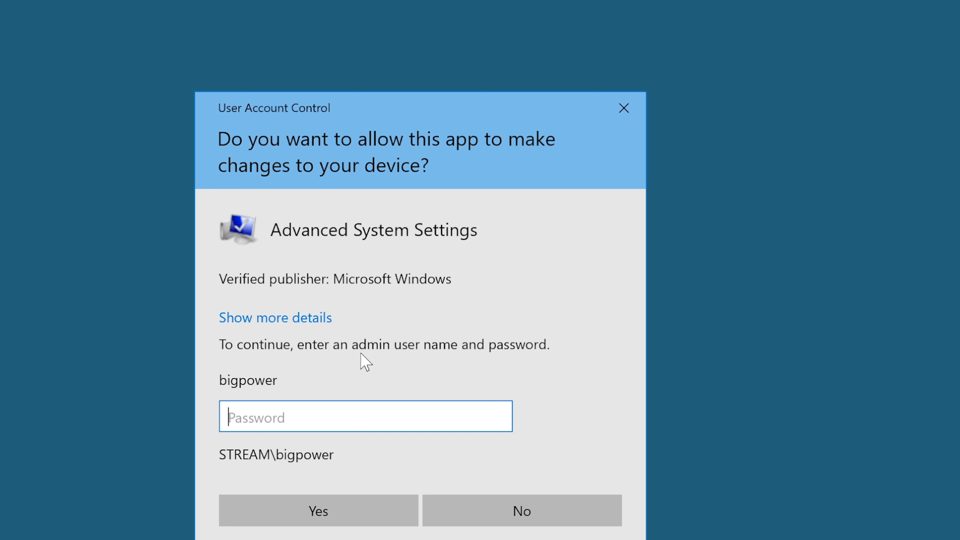
{"action": "type", "text": "••••••"}
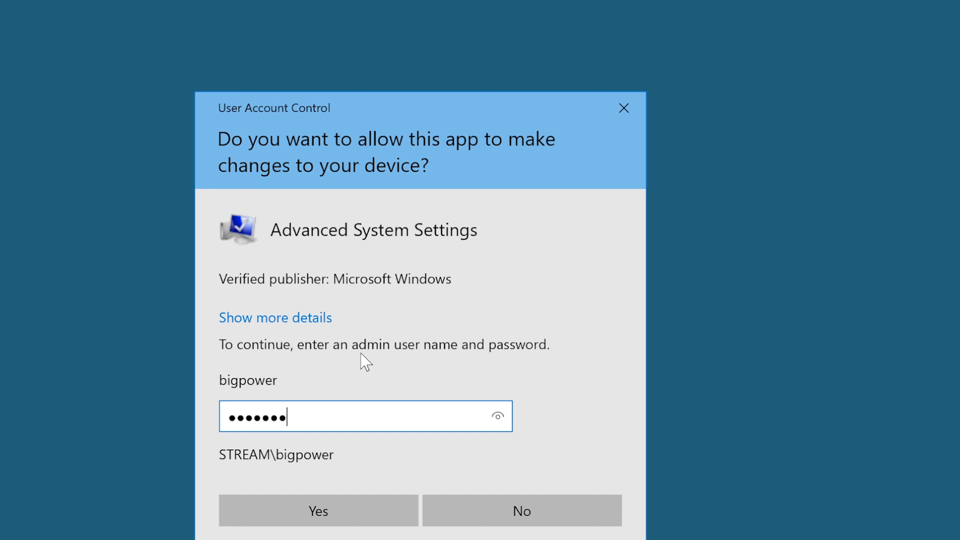
{"action": "type", "text": "•"}
{"action": "key", "text": "Return"}
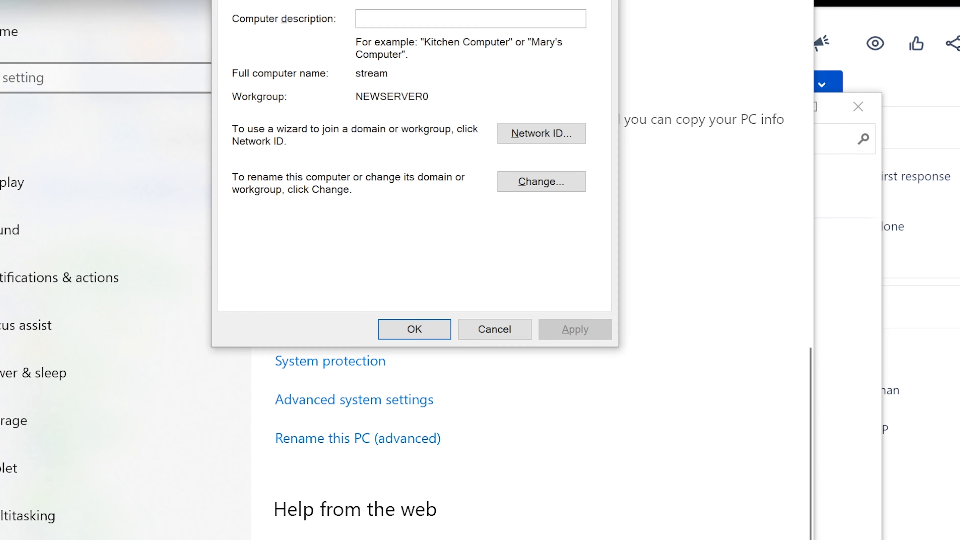
{"action": "left_click_drag", "start_coordinate": [435, 0], "coordinate": [432, 0]}
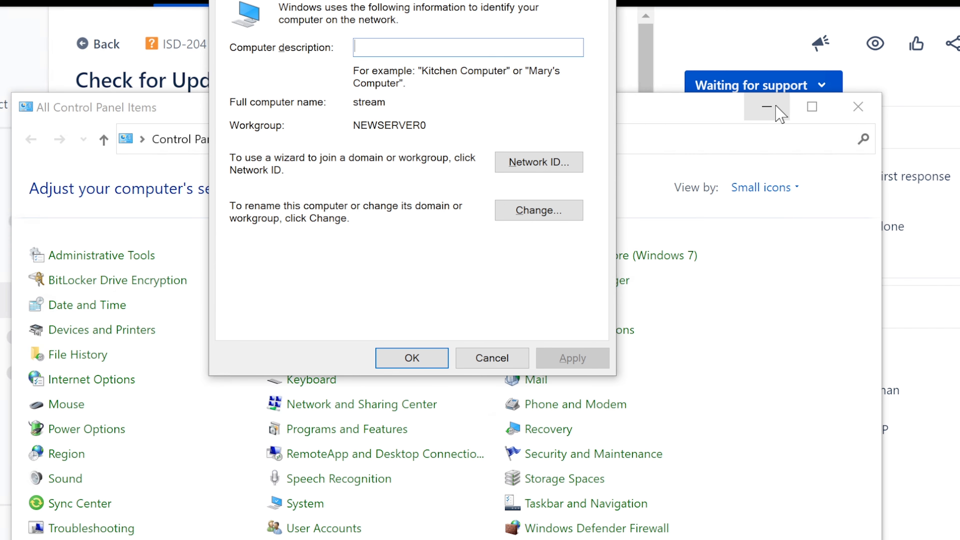
Bring System Properties into view and open the Computer Name/Domain Changes dialog.
{"action": "left_click", "coordinate": [767, 106]}
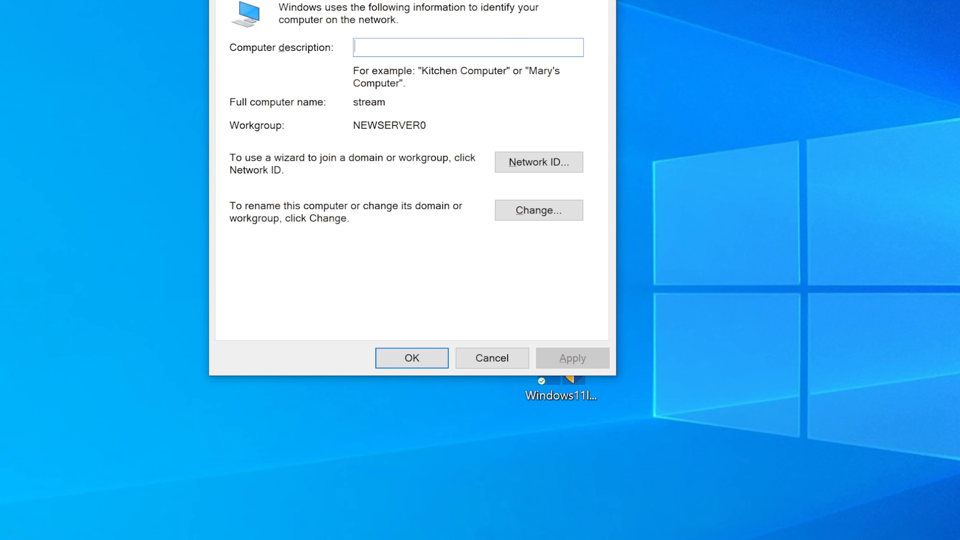
{"action": "left_click_drag", "start_coordinate": [456, 0], "coordinate": [433, 78]}
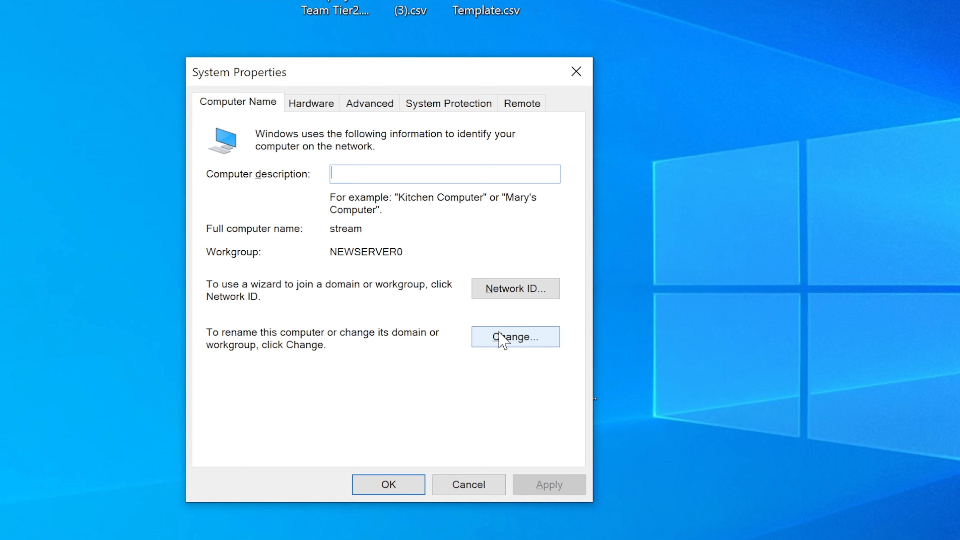
{"action": "left_click", "coordinate": [509, 342]}
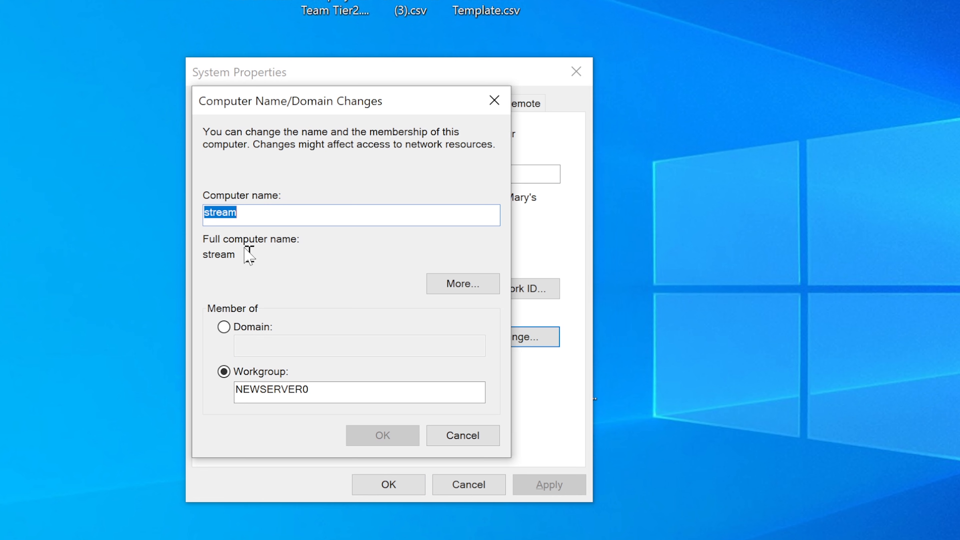
{"action": "left_click", "coordinate": [266, 215]}
{"action": "left_click_drag", "start_coordinate": [240, 210], "coordinate": [199, 209]}
{"action": "left_click", "coordinate": [252, 209]}
Switch membership to Domain and enter 'domain.ht.edu@' in the Domain field.
{"action": "left_click", "coordinate": [224, 328]}
{"action": "left_click", "coordinate": [264, 343]}
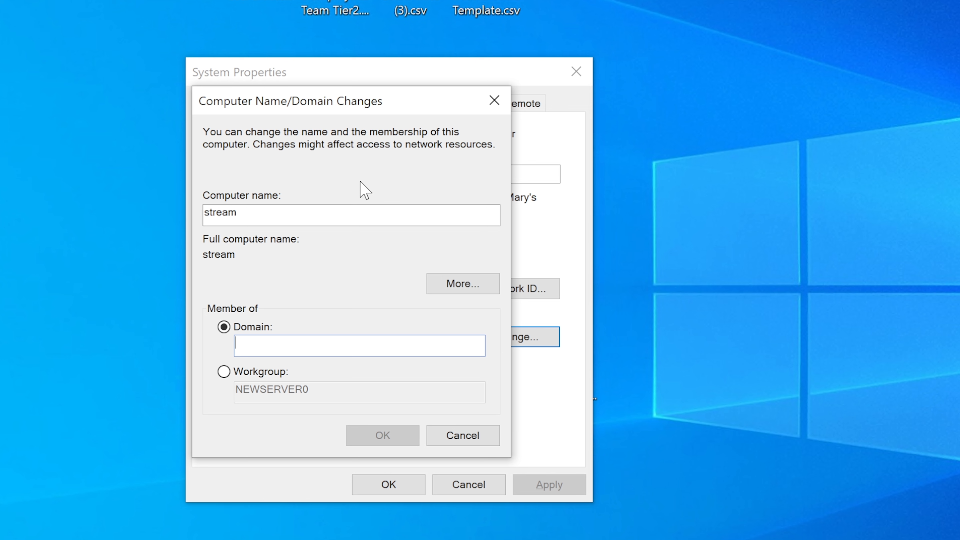
{"action": "type", "text": "dom"}
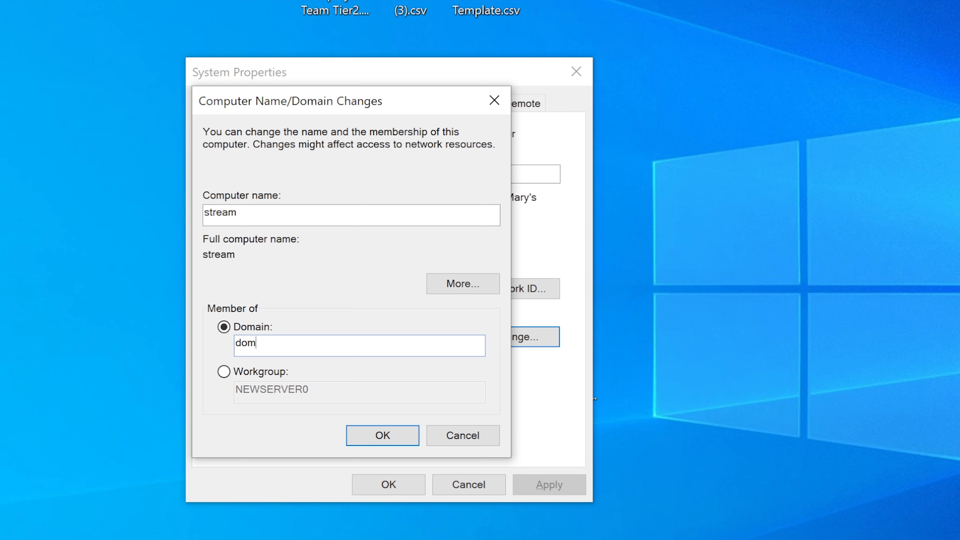
{"action": "type", "text": "ain.ht."}
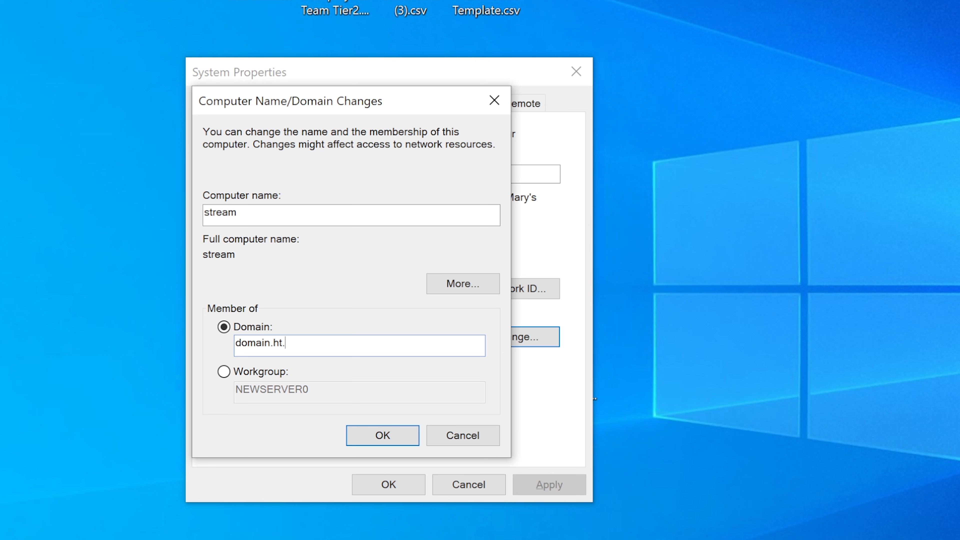
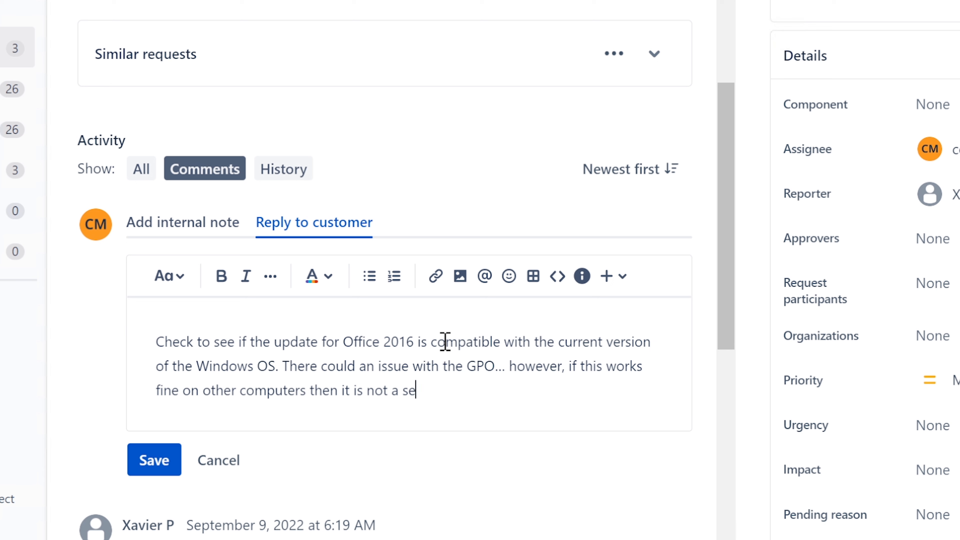
End the reply's closing sentence with 'server problem.' and scroll further down the page.
{"action": "type", "text": "lem."}
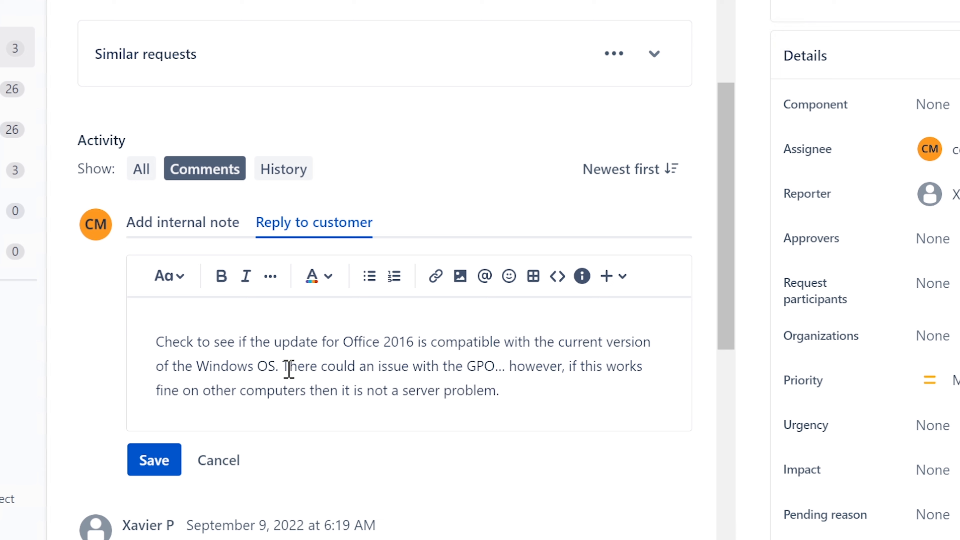
{"action": "left_click_drag", "start_coordinate": [730, 217], "coordinate": [724, 264]}
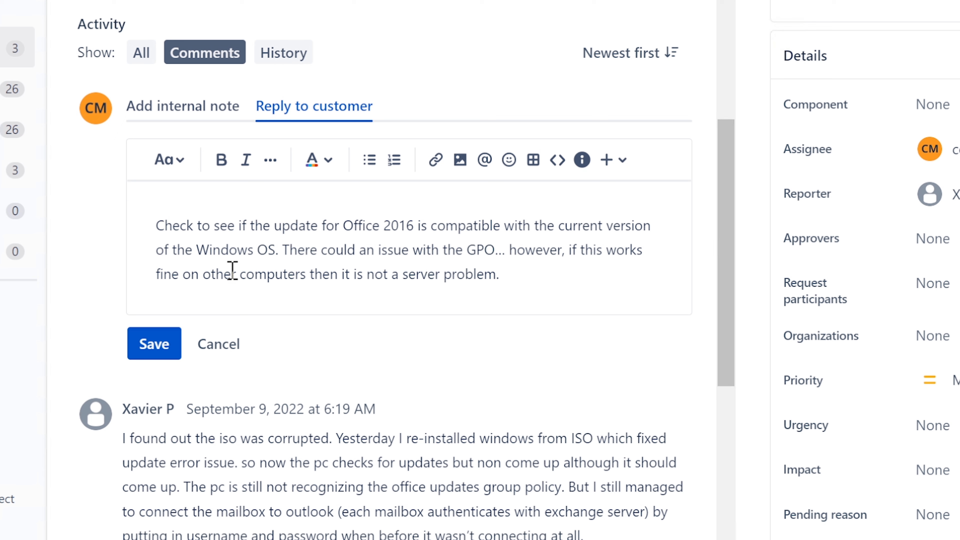
Split the reply so 'There could an issue' starts a new paragraph after 'Windows OS.'.
{"action": "left_click", "coordinate": [280, 249]}
{"action": "key", "text": "Right"}
{"action": "key", "text": "Return"}
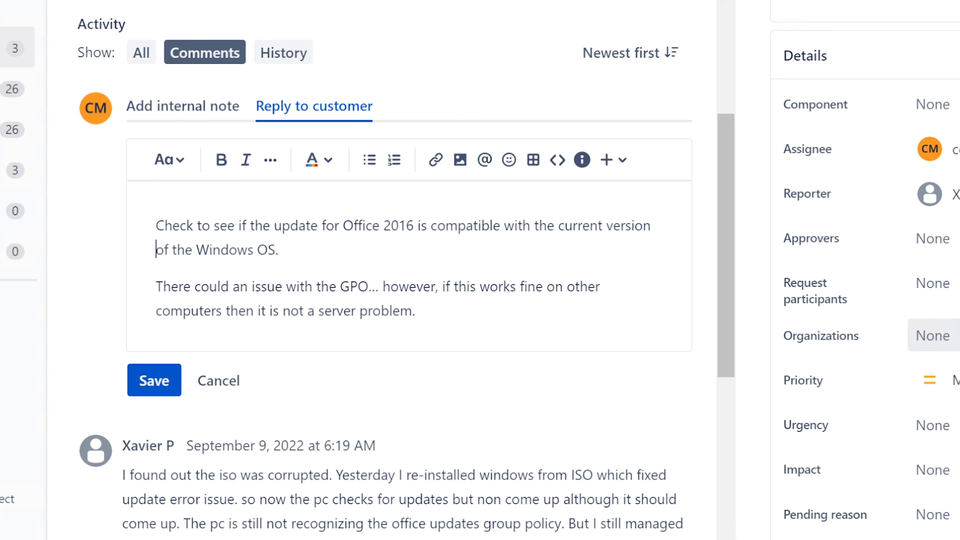
{"action": "key", "text": "Right"}
{"action": "key", "text": "Right"}
{"action": "key", "text": "Right"}
{"action": "key", "text": "Right"}
{"action": "key", "text": "Right"}
{"action": "key", "text": "Right"}
{"action": "key", "text": "Right"}
{"action": "key", "text": "Right"}
{"action": "key", "text": "Right"}
{"action": "key", "text": "Right"}
{"action": "key", "text": "Right"}
{"action": "key", "text": "Right"}
{"action": "key", "text": "Right"}
{"action": "key", "text": "Right"}
{"action": "key", "text": "Right"}
{"action": "key", "text": "Right"}
{"action": "key", "text": "Right"}
{"action": "key", "text": "Right"}
{"action": "key", "text": "Right"}
{"action": "left_click_drag", "start_coordinate": [287, 253], "coordinate": [271, 239]}
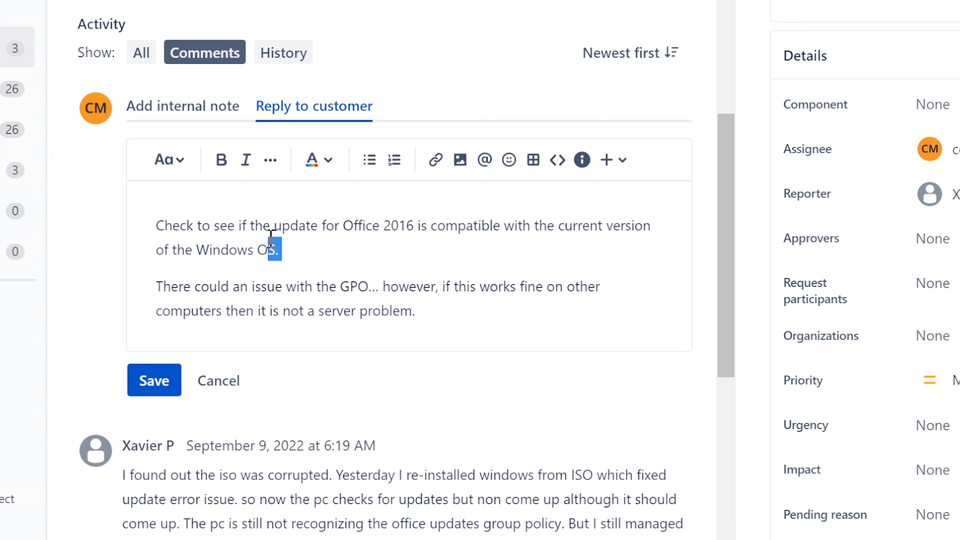
{"action": "left_click", "coordinate": [319, 249]}
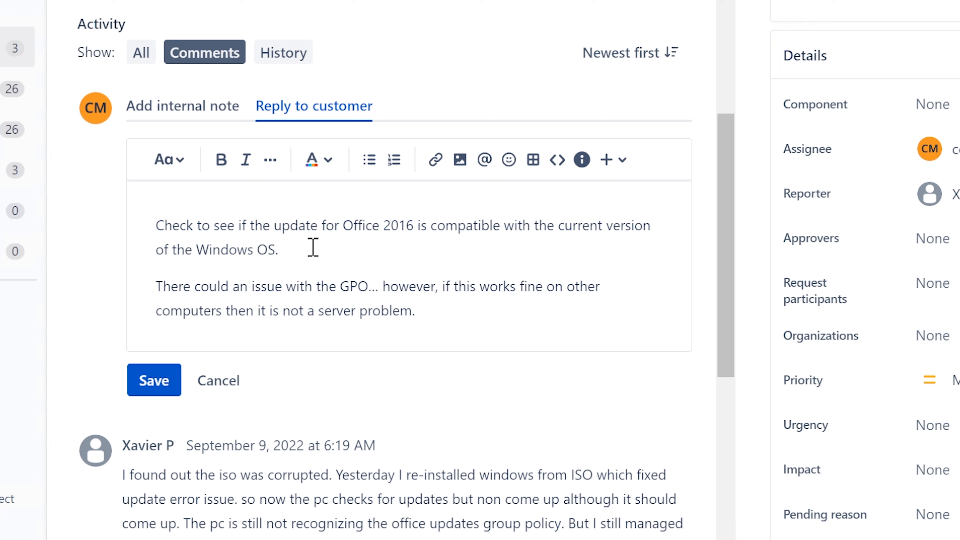
Add 'Also, there might be some other updates already installed…' preventing that specific Office 2016 update.
{"action": "type", "text": "Also "}
{"action": "type", "text": " there mig"}
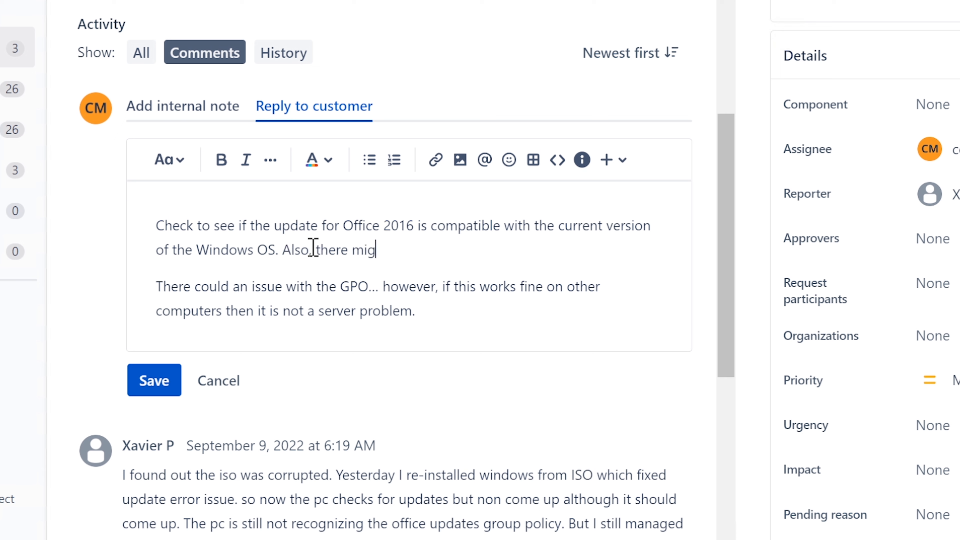
{"action": "type", "text": "ht be some othe"}
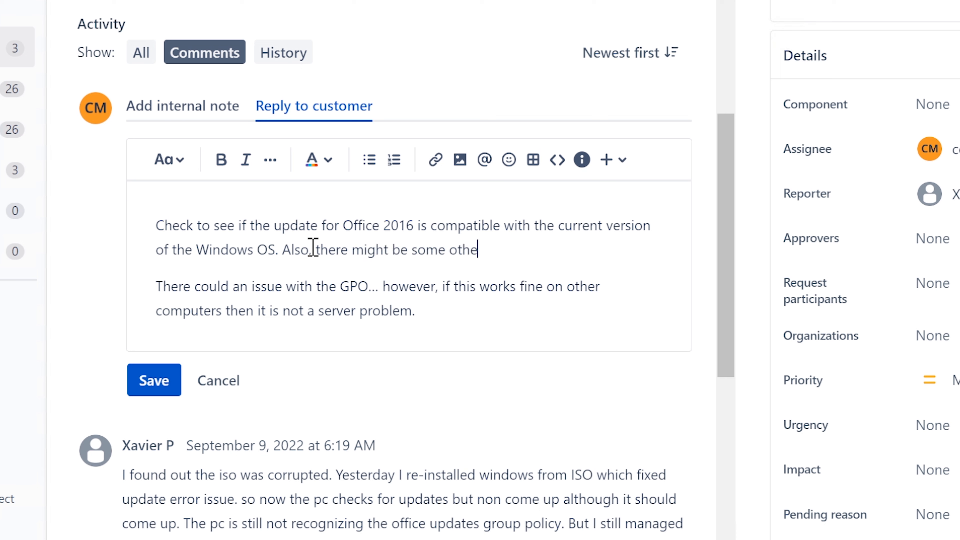
{"action": "type", "text": "r updates al"}
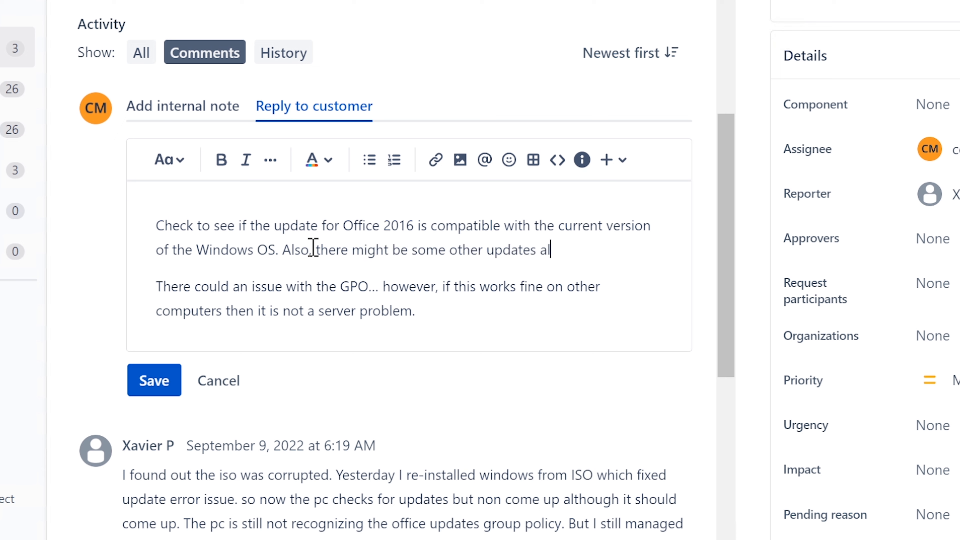
{"action": "type", "text": "ready installed"}
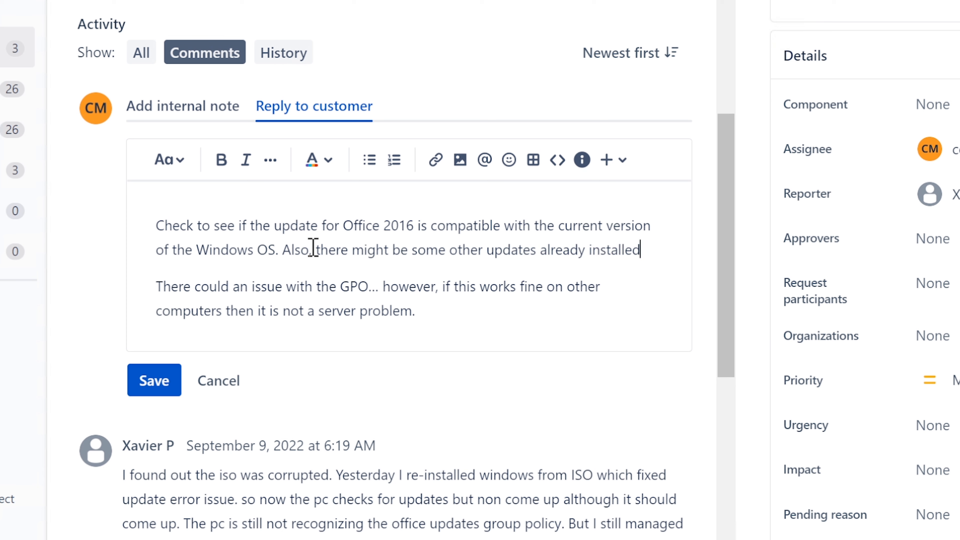
{"action": "type", "text": " that "}
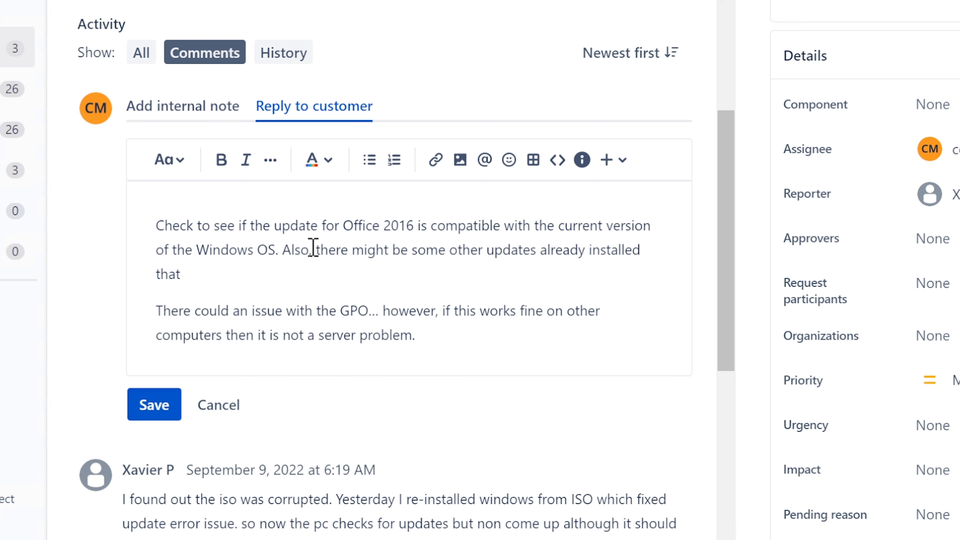
{"action": "type", "text": "are preventing the off"}
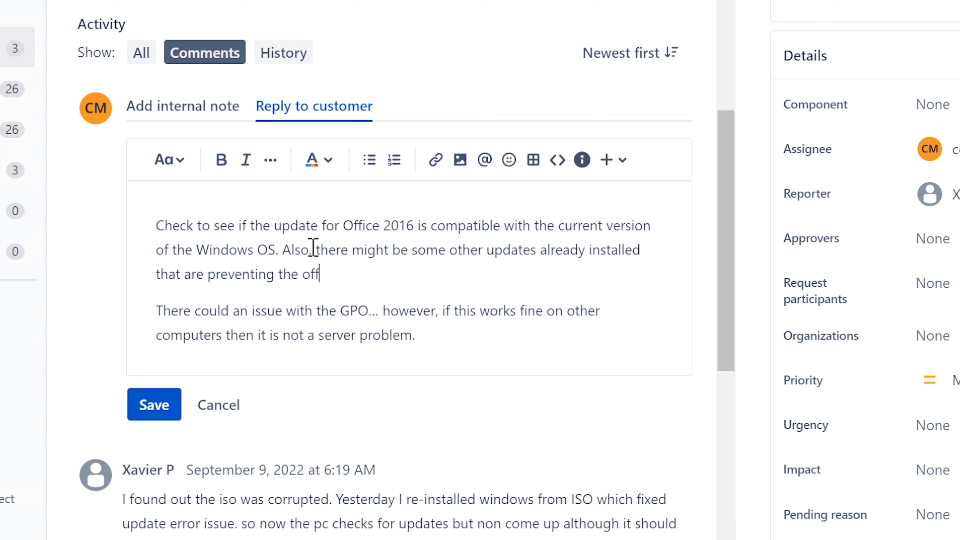
{"action": "type", "text": "ice 2016 update."}
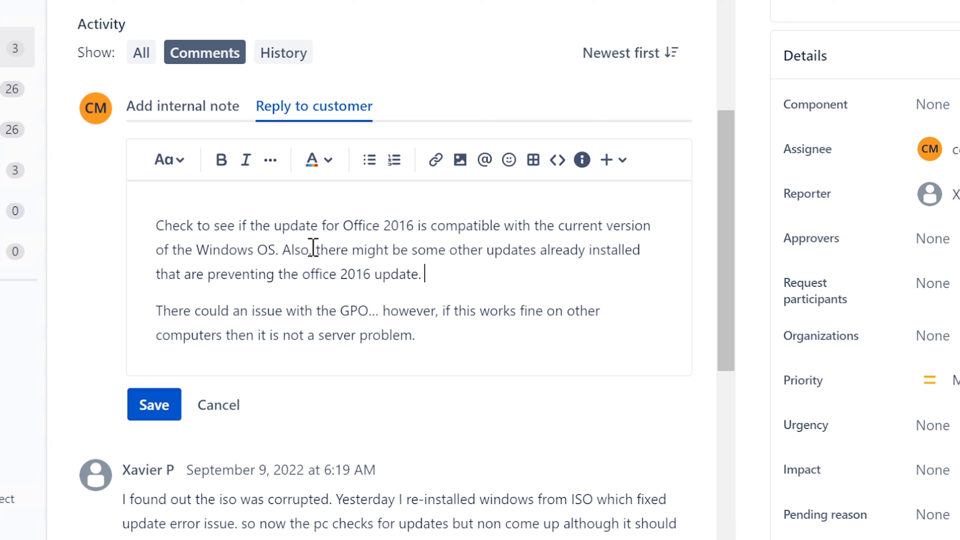
{"action": "key", "text": "Left"}
{"action": "key", "text": "Left"}
{"action": "key", "text": "Left"}
{"action": "key", "text": "Left"}
{"action": "key", "text": "Left"}
{"action": "key", "text": "Left"}
{"action": "key", "text": "Left"}
{"action": "key", "text": "Left"}
{"action": "key", "text": "Left"}
{"action": "key", "text": "Left"}
{"action": "key", "text": "Left"}
{"action": "key", "text": "Left"}
{"action": "key", "text": "Left"}
{"action": "key", "text": "Left"}
{"action": "key", "text": "Left"}
{"action": "key", "text": "Left"}
{"action": "key", "text": "Left"}
{"action": "key", "text": "Left"}
{"action": "key", "text": "Left"}
{"action": "key", "text": "Left"}
{"action": "key", "text": "BackSpace"}
{"action": "type", "text": "at sped"}
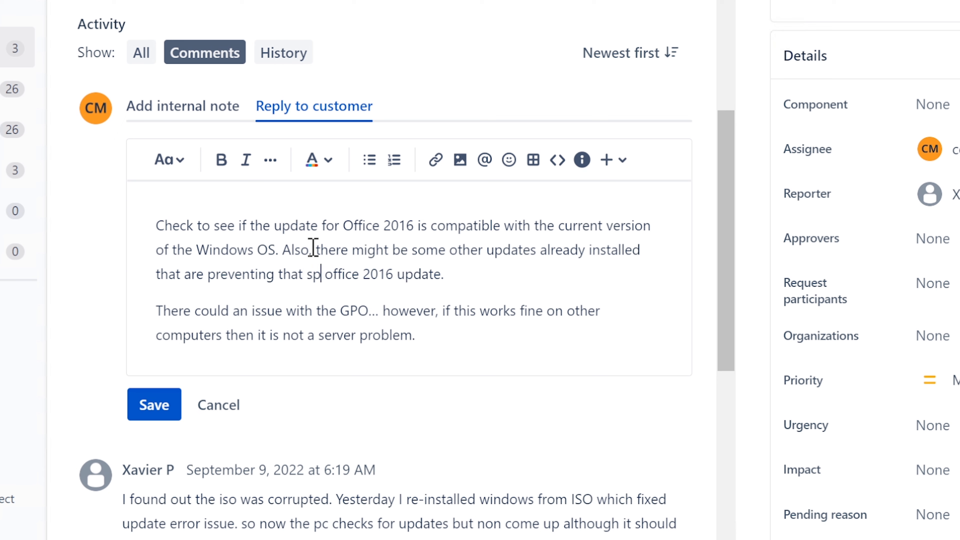
{"action": "type", "text": "ific"}
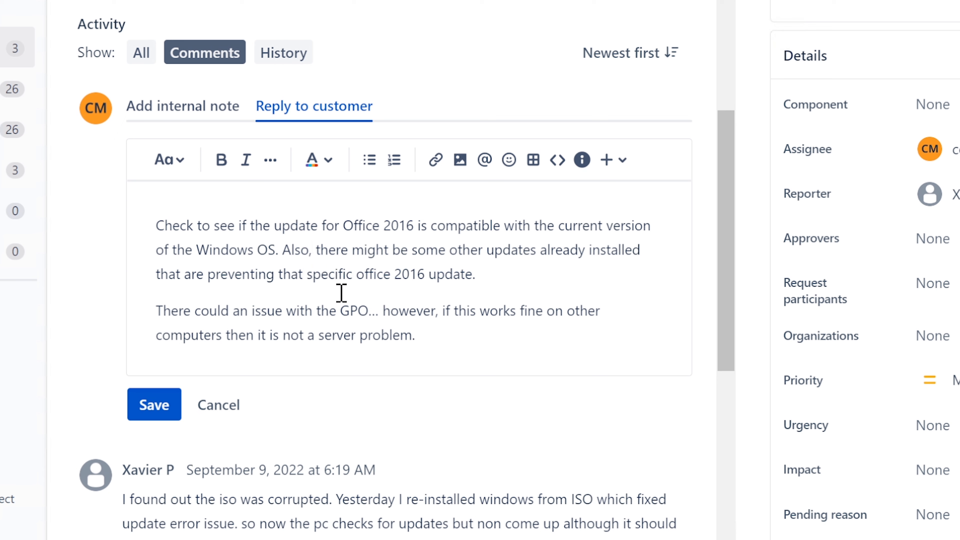
{"action": "left_click", "coordinate": [497, 283]}
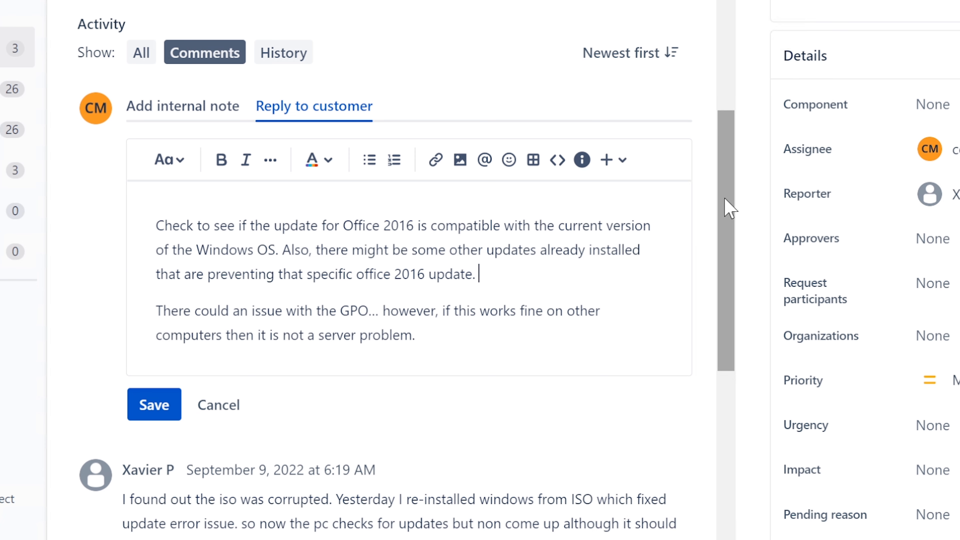
{"action": "scroll", "coordinate": [727, 189], "scroll_direction": "up", "scroll_amount": 1}
{"action": "scroll", "coordinate": [728, 173], "scroll_direction": "up", "scroll_amount": 2}
{"action": "scroll", "coordinate": [729, 172], "scroll_direction": "down", "scroll_amount": 3}
{"action": "scroll", "coordinate": [712, 208], "scroll_direction": "up", "scroll_amount": 5}
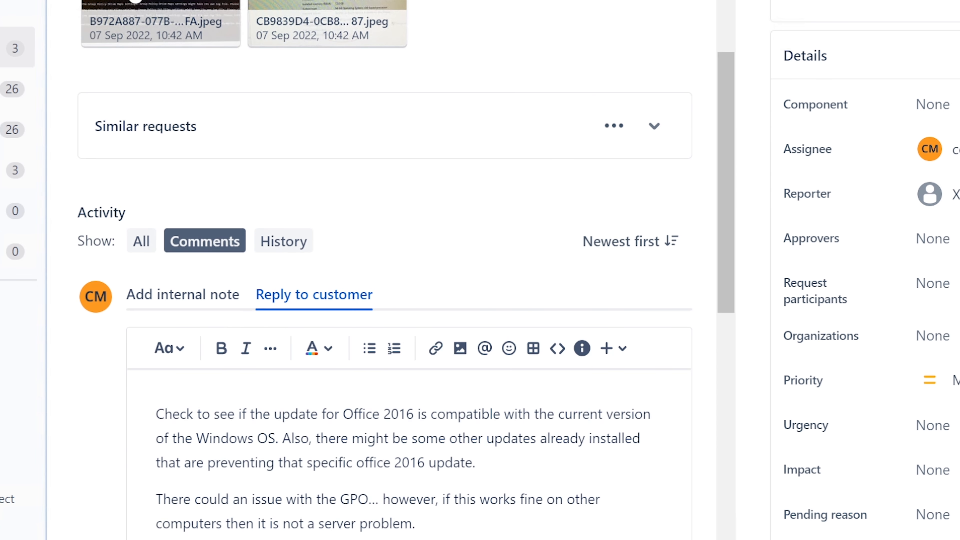
{"action": "left_click", "coordinate": [129, 4]}
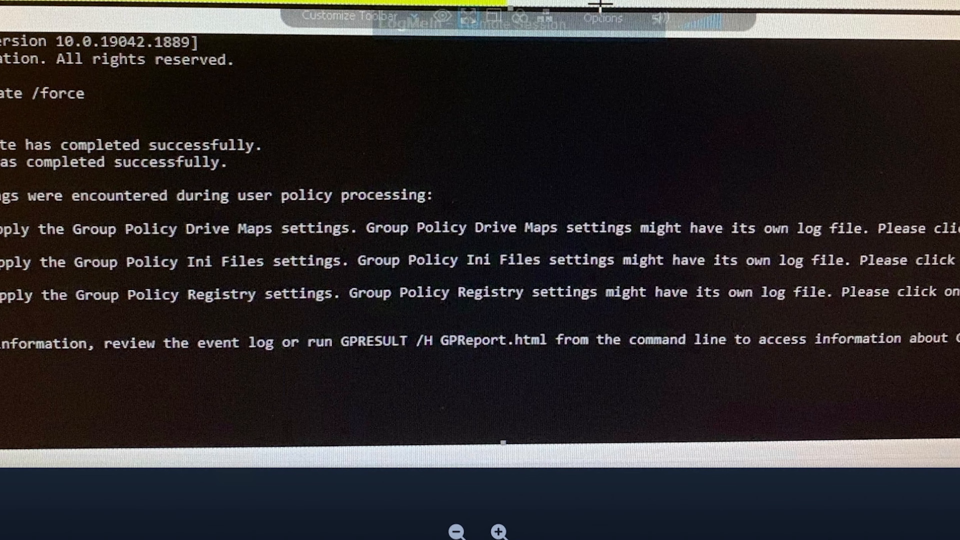
{"action": "key", "text": "Escape"}
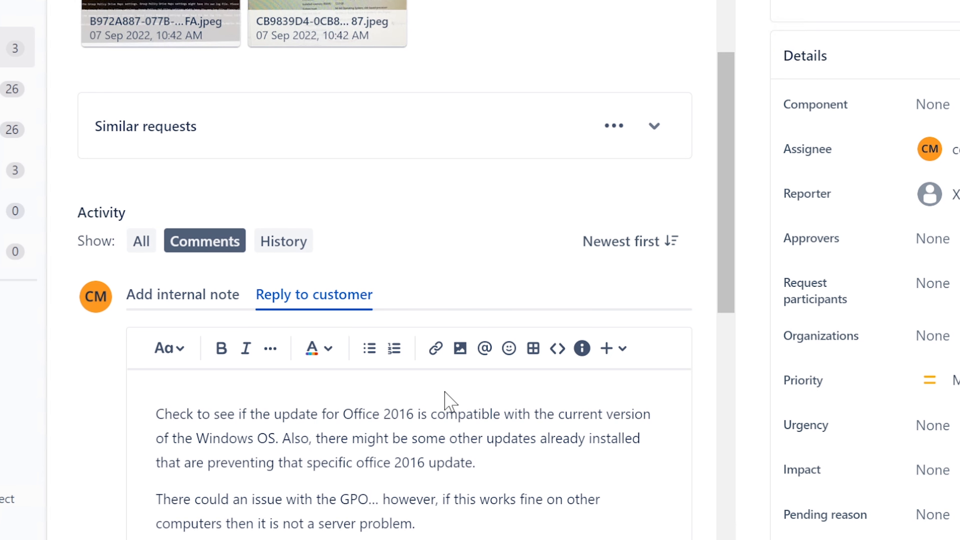
{"action": "scroll", "coordinate": [448, 397], "scroll_direction": "down", "scroll_amount": 3}
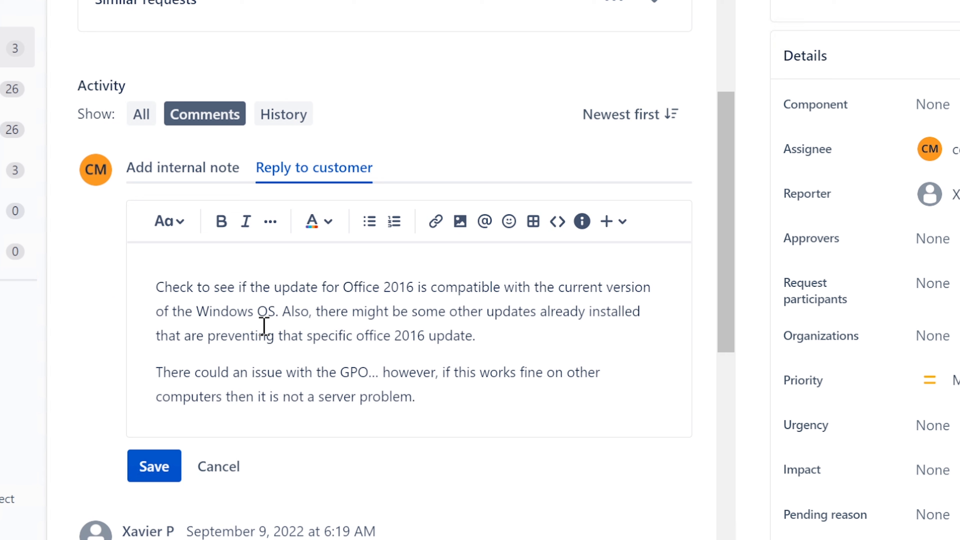
Start a new opening line 'Find the computer' above the reply's first paragraph.
{"action": "left_click", "coordinate": [156, 287]}
{"action": "key", "text": "Return"}
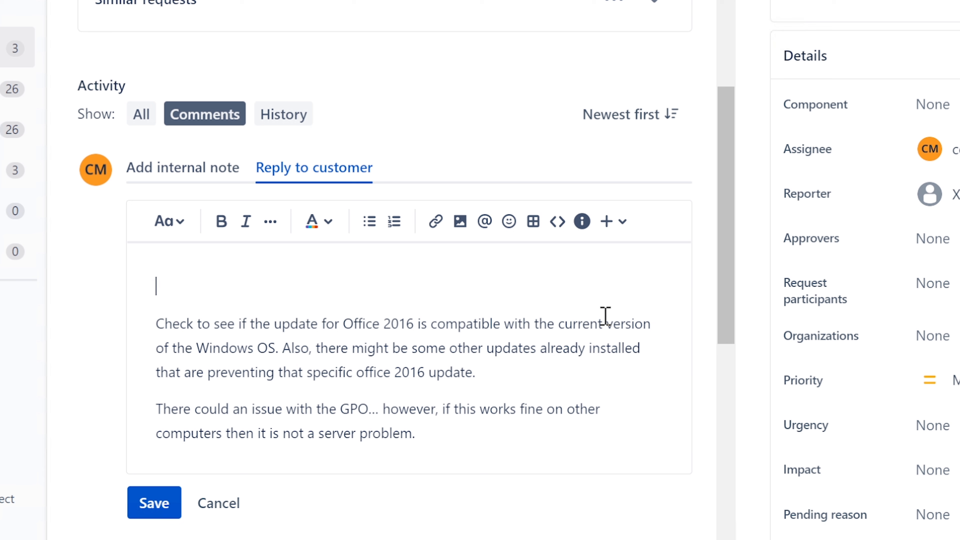
{"action": "type", "text": "Check to see "}
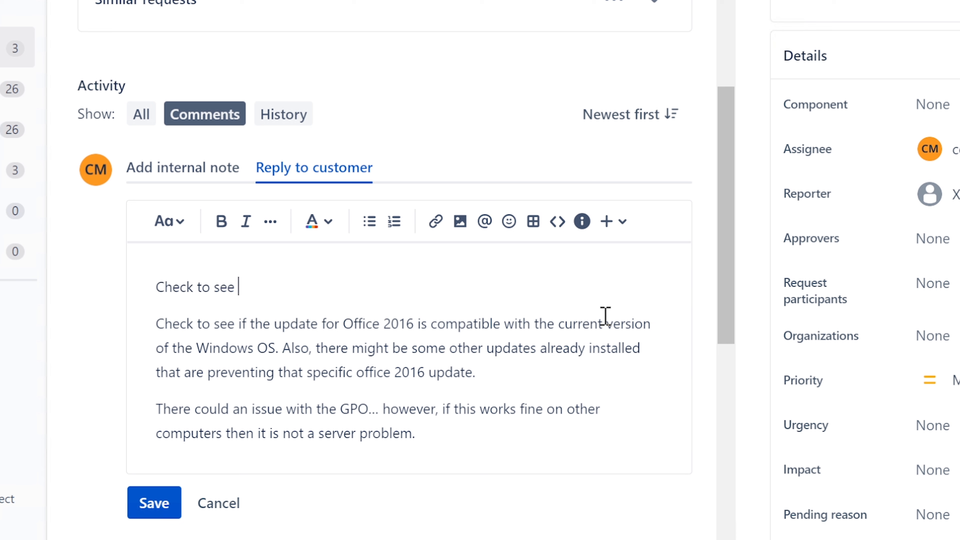
{"action": "type", "text": "if"}
{"action": "key", "text": "BackSpace"}
{"action": "key", "text": "BackSpace"}
{"action": "key", "text": "BackSpace"}
{"action": "key", "text": "BackSpace"}
{"action": "key", "text": "BackSpace"}
{"action": "key", "text": "BackSpace"}
{"action": "key", "text": "BackSpace"}
{"action": "key", "text": "BackSpace"}
{"action": "key", "text": "BackSpace"}
{"action": "key", "text": "BackSpace"}
{"action": "key", "text": "BackSpace"}
{"action": "key", "text": "BackSpace"}
{"action": "key", "text": "BackSpace"}
{"action": "key", "text": "BackSpace"}
{"action": "key", "text": "BackSpace"}
{"action": "type", "text": "Fin"}
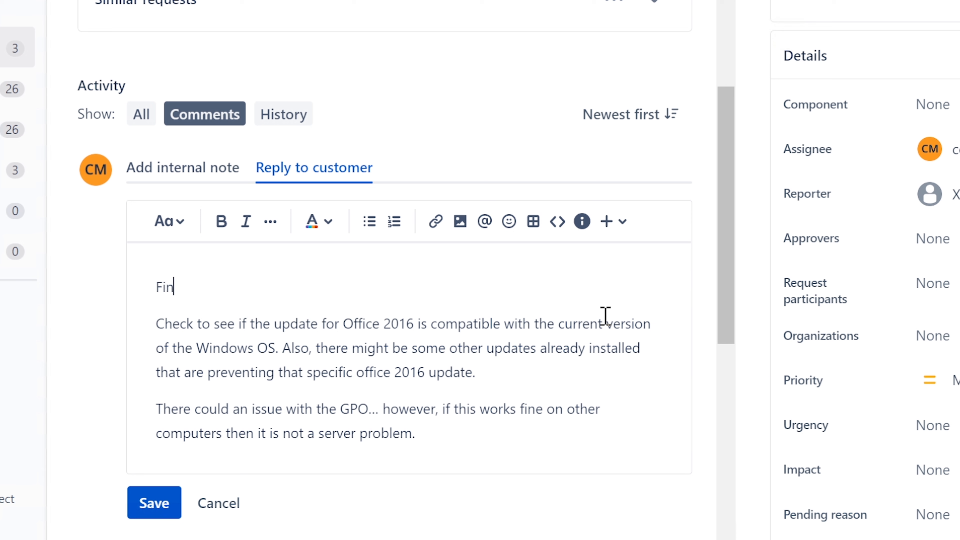
{"action": "type", "text": "d the the computer"}
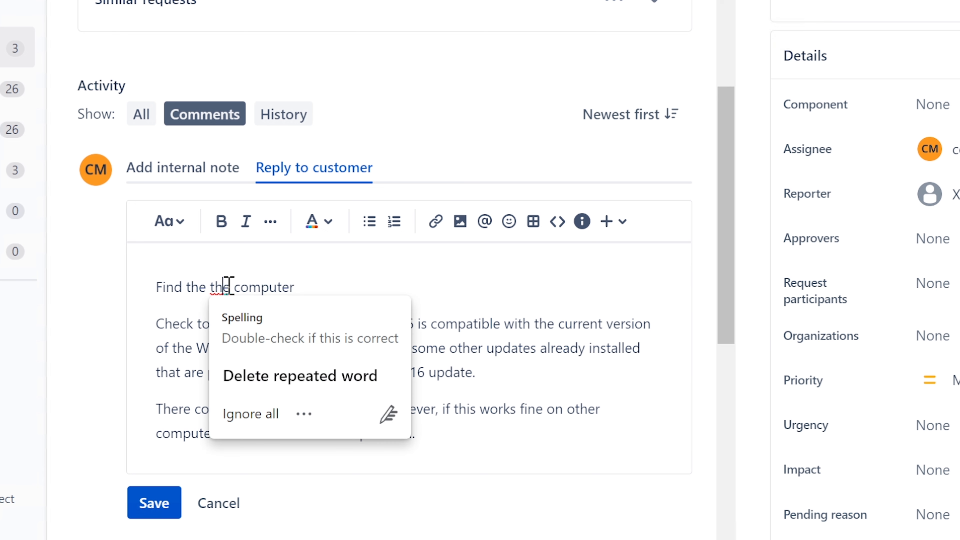
{"action": "double_click", "coordinate": [214, 286]}
{"action": "key", "text": "BackSpace"}
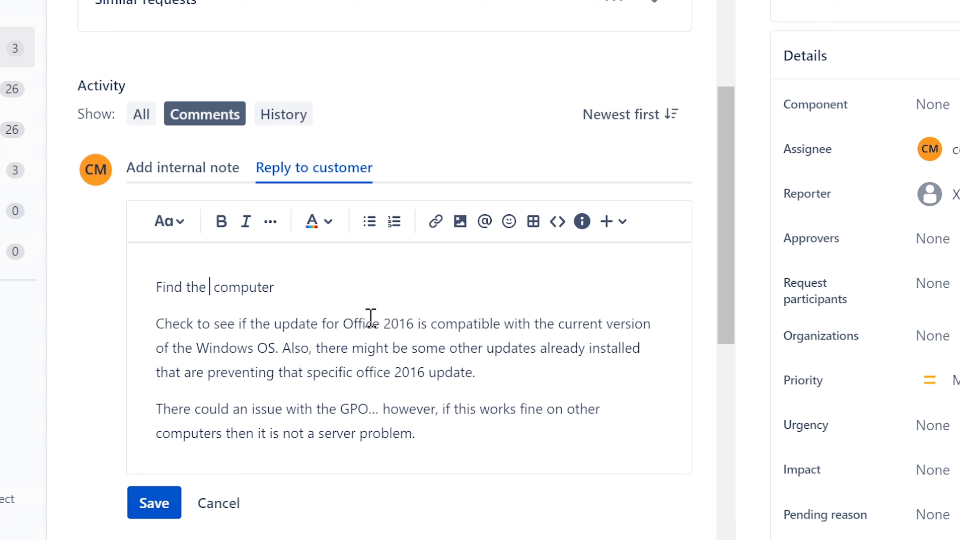
{"action": "key", "text": "Right"}
{"action": "key", "text": "End"}
{"action": "key", "text": "Right"}
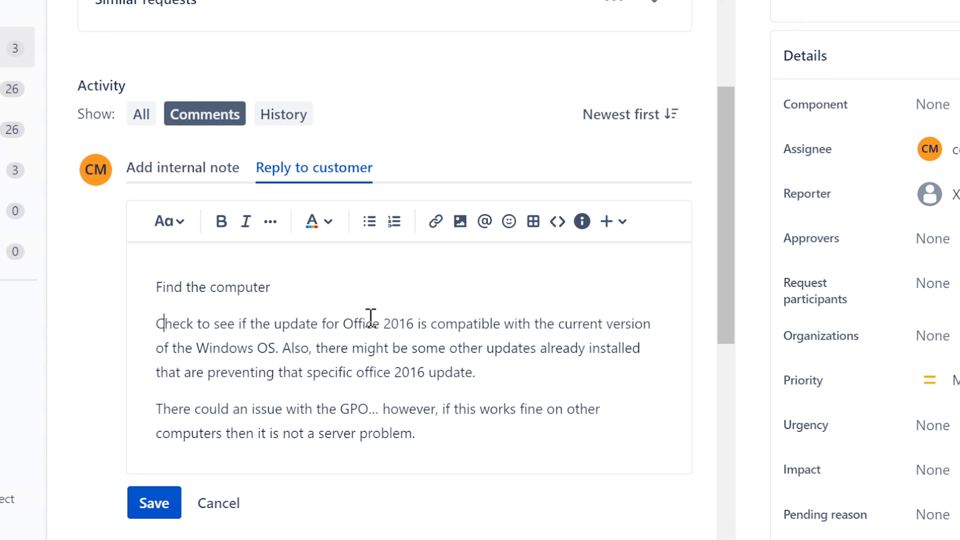
{"action": "key", "text": "Left"}
Finish it: 'name inside of AD…similar computers… check "members of" GPOs and see if something different stands out.'.
{"action": "type", "text": "name inside"}
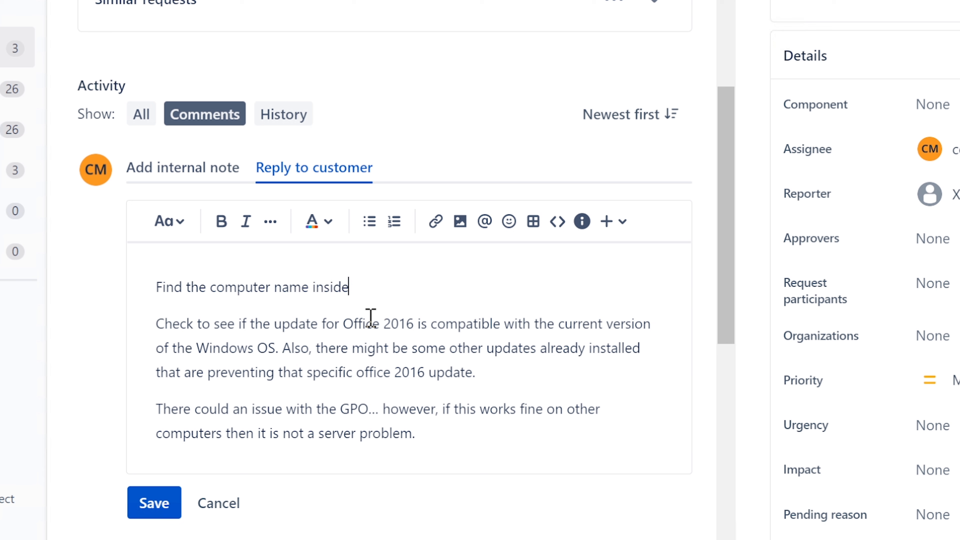
{"action": "type", "text": " of AD and compare to ot"}
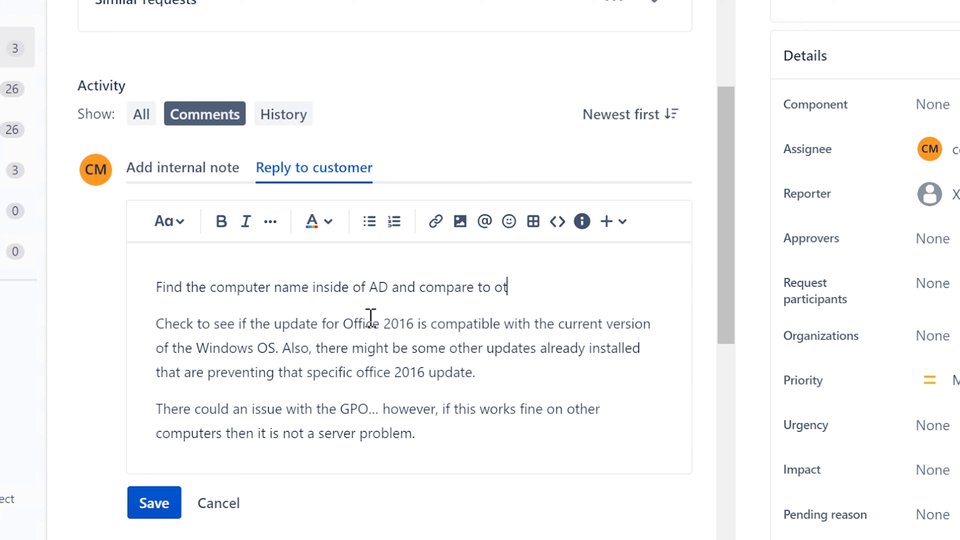
{"action": "type", "text": "her computers"}
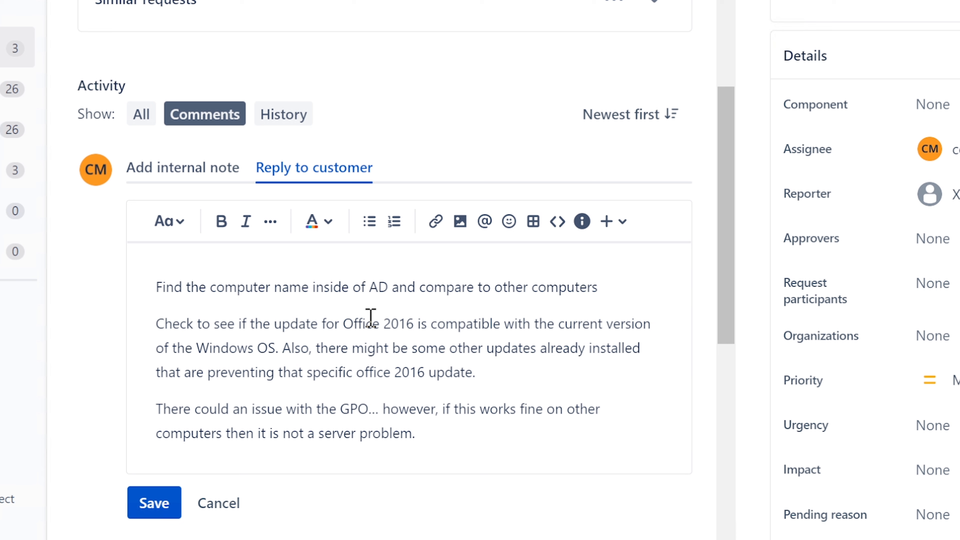
{"action": "key", "text": "BackSpace"}
{"action": "key", "text": "BackSpace"}
{"action": "key", "text": "BackSpace"}
{"action": "key", "text": "BackSpace"}
{"action": "key", "text": "BackSpace"}
{"action": "key", "text": "BackSpace"}
{"action": "key", "text": "BackSpace"}
{"action": "key", "text": "BackSpace"}
{"action": "key", "text": "BackSpace"}
{"action": "key", "text": "BackSpace"}
{"action": "type", "text": "similar computers."}
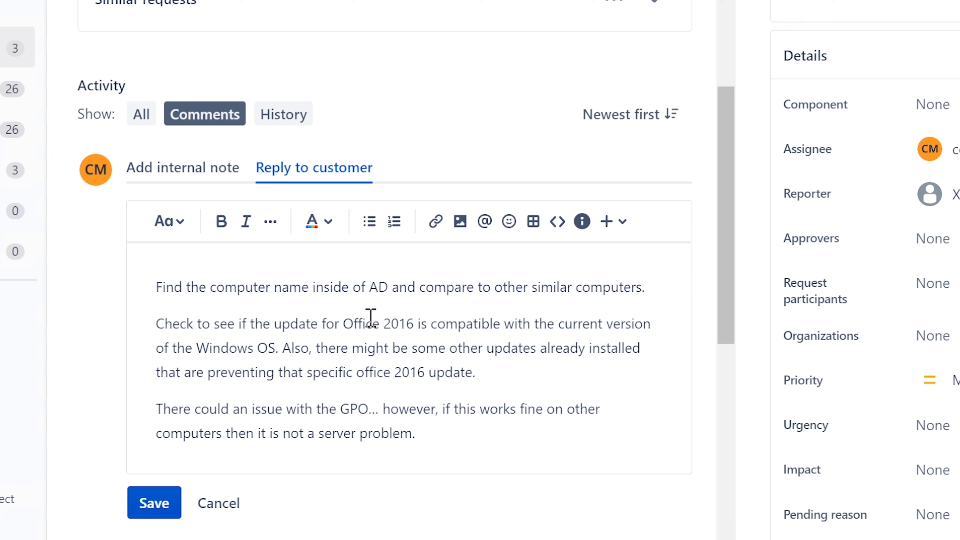
{"action": "type", "text": ".."}
{"action": "type", "text": " che"}
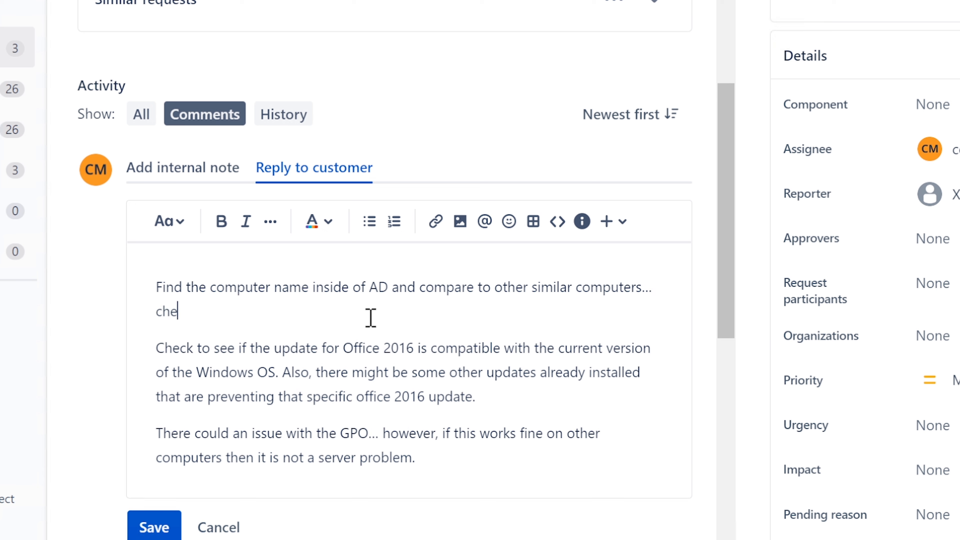
{"action": "type", "text": "ck members of"}
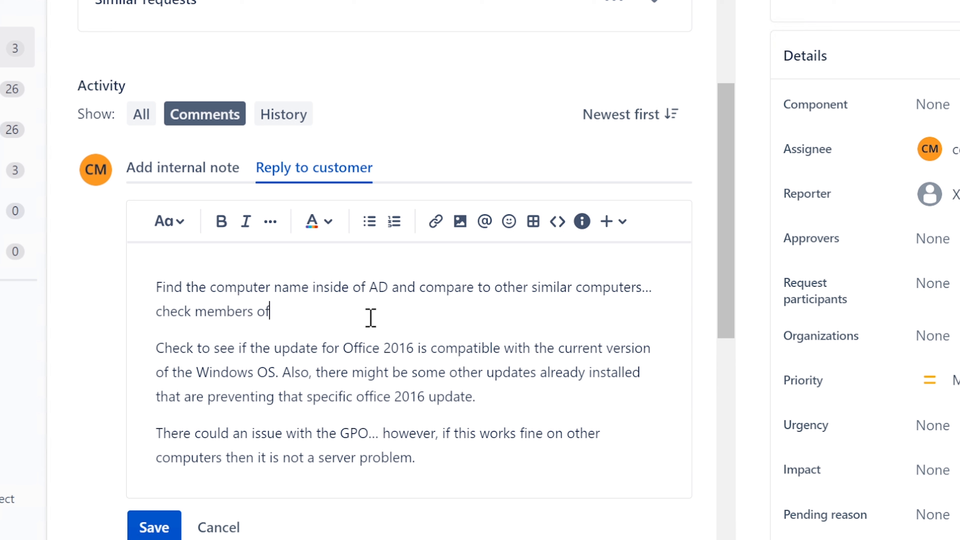
{"action": "type", "text": "\""}
{"action": "key", "text": "Left"}
{"action": "key", "text": "Left"}
{"action": "key", "text": "Left"}
{"action": "key", "text": "Left"}
{"action": "key", "text": "Left"}
{"action": "key", "text": "Left"}
{"action": "key", "text": "Left"}
{"action": "key", "text": "Left"}
{"action": "key", "text": "Left"}
{"action": "key", "text": "Left"}
{"action": "key", "text": "Left"}
{"action": "type", "text": "\""}
{"action": "key", "text": "Right"}
{"action": "key", "text": "Right"}
{"action": "key", "text": "Right"}
{"action": "key", "text": "Right"}
{"action": "key", "text": "Right"}
{"action": "key", "text": "Right"}
{"action": "key", "text": "Right"}
{"action": "key", "text": "Right"}
{"action": "key", "text": "Right"}
{"action": "key", "text": "Right"}
{"action": "key", "text": "Right"}
{"action": "key", "text": "Right"}
{"action": "key", "text": "Right"}
{"action": "key", "text": "Right"}
{"action": "key", "text": "Right"}
{"action": "key", "text": "Right"}
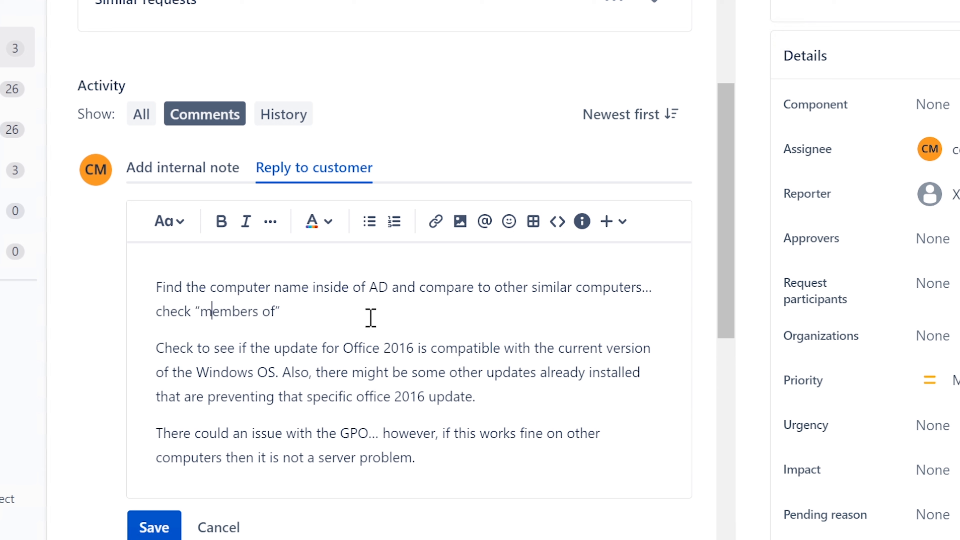
{"action": "key", "text": "Left"}
{"action": "key", "text": "Left"}
{"action": "type", "text": "GPOs and s"}
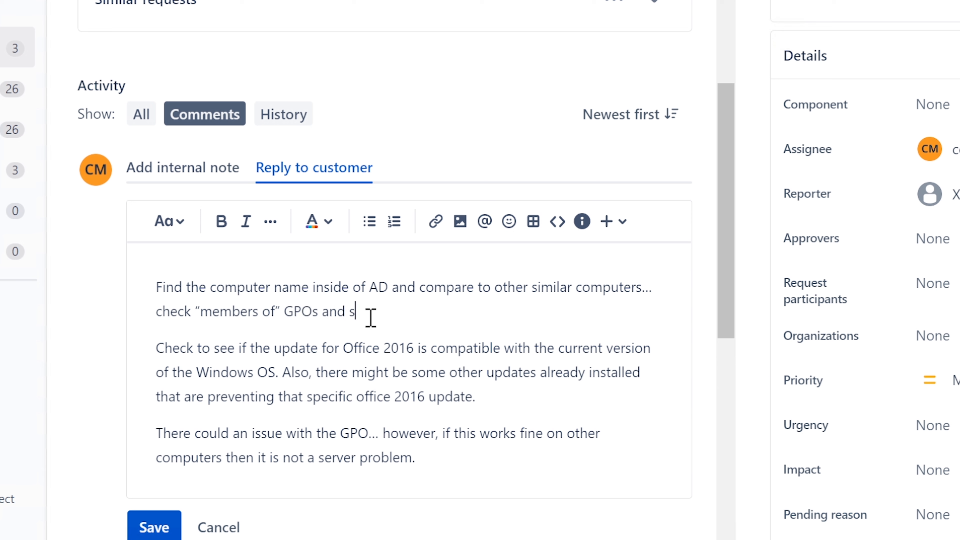
{"action": "type", "text": "ee if someth"}
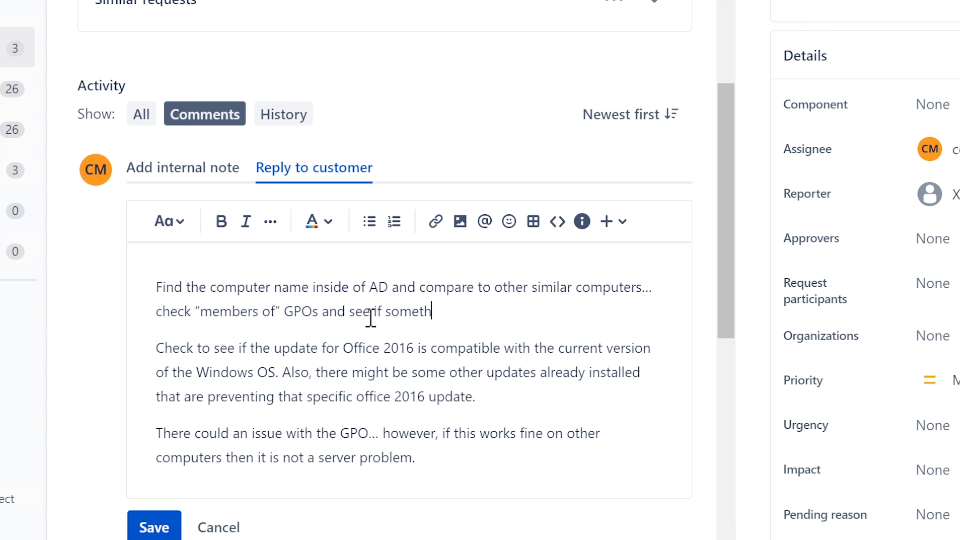
{"action": "type", "text": "ing differe"}
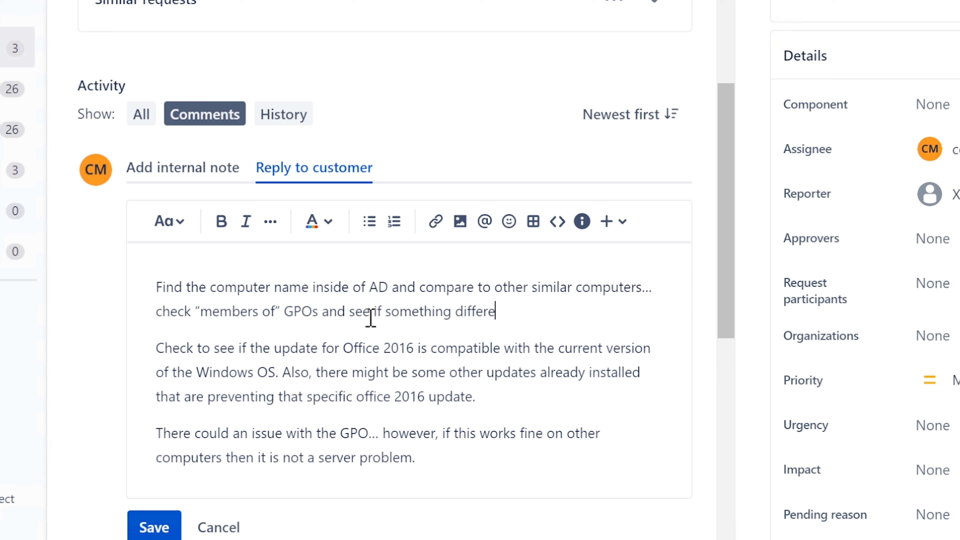
{"action": "type", "text": "nt stands out."}
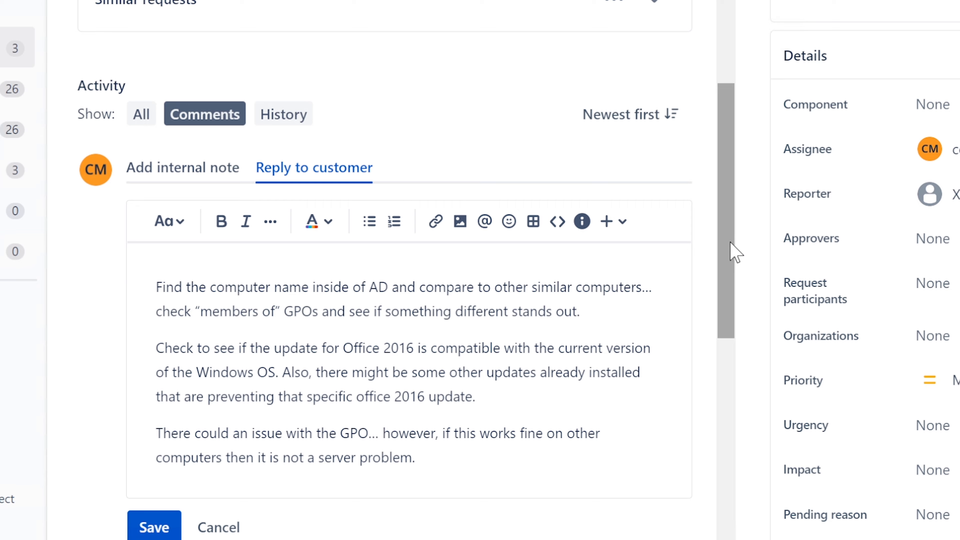
{"action": "scroll", "coordinate": [729, 266], "scroll_direction": "down", "scroll_amount": 2}
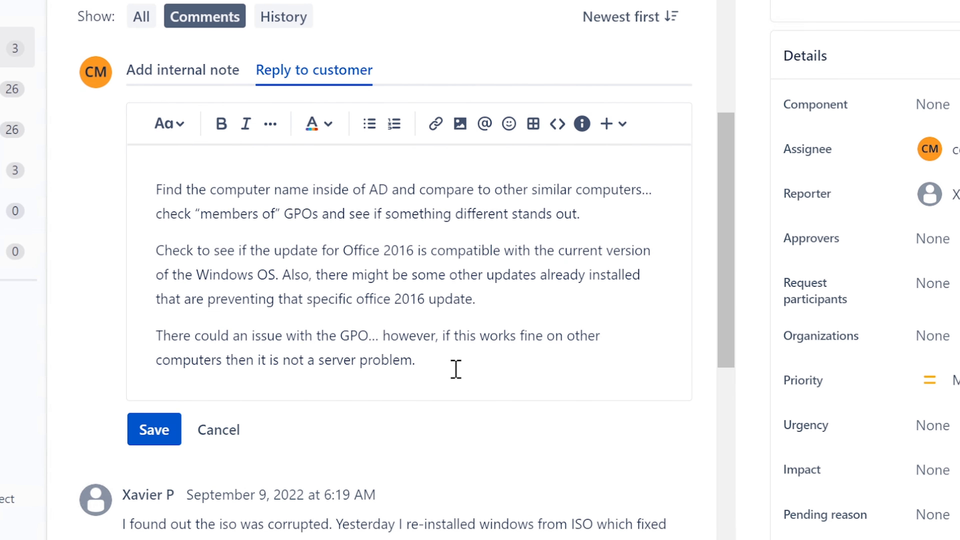
Add a final paragraph after 'problem.' reading 'Please let me know if this helps.'.
{"action": "left_click", "coordinate": [456, 368]}
{"action": "key", "text": "Return"}
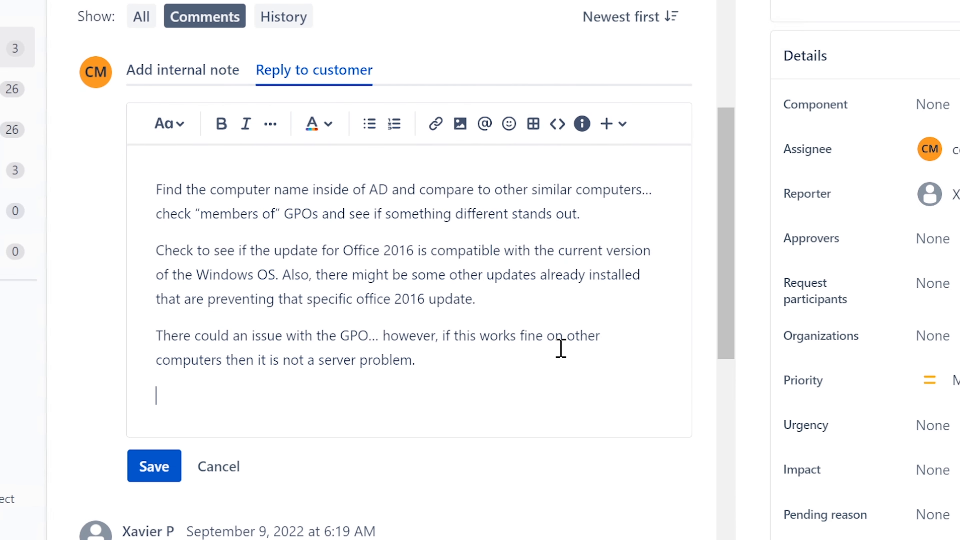
{"action": "type", "text": "Please let me kno"}
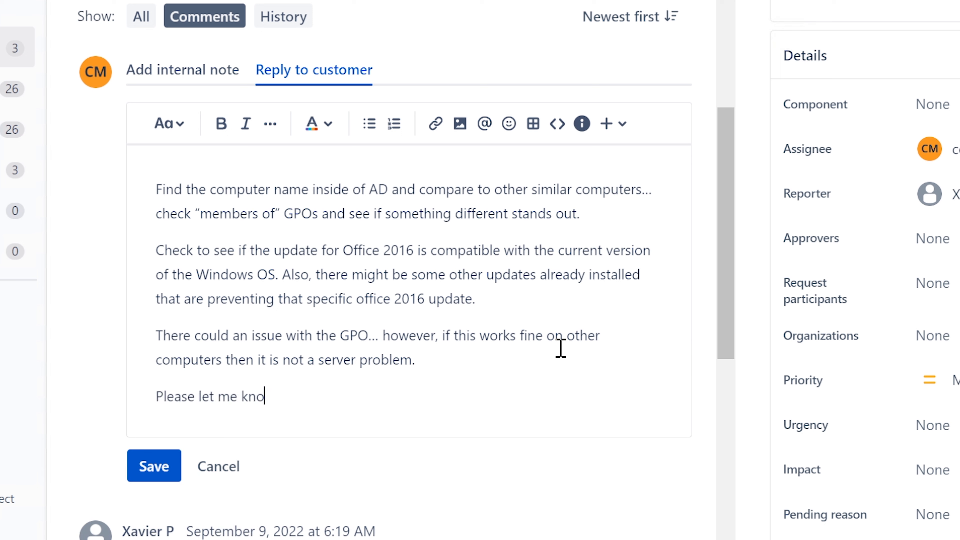
{"action": "type", "text": "w if this helps."}
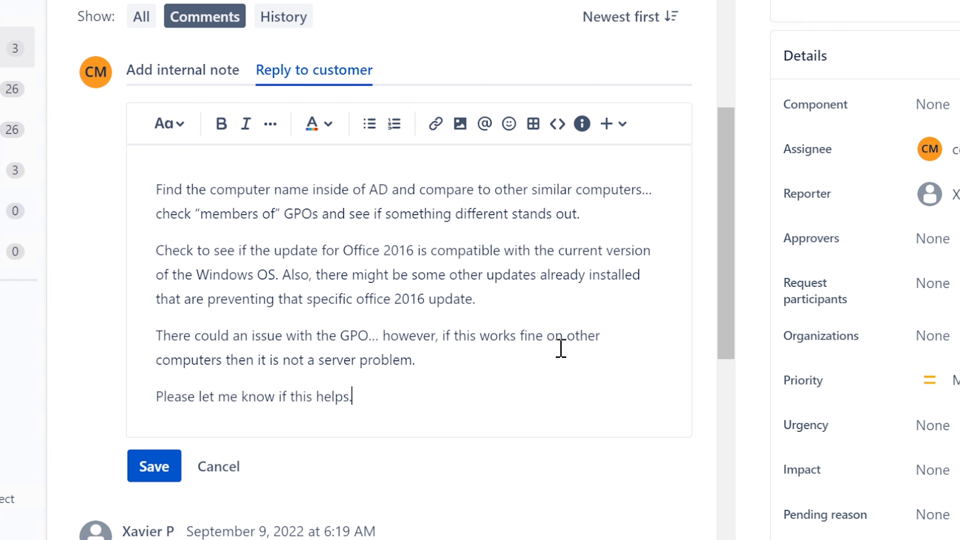
{"action": "scroll", "coordinate": [561, 348], "scroll_direction": "down", "scroll_amount": 5}
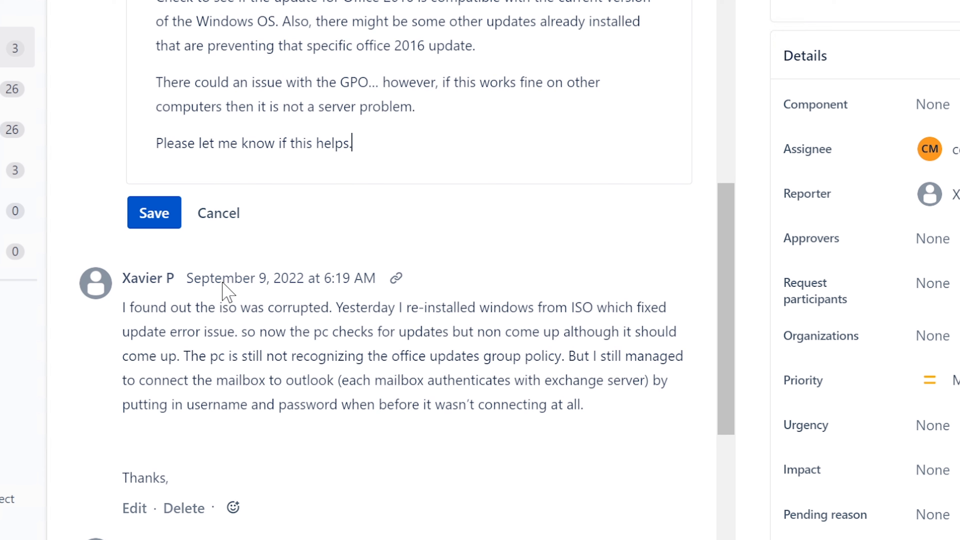
Save the reply to the customer on ISD-204 and scroll back up the ticket.
{"action": "left_click", "coordinate": [159, 213]}
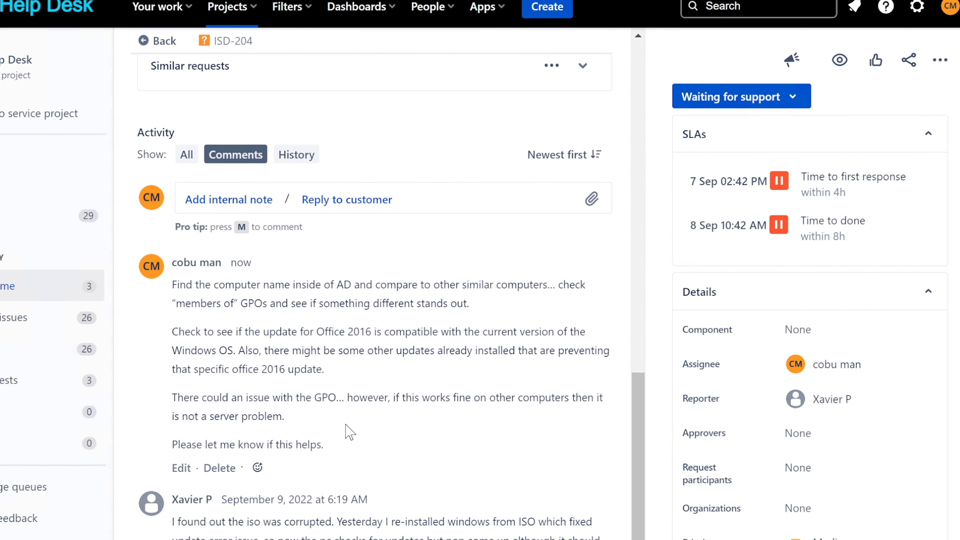
{"action": "scroll", "coordinate": [348, 429], "scroll_direction": "up", "scroll_amount": 2}
{"action": "scroll", "coordinate": [389, 446], "scroll_direction": "up", "scroll_amount": 12}
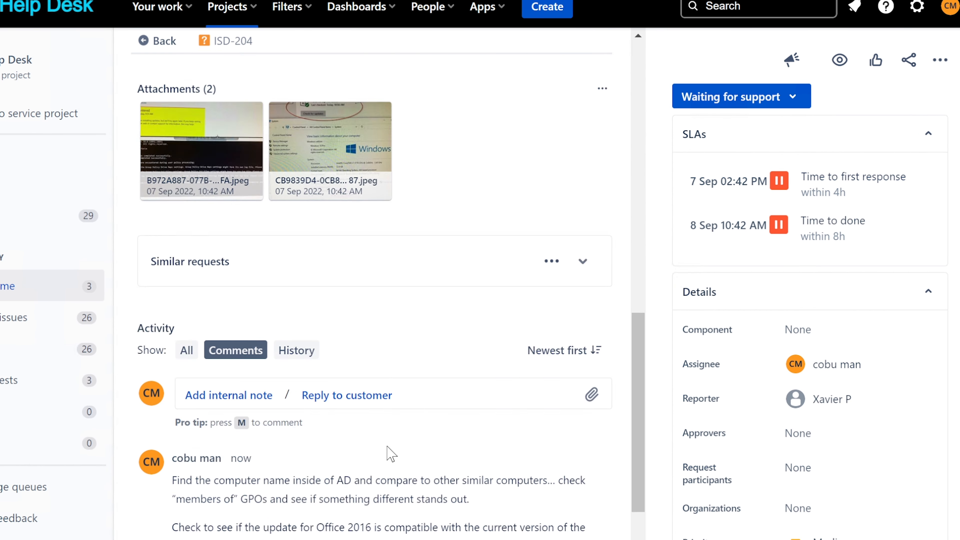
{"action": "scroll", "coordinate": [376, 457], "scroll_direction": "up", "scroll_amount": 2}
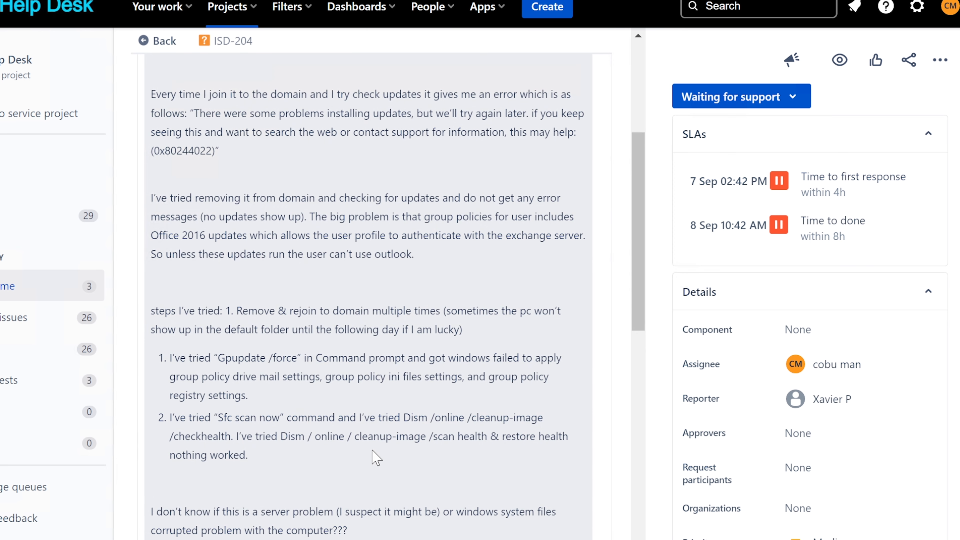
Review the ISD-204 description, briefly highlighting the sentence about Windows Server 2012.
{"action": "scroll", "coordinate": [376, 458], "scroll_direction": "down", "scroll_amount": 2}
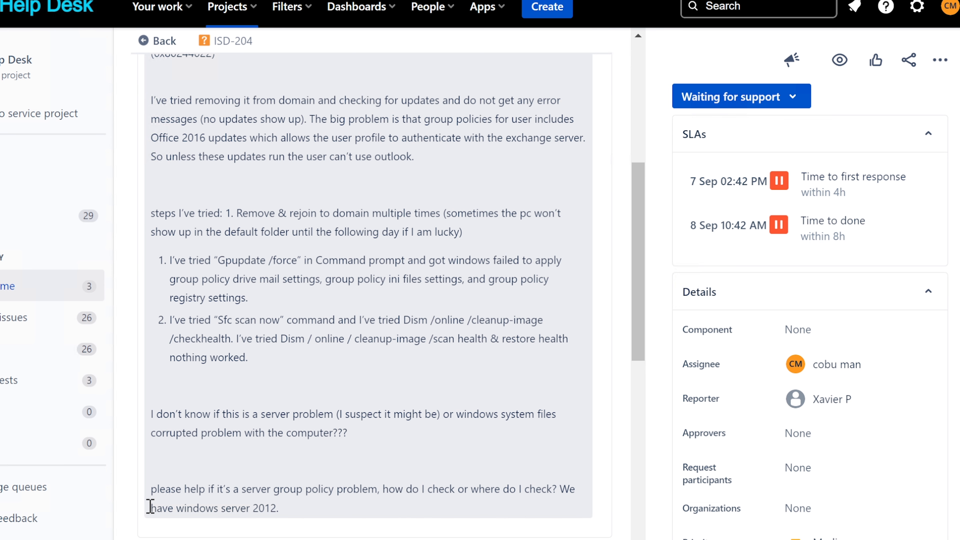
{"action": "left_click_drag", "start_coordinate": [151, 507], "coordinate": [282, 508]}
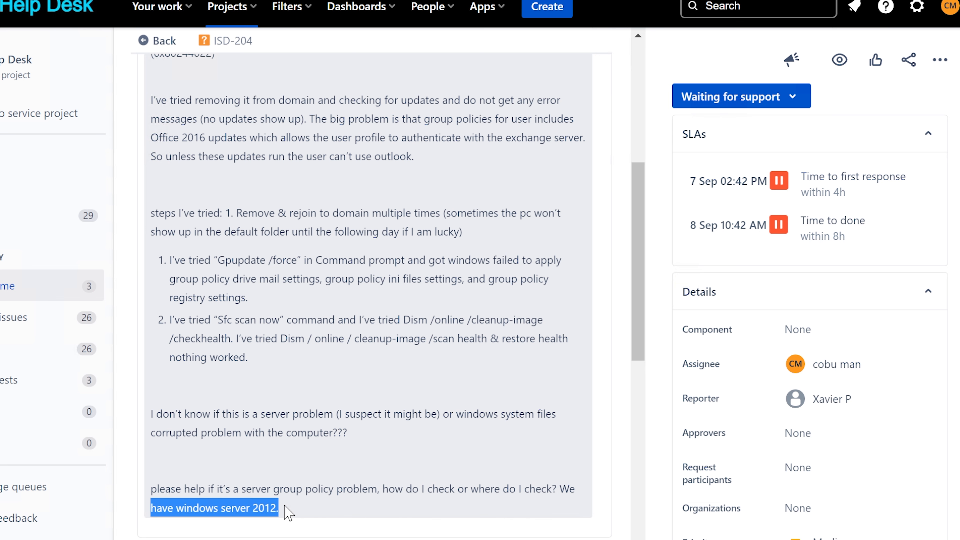
{"action": "left_click", "coordinate": [285, 488]}
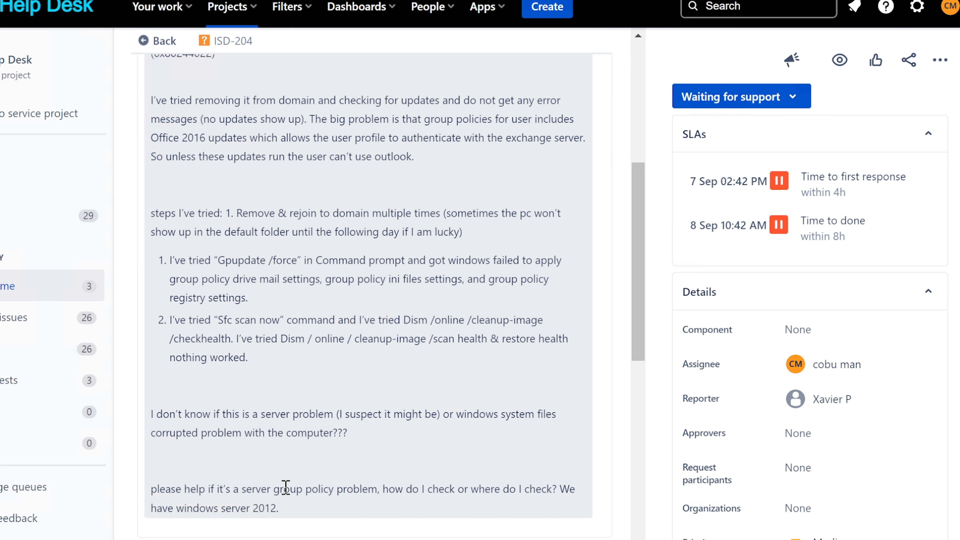
{"action": "scroll", "coordinate": [285, 488], "scroll_direction": "down", "scroll_amount": 7}
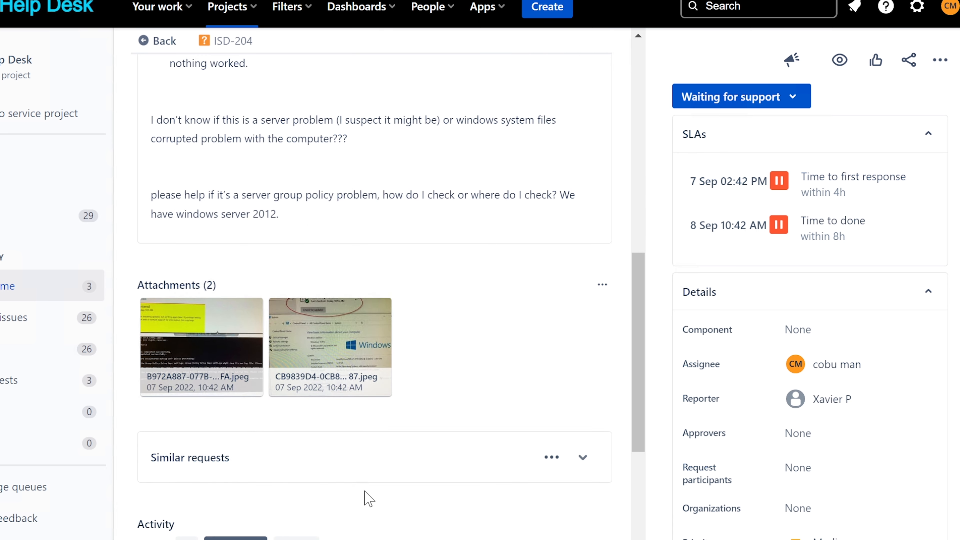
{"action": "scroll", "coordinate": [369, 499], "scroll_direction": "up", "scroll_amount": 10}
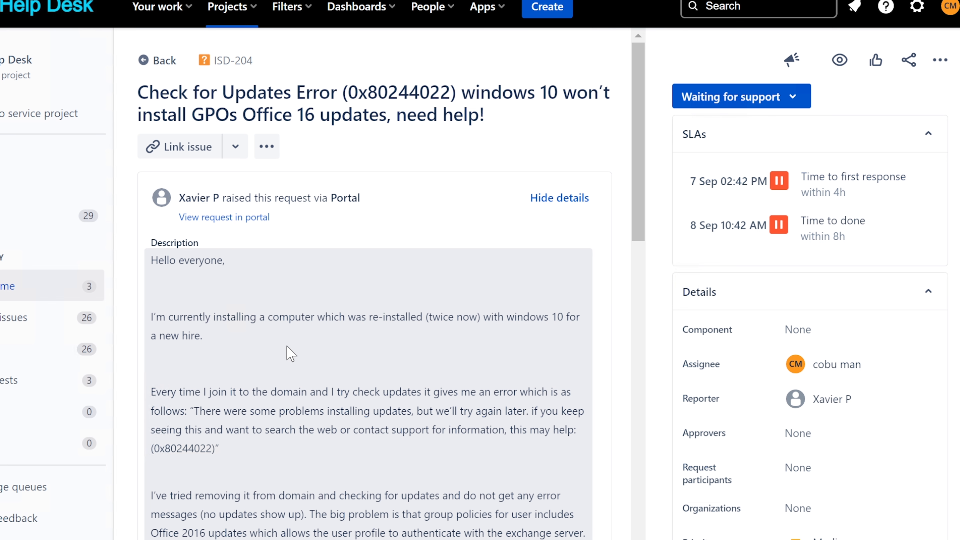
Return from ISD-204 to the Unassigned issues queue and scroll through tickets ISD-208 to ISD-230.
{"action": "left_click", "coordinate": [151, 62]}
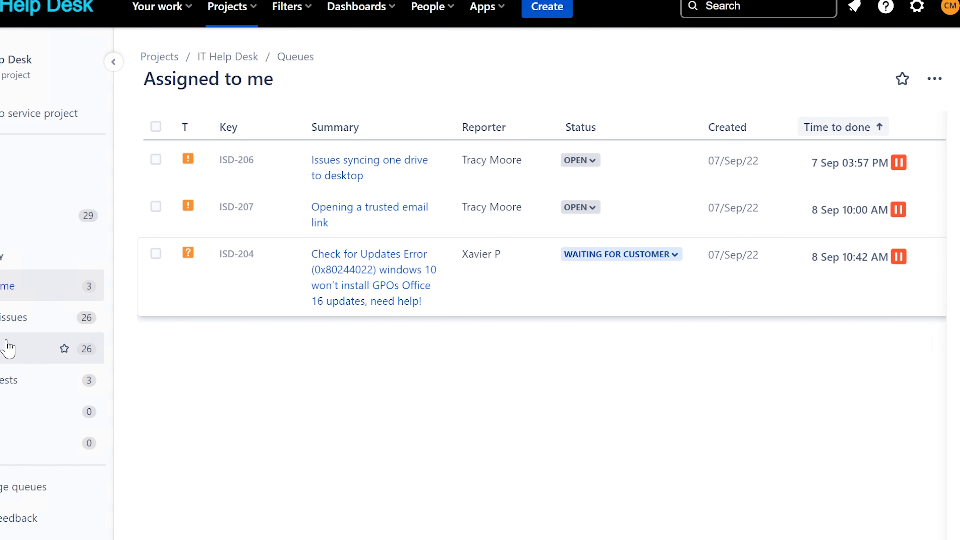
{"action": "left_click", "coordinate": [2, 324]}
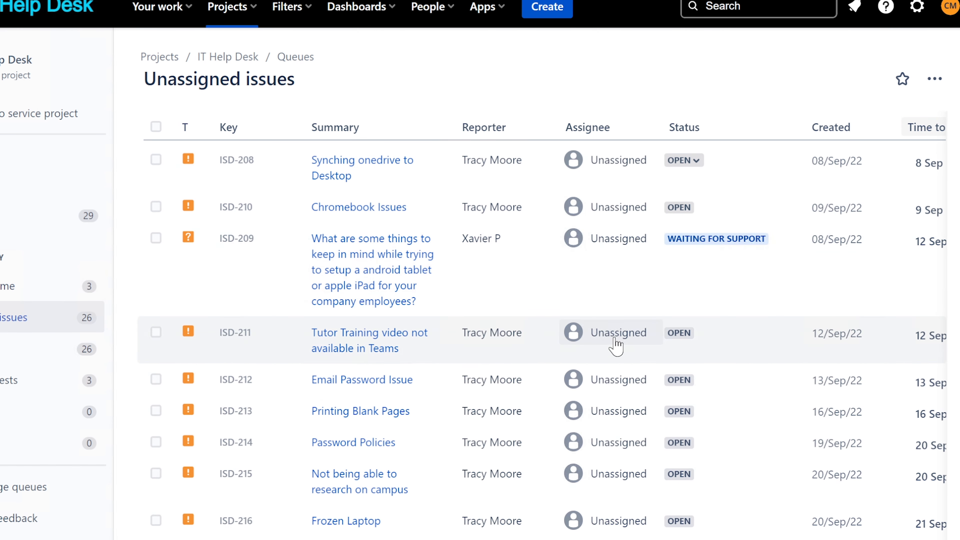
{"action": "scroll", "coordinate": [607, 332], "scroll_direction": "down", "scroll_amount": 4}
{"action": "scroll", "coordinate": [607, 371], "scroll_direction": "up", "scroll_amount": 4}
{"action": "scroll", "coordinate": [600, 348], "scroll_direction": "down", "scroll_amount": 5}
{"action": "scroll", "coordinate": [600, 350], "scroll_direction": "down", "scroll_amount": 5}
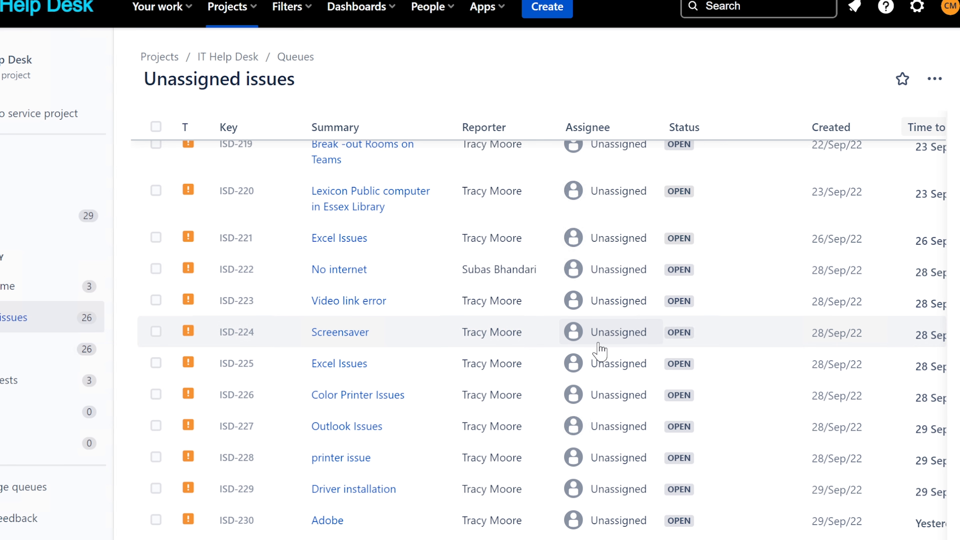
{"action": "scroll", "coordinate": [600, 351], "scroll_direction": "up", "scroll_amount": 10}
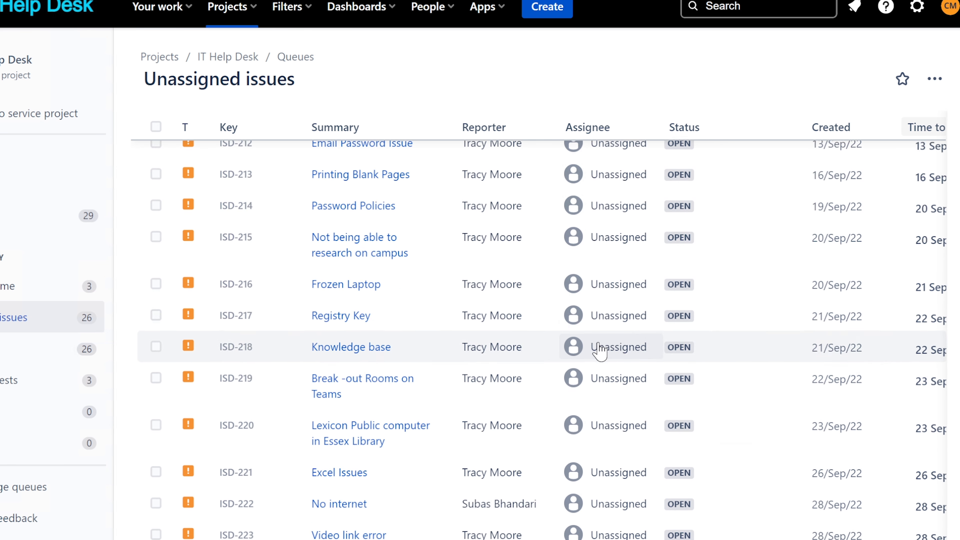